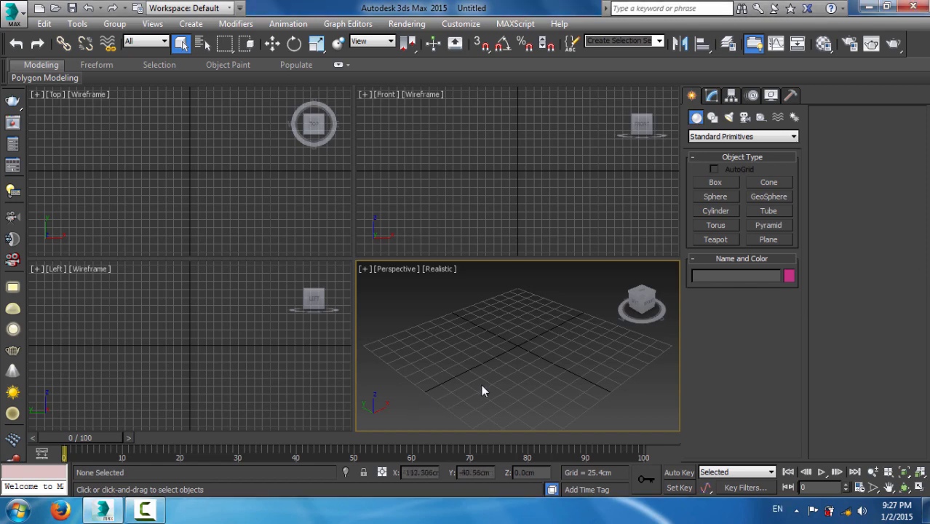
Create a box on the perspective grid about 165 cm long, 214 cm wide and 103 cm high
left_click(715, 182)
left_click_drag(449, 355, 613, 343)
left_click(584, 274)
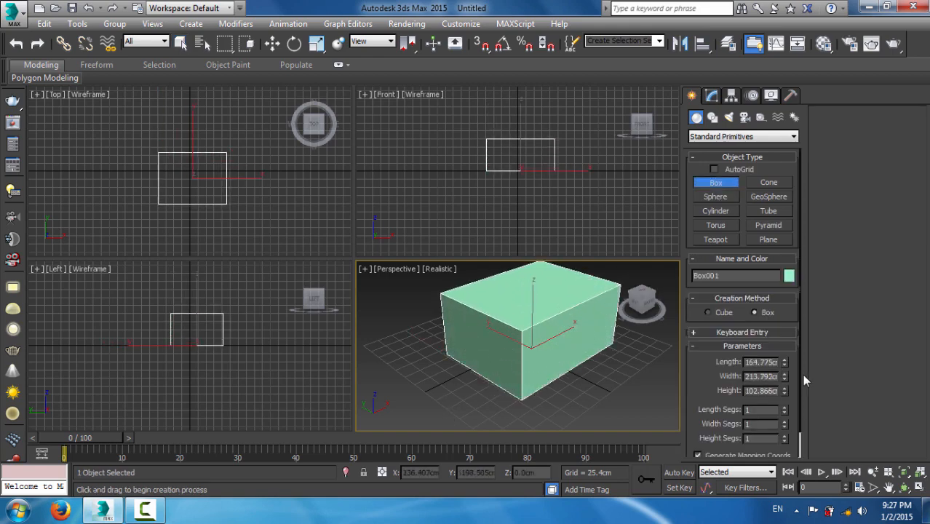
Set the box's length, width and height to 100 cm each
double_click(765, 362)
type("100")
key("Tab")
type("100")
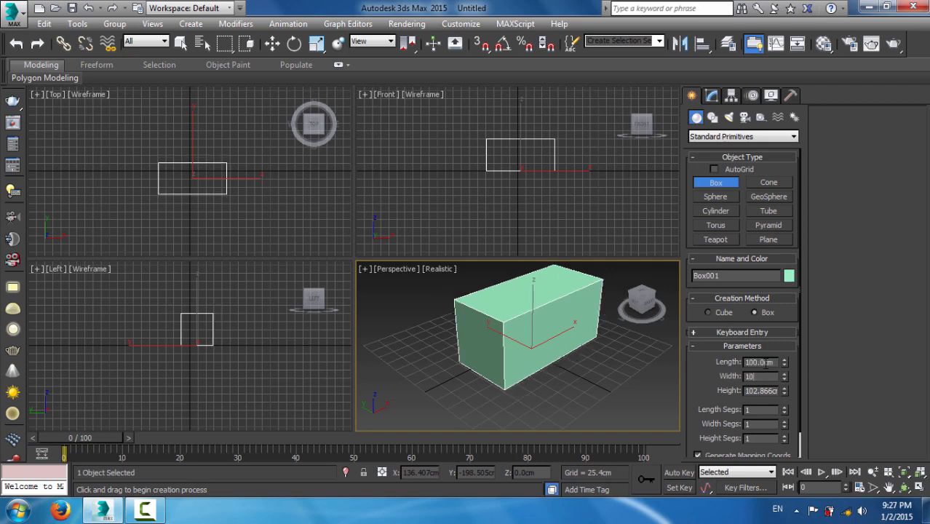
key("Tab")
type("1")
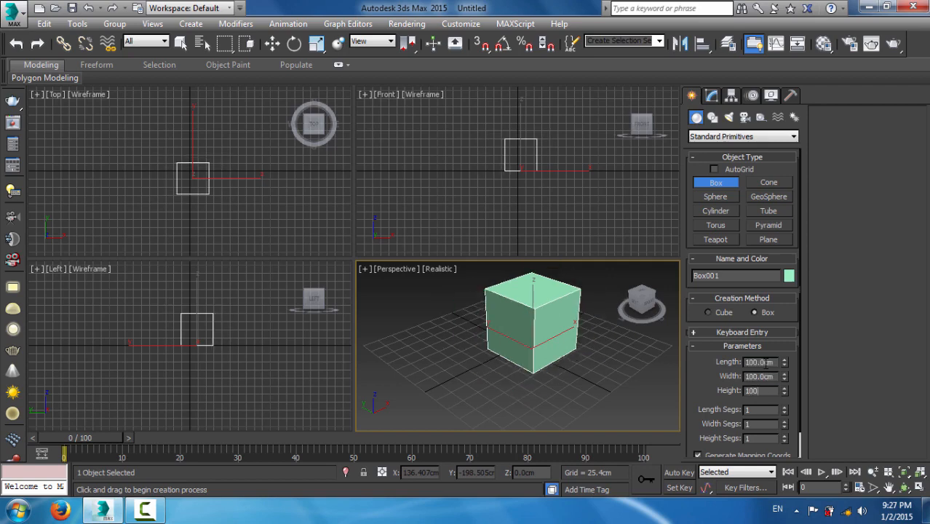
type("00")
key("Return")
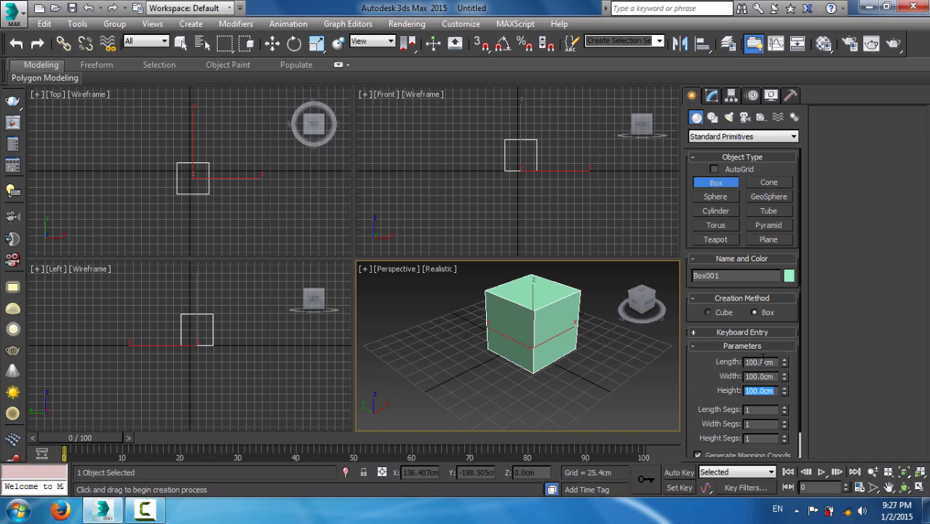
Set the box's length, width and height segments to 2 each
type("2")
key("Tab")
type("2")
key("Tab")
type("2")
key("Return")
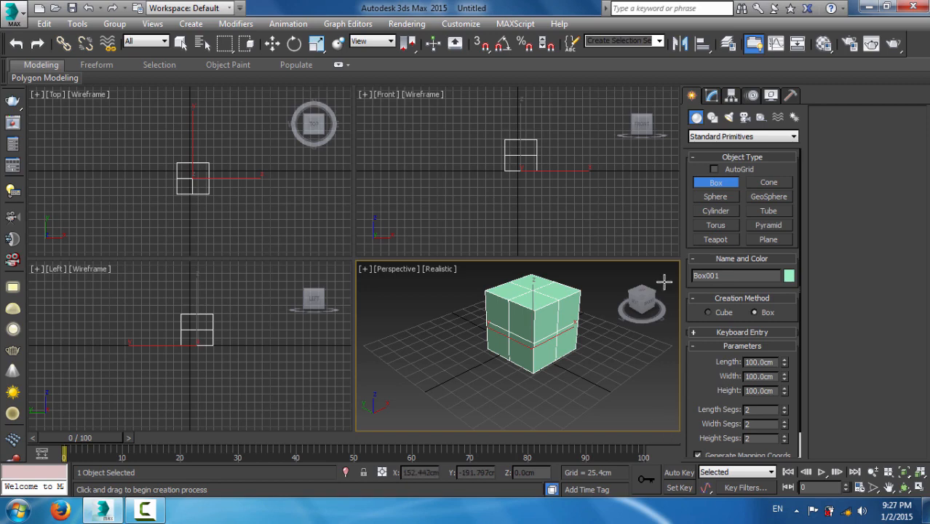
Hide the grid in the Top, Front and Left views and fit the box in all viewports
left_click(712, 96)
left_click(162, 235)
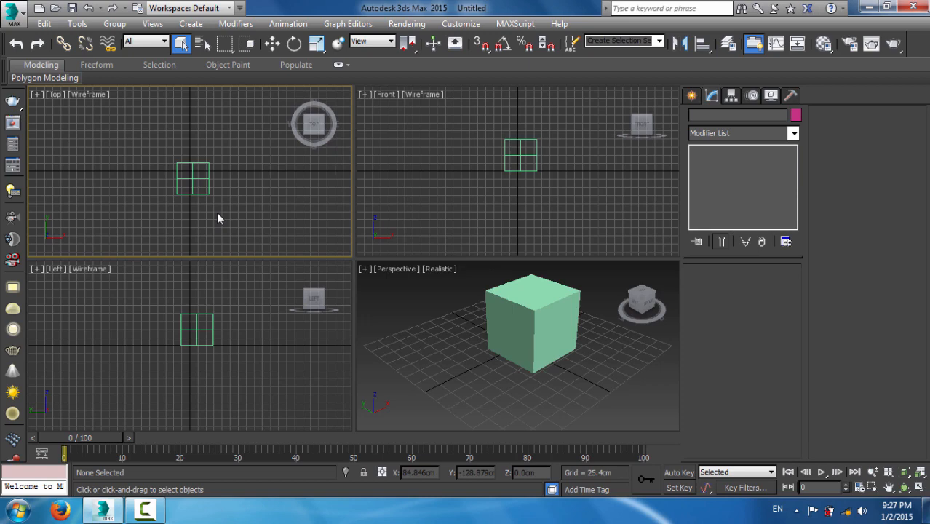
key("g")
left_click(366, 200)
key("g")
left_click(233, 382)
key("g")
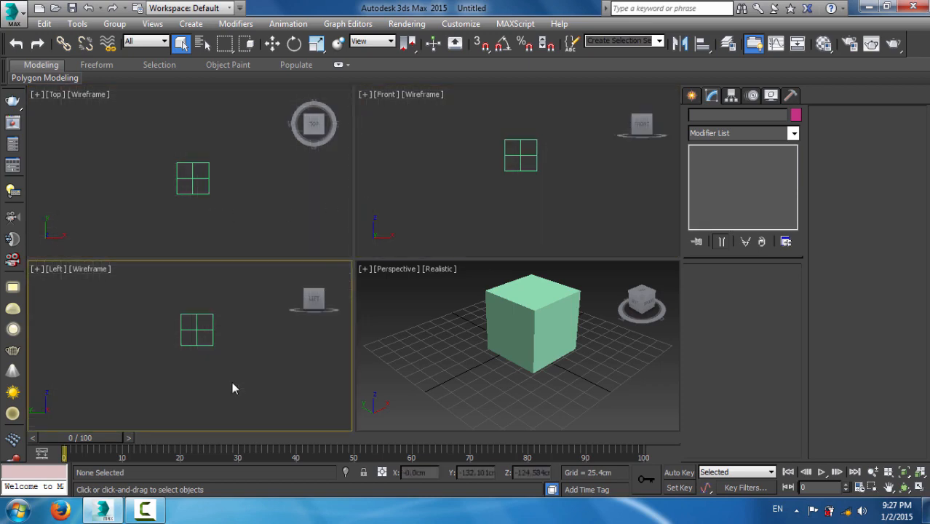
left_click(919, 472)
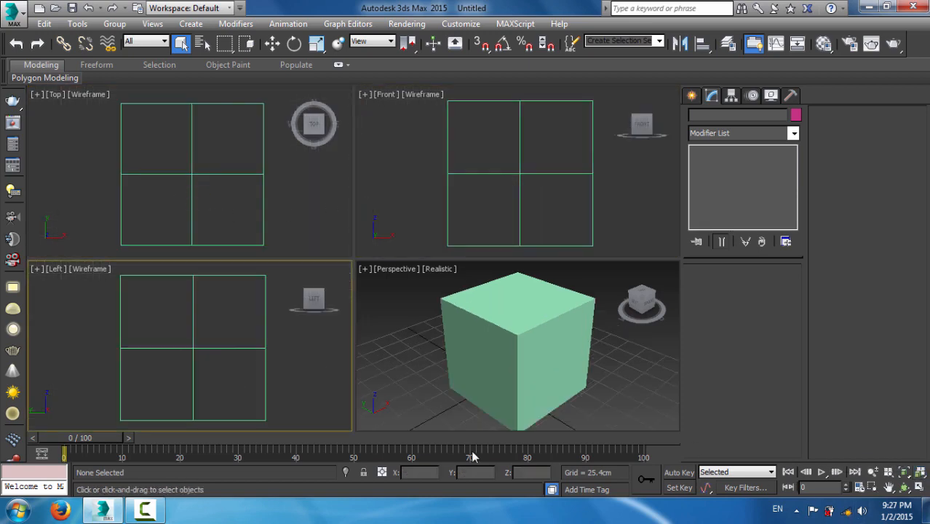
Apply a Spherify modifier to the box
left_click(422, 376)
left_click(496, 362)
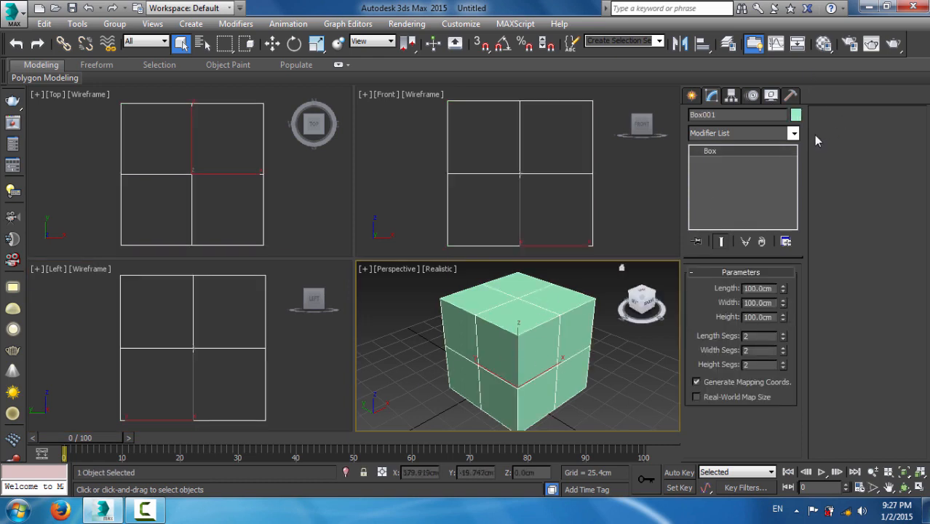
left_click(793, 133)
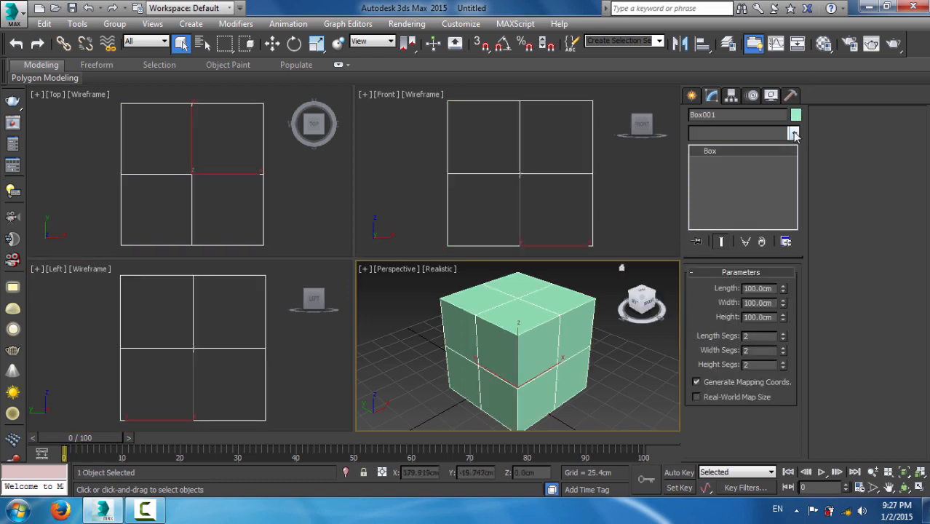
left_click(713, 96)
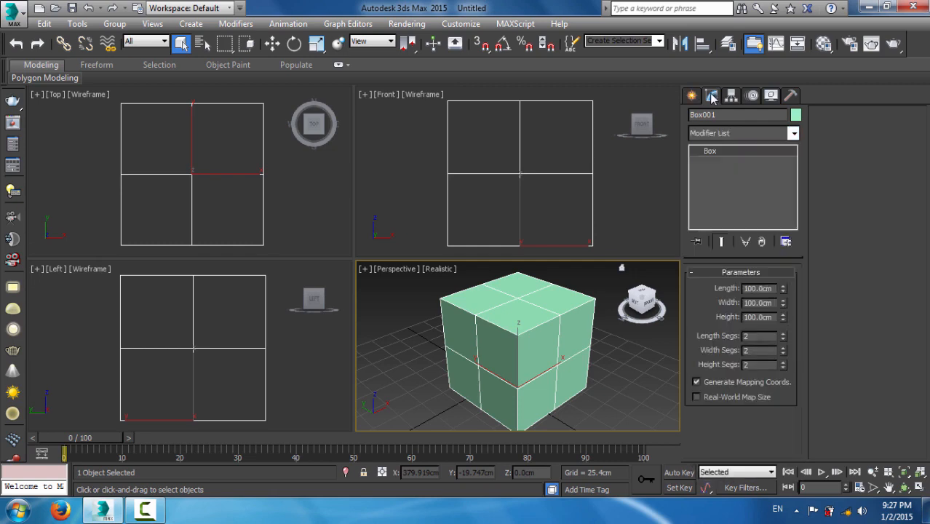
left_click(793, 133)
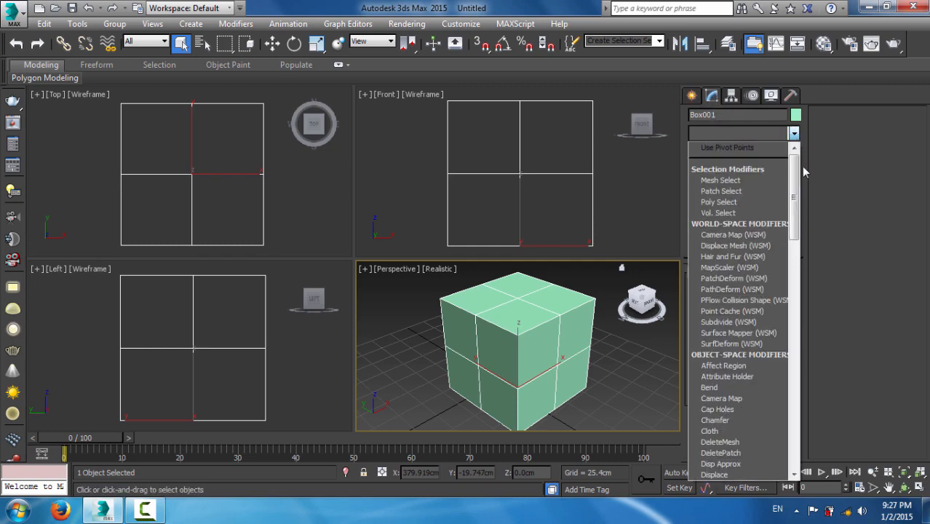
left_click_drag(799, 175, 806, 366)
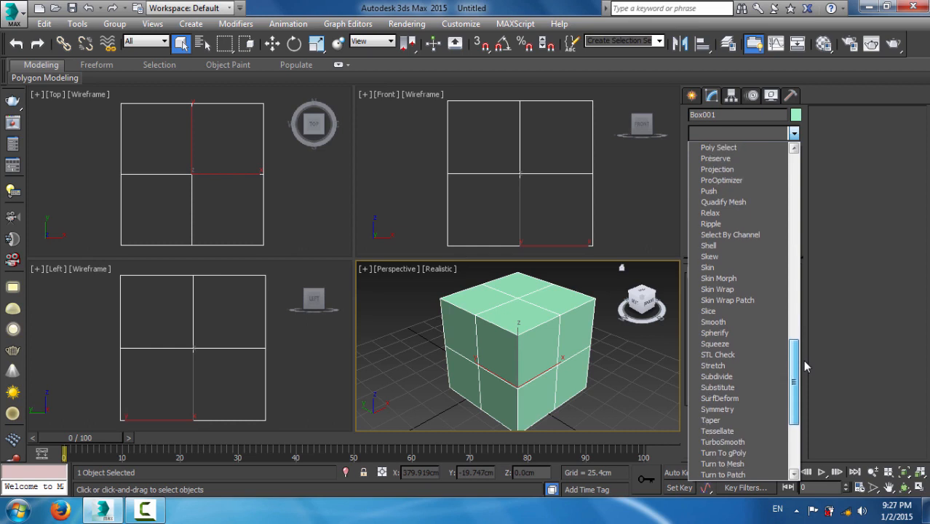
left_click(723, 333)
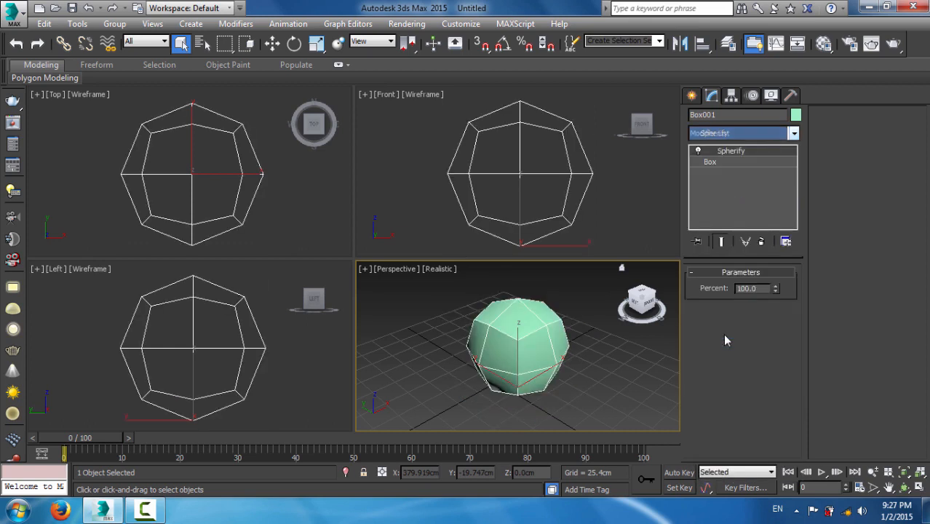
Convert the spherified box to an Editable Poly
left_click(596, 368)
left_click(550, 368)
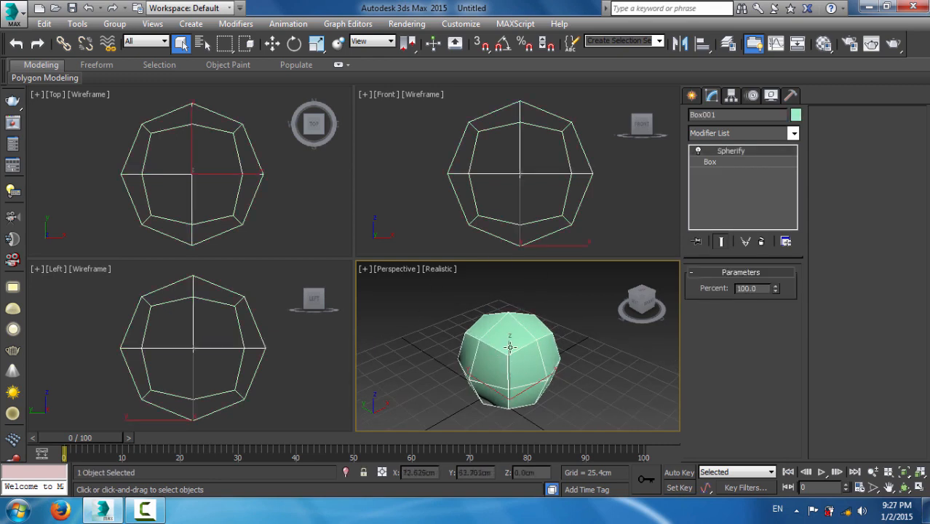
right_click(529, 307)
mouse_move(560, 437)
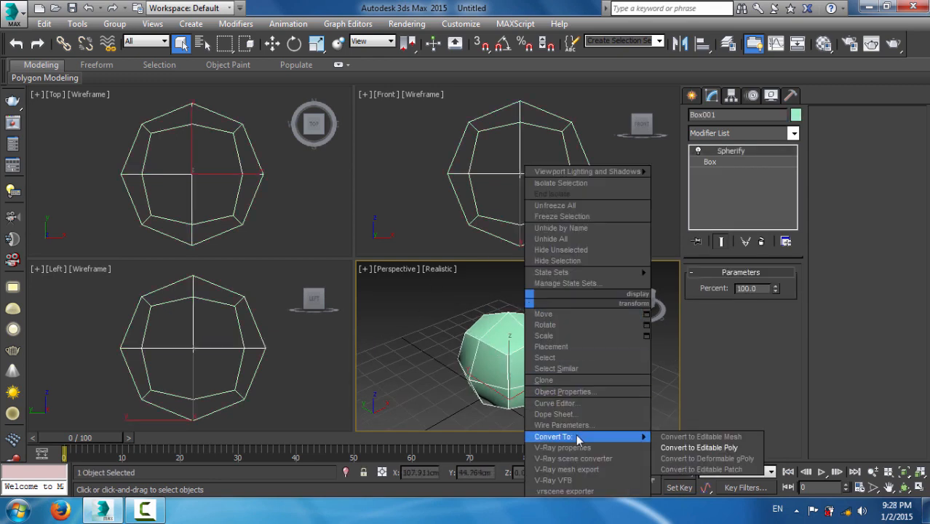
left_click(691, 449)
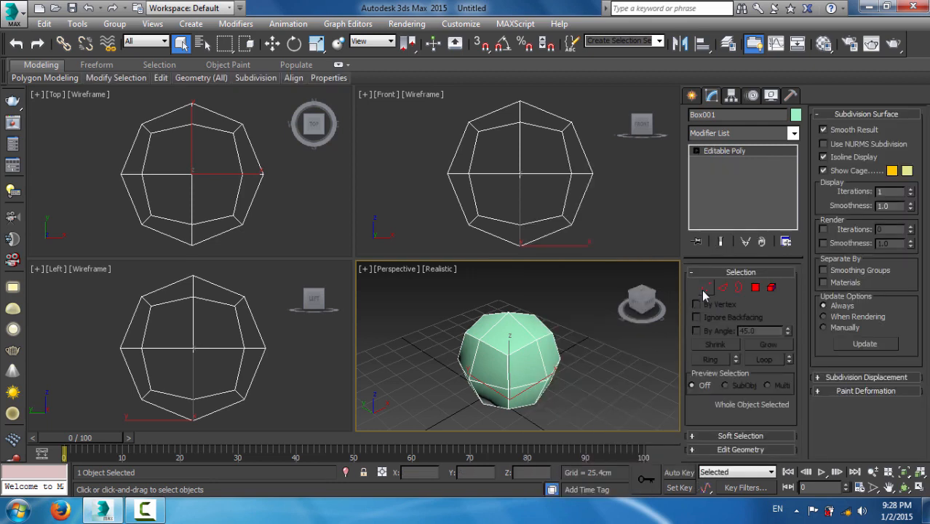
Scale the two mid-height side vertices on the front of the ball toward each other along the X axis
left_click(706, 286)
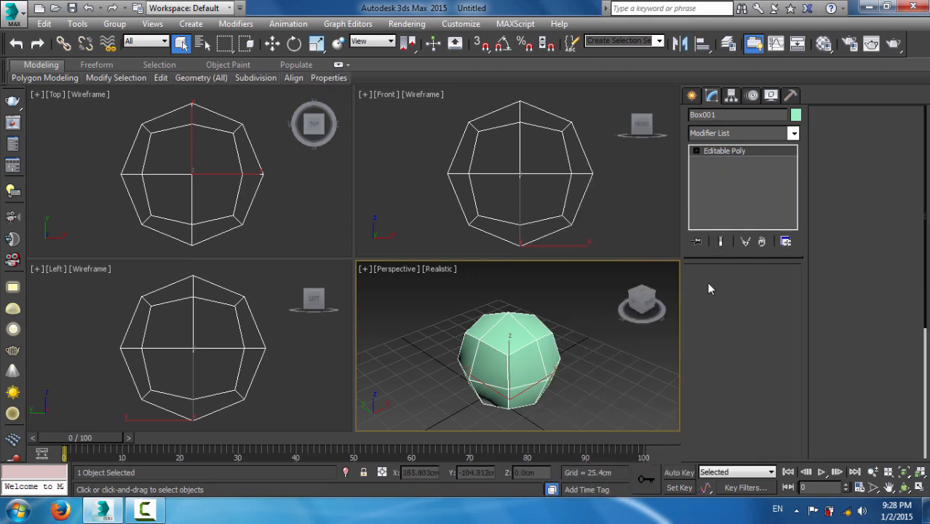
left_click(904, 487)
left_click_drag(522, 353, 512, 337)
right_click(512, 337)
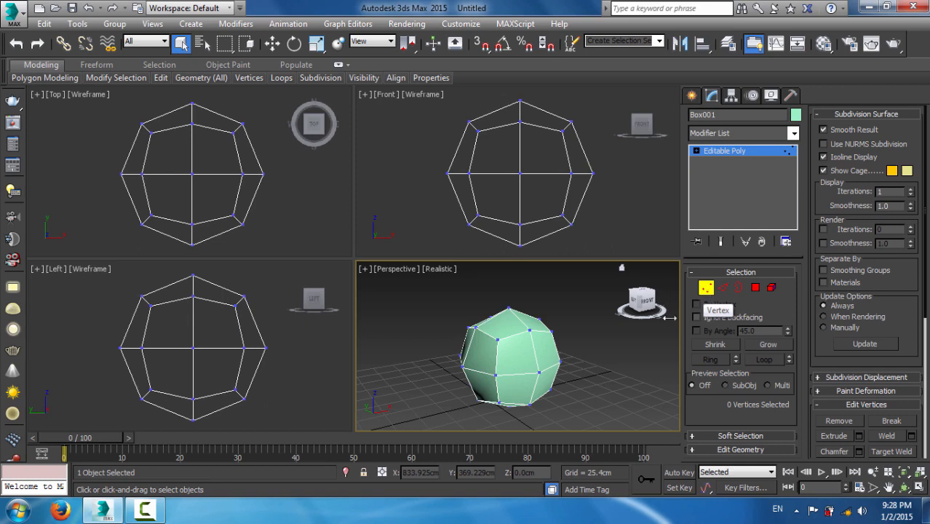
left_click(496, 375)
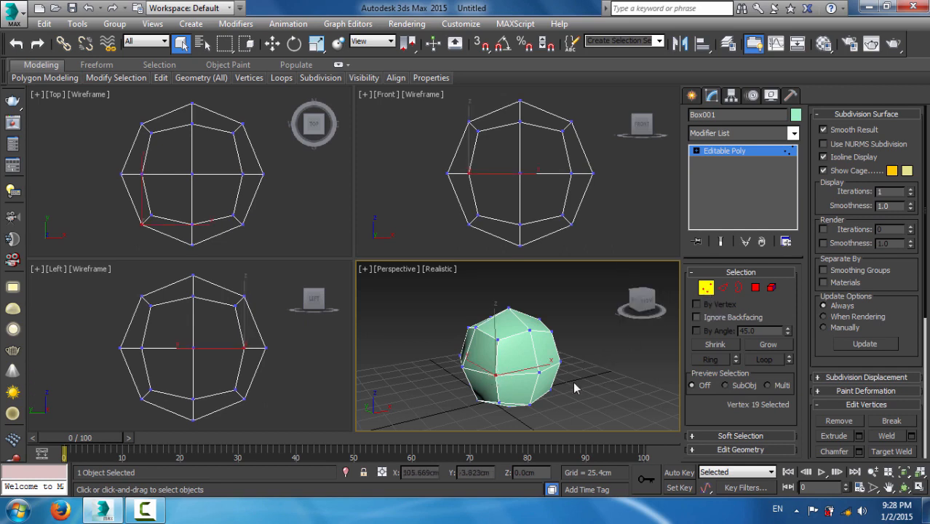
left_click(558, 361, "ctrl")
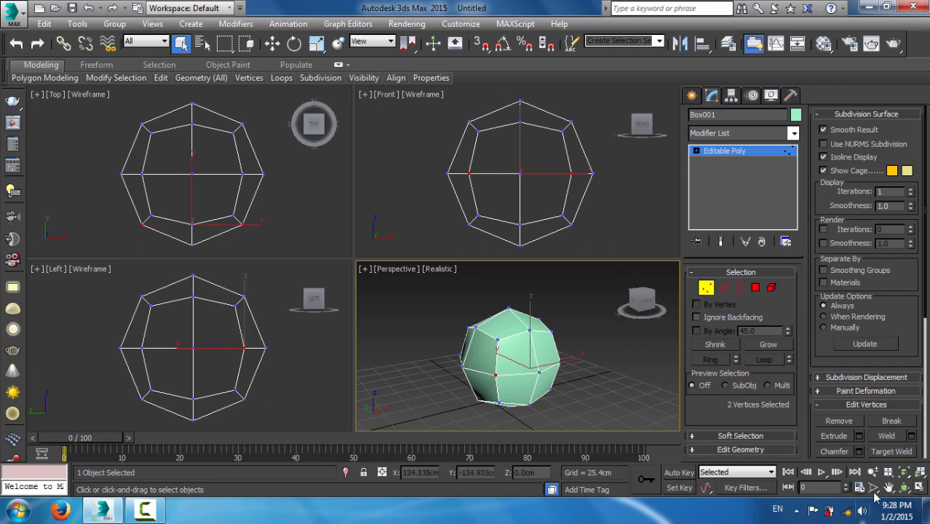
left_click(904, 487)
mouse_move(501, 367)
left_mouse_down()
mouse_move(489, 336)
mouse_move(498, 333)
mouse_move(499, 349)
left_mouse_up()
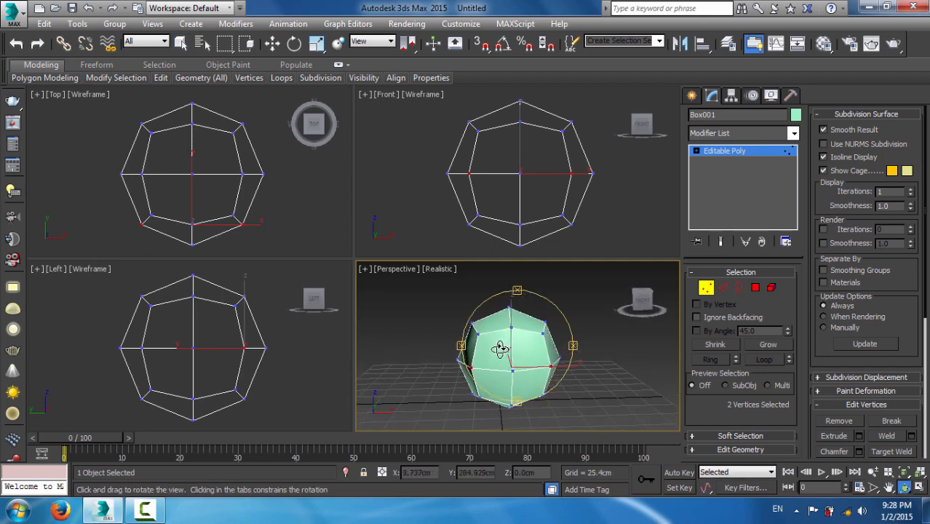
right_click(499, 350)
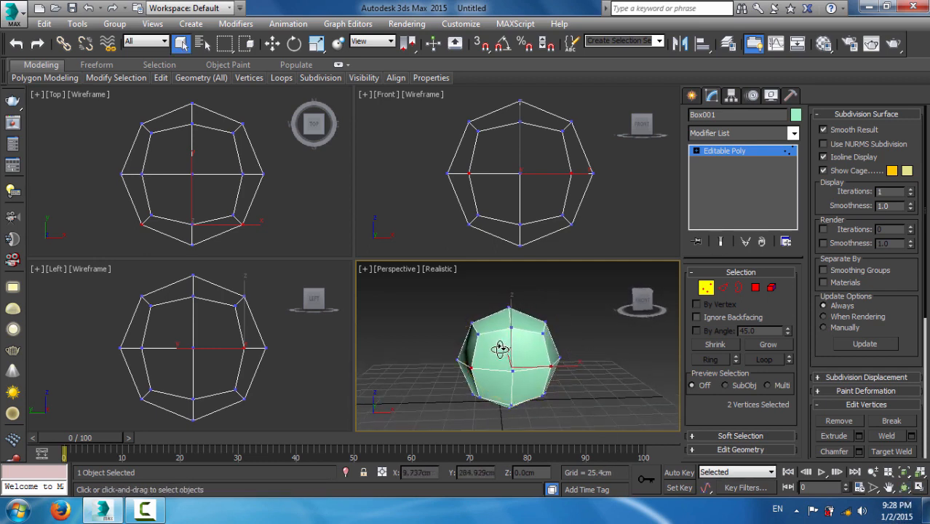
left_click(316, 44)
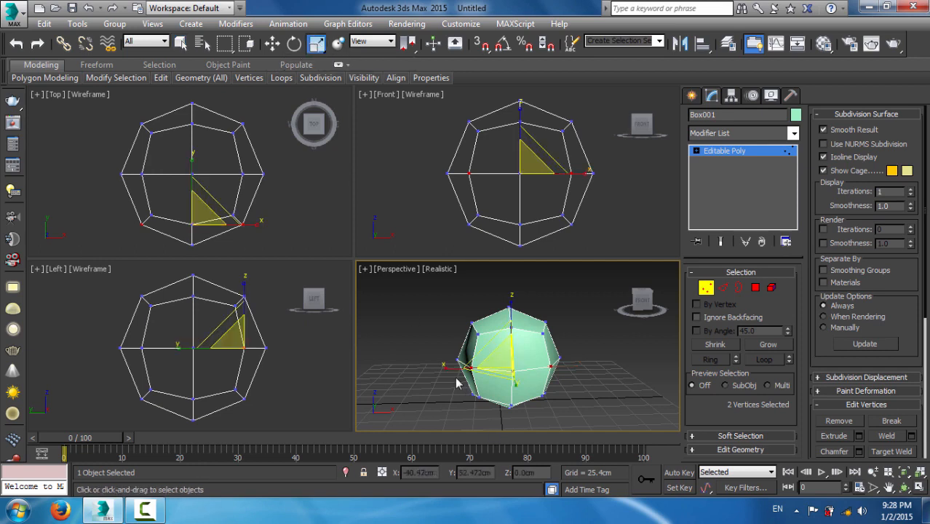
left_click_drag(444, 366, 477, 371)
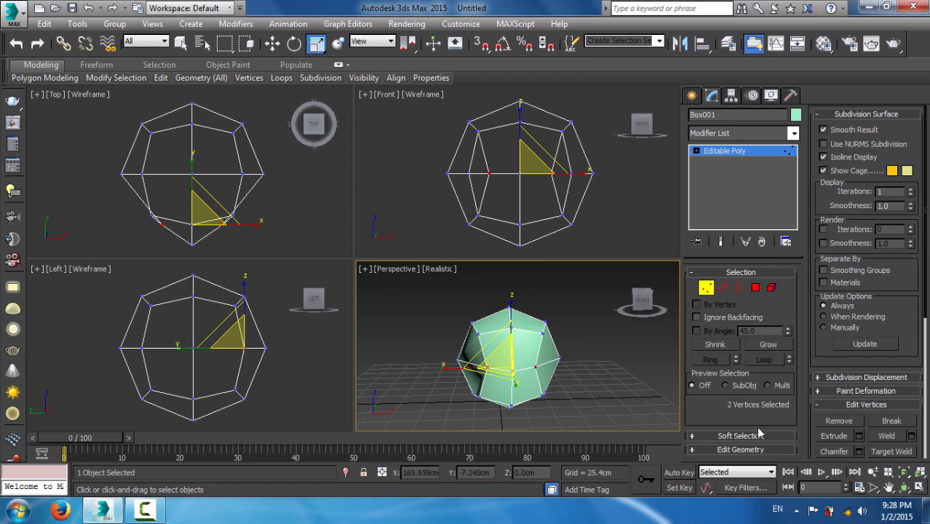
Scale the upper and lower centre vertices on the back of the ball toward each other along Z, and leave vertex editing
left_click(904, 487)
left_click_drag(534, 346, 735, 345)
key("q")
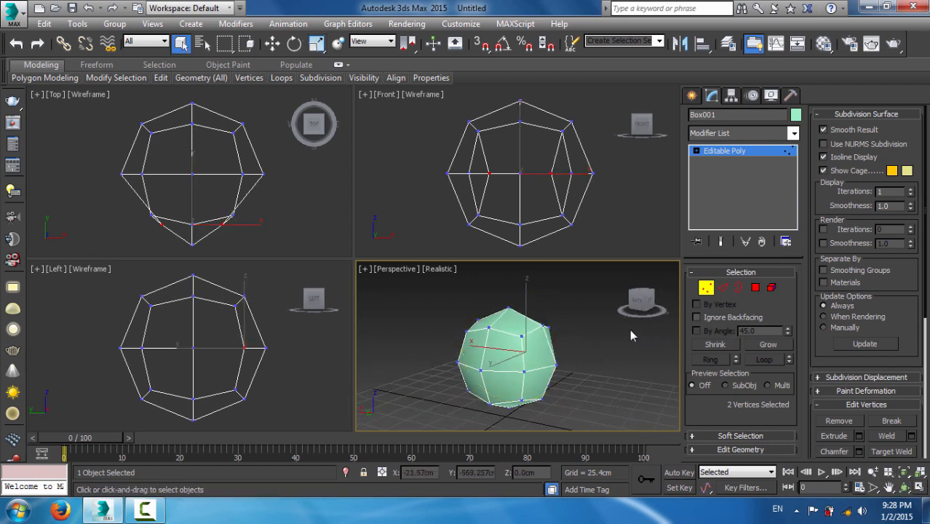
left_click(488, 328)
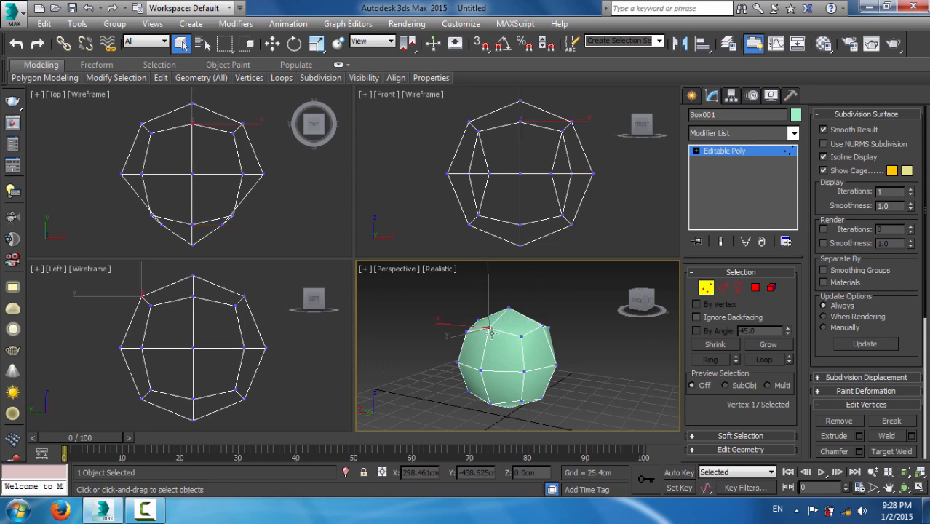
left_click(489, 404, "ctrl")
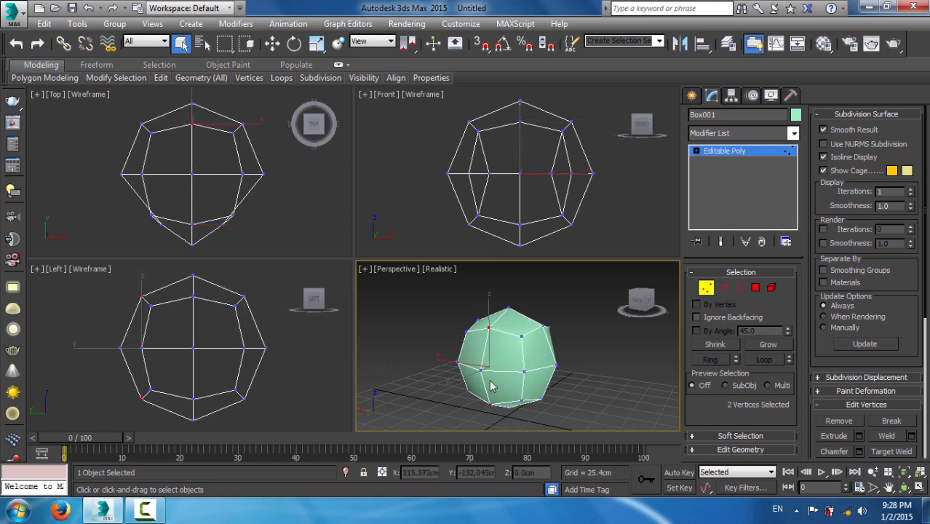
left_click(316, 43)
left_click_drag(489, 309, 490, 333)
left_click(718, 289)
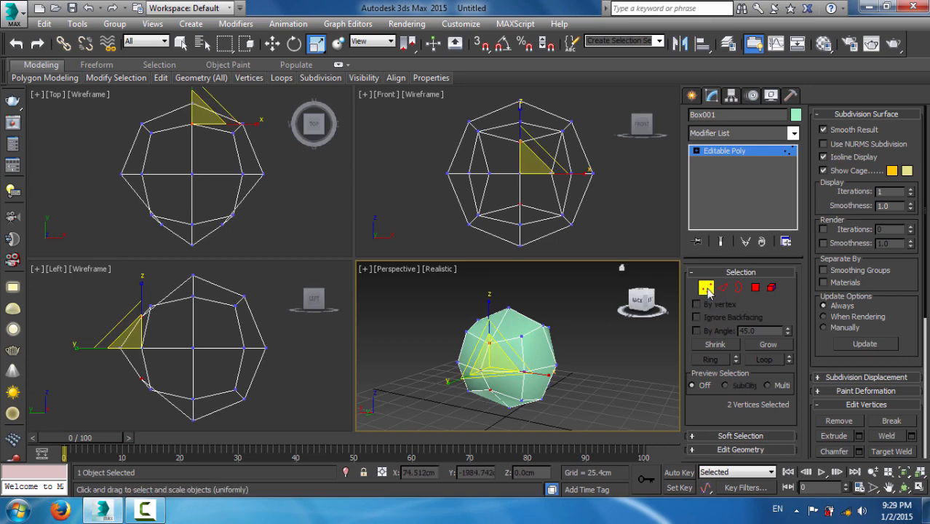
left_click(597, 390)
left_click(558, 381)
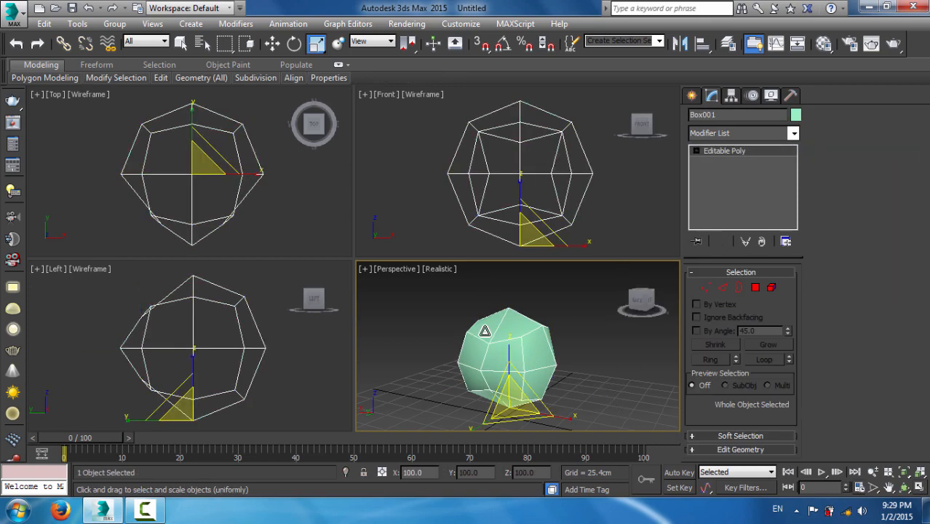
key("q")
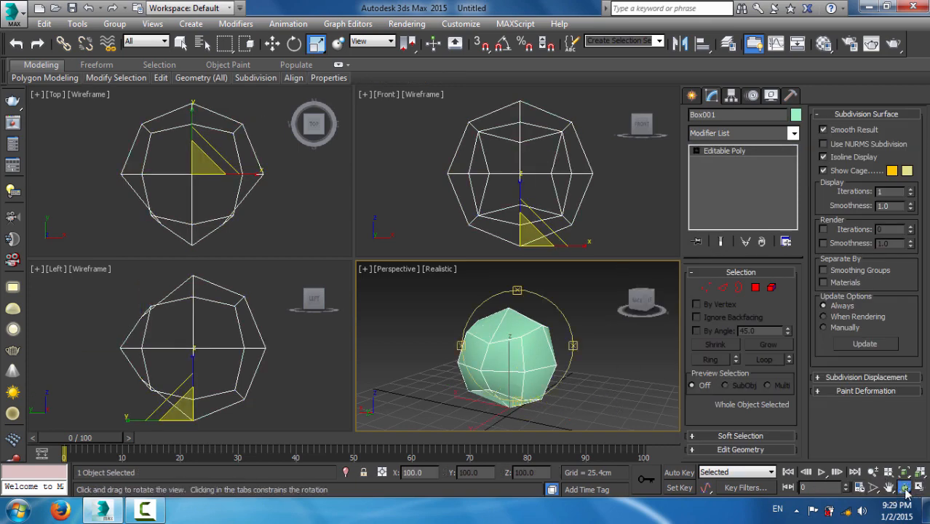
Switch the Editable Poly to edge editing and maximize the perspective view on the ball
left_click(721, 289)
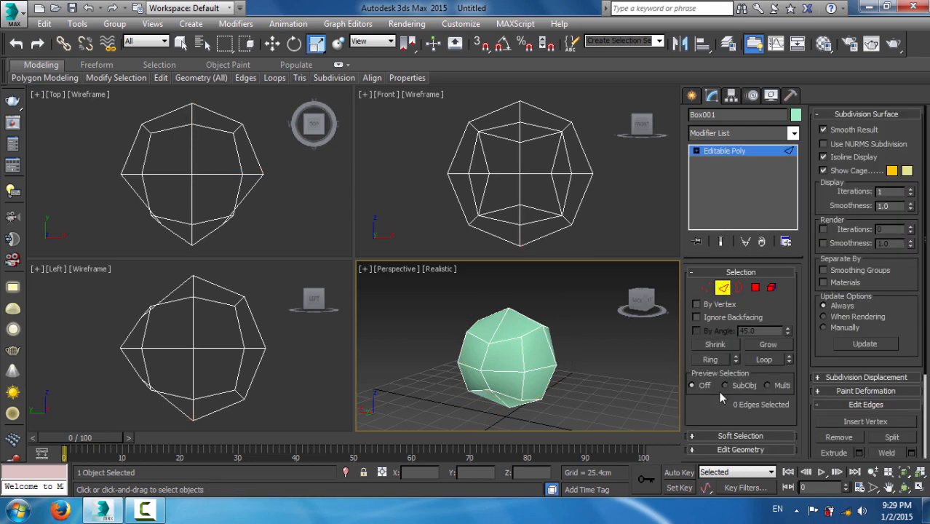
left_click_drag(560, 364, 484, 349)
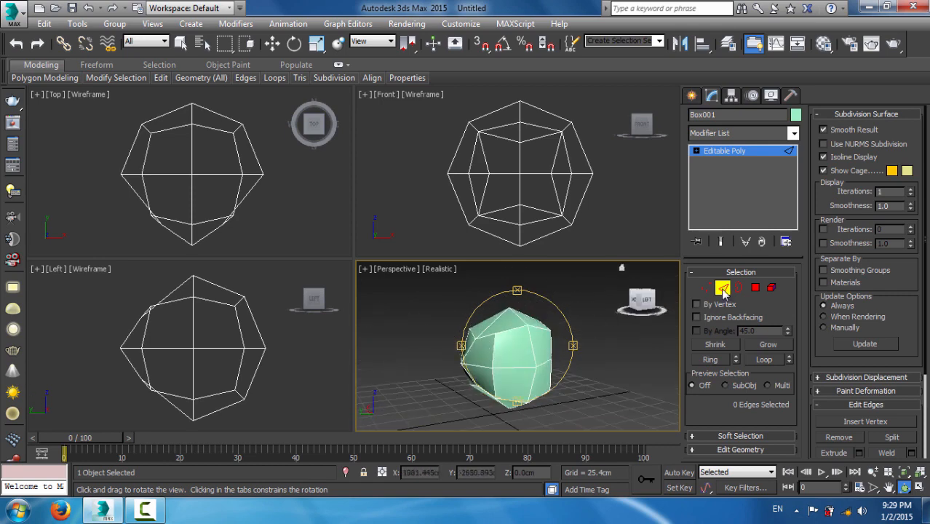
left_click_drag(674, 309, 538, 376)
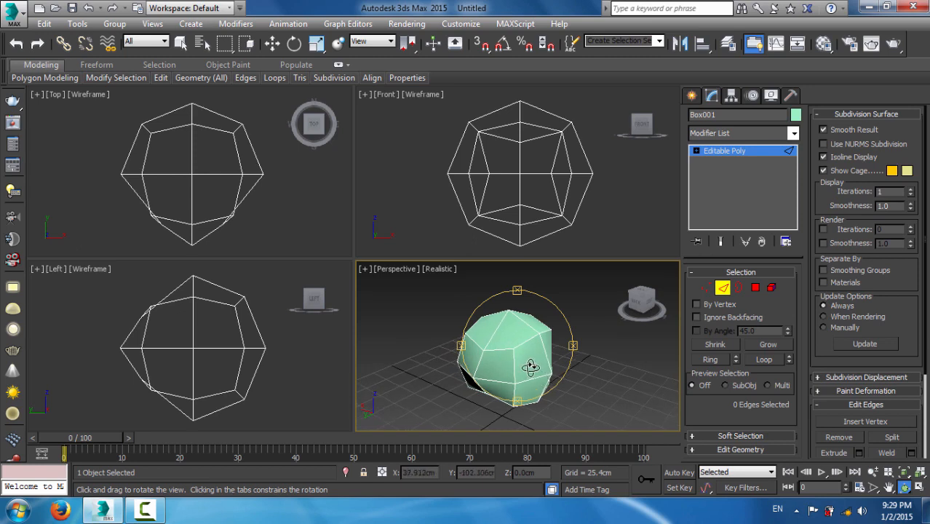
right_click(521, 354)
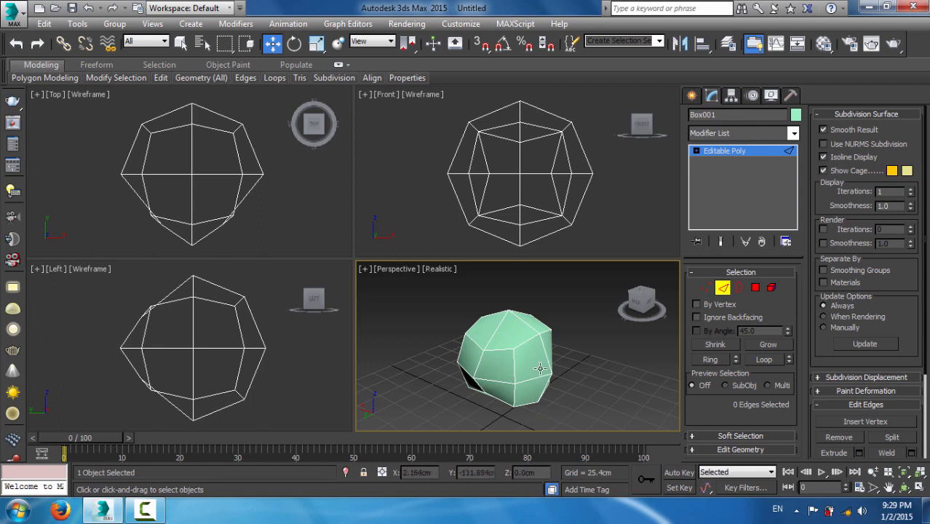
left_click(905, 487)
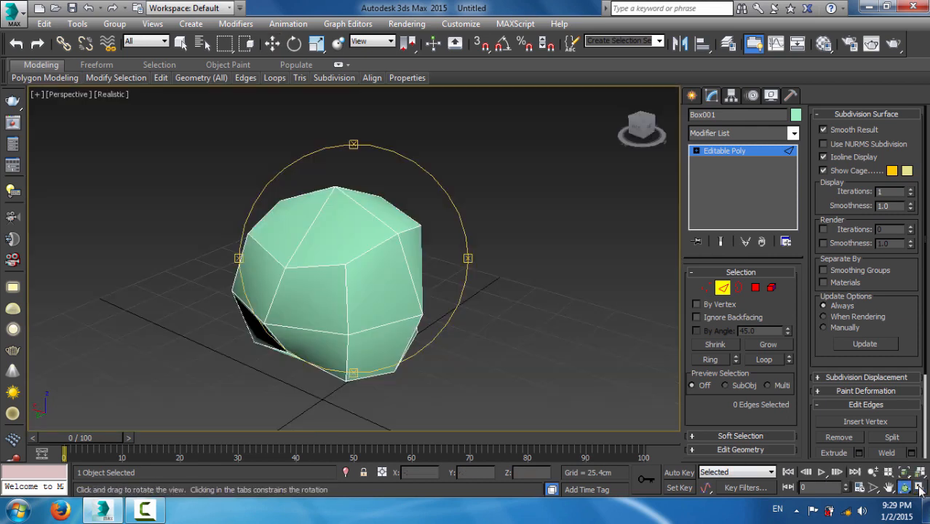
left_click(919, 487)
left_click_drag(300, 255, 453, 291)
right_click(454, 291)
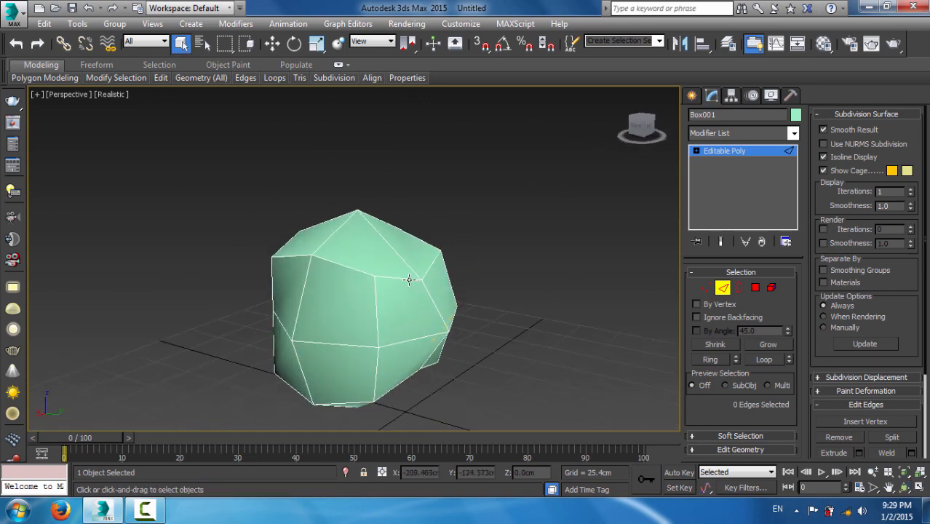
With Ignore Backfacing enabled, select four connected edges across the upper side of the ball to start a seam line
left_click(409, 280)
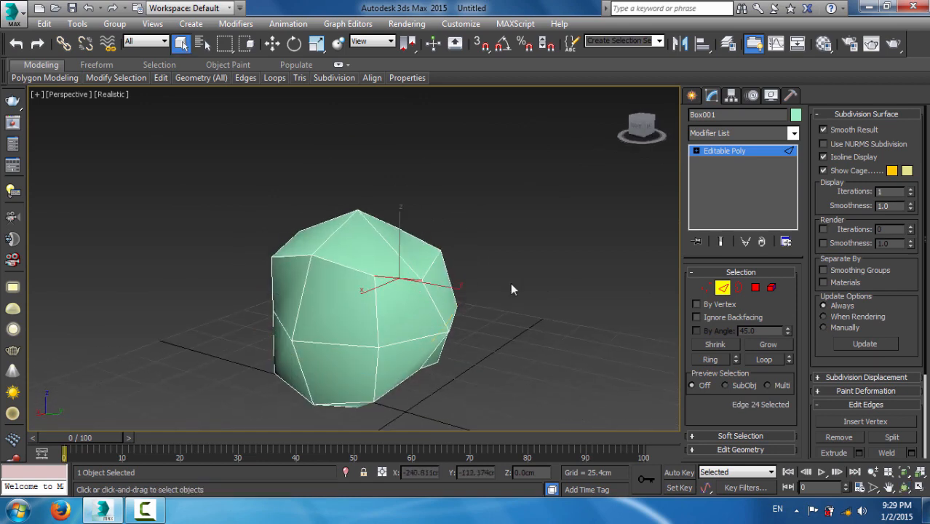
left_click(733, 318)
left_click(433, 266, "ctrl")
left_click(335, 264, "ctrl")
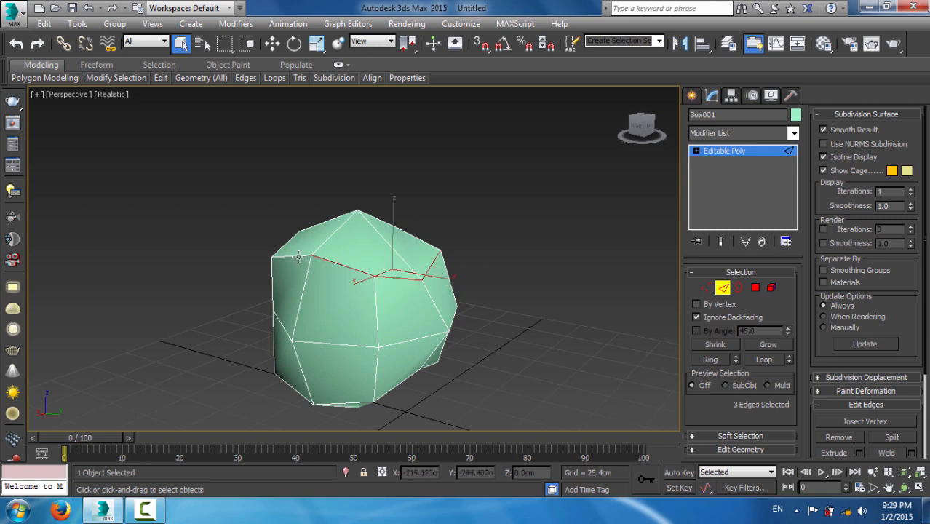
left_click(298, 256, "ctrl")
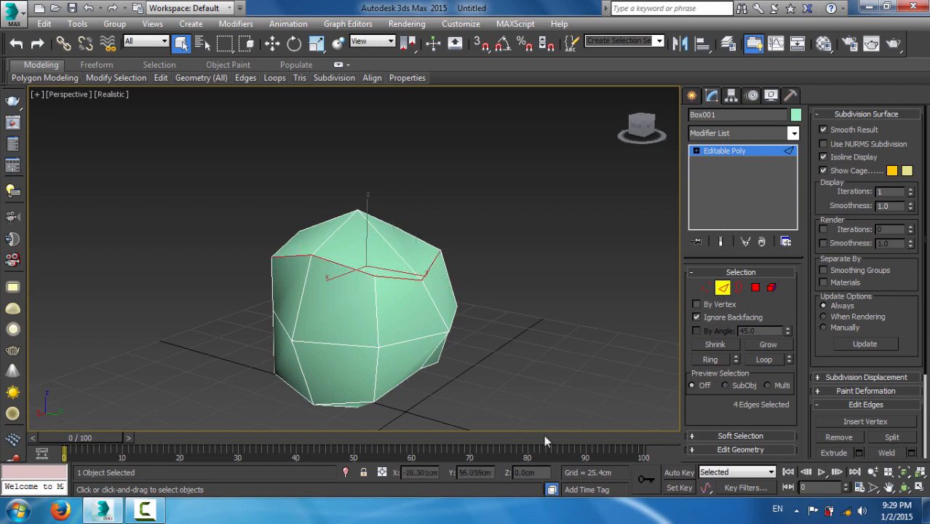
Add four more connected edges to the seam selection, running down the ball's side and along its lower part
left_click(905, 488)
left_click_drag(396, 320, 373, 322)
left_click_drag(290, 331, 427, 233)
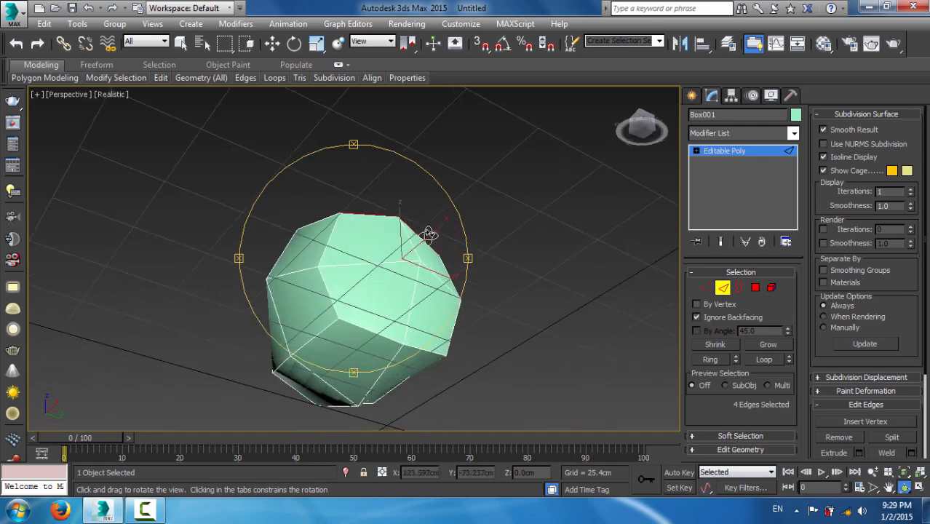
right_click(426, 234)
left_click(330, 237, "ctrl")
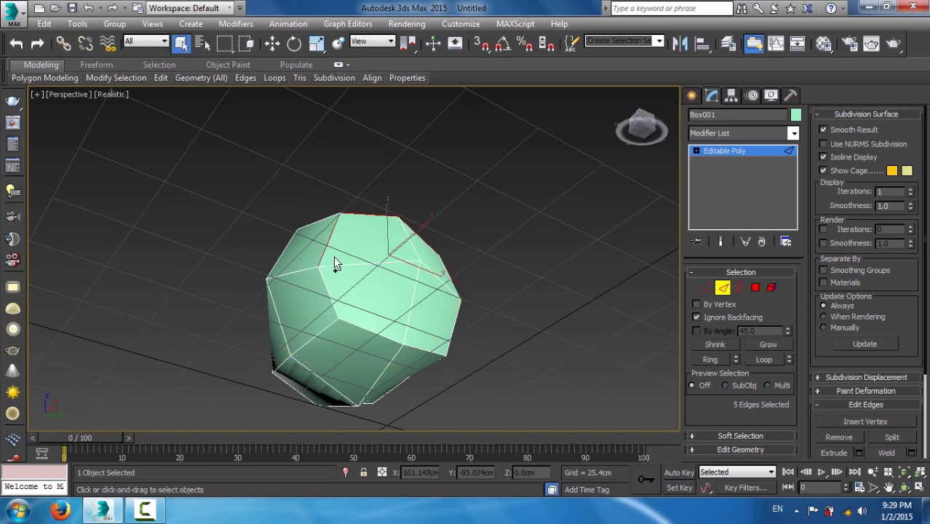
left_click(320, 278, "ctrl")
left_click(391, 341, "ctrl")
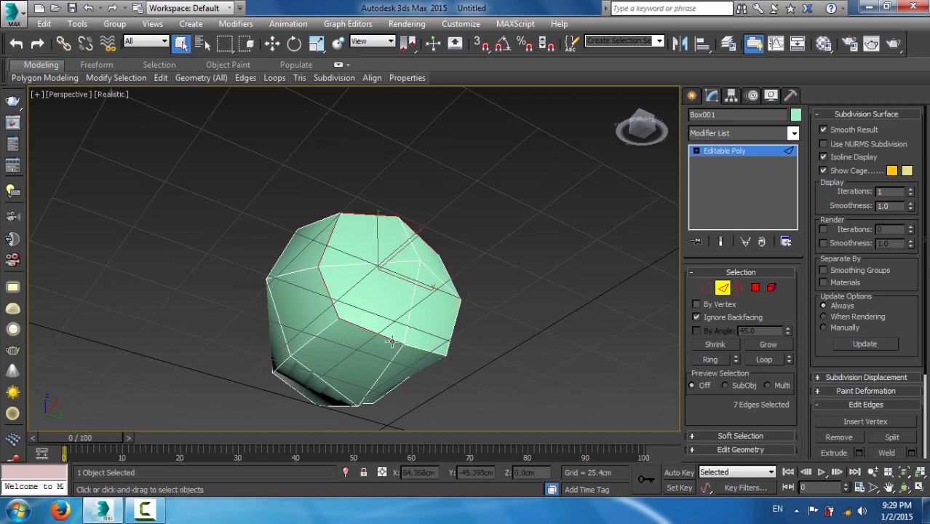
left_click(420, 351, "ctrl")
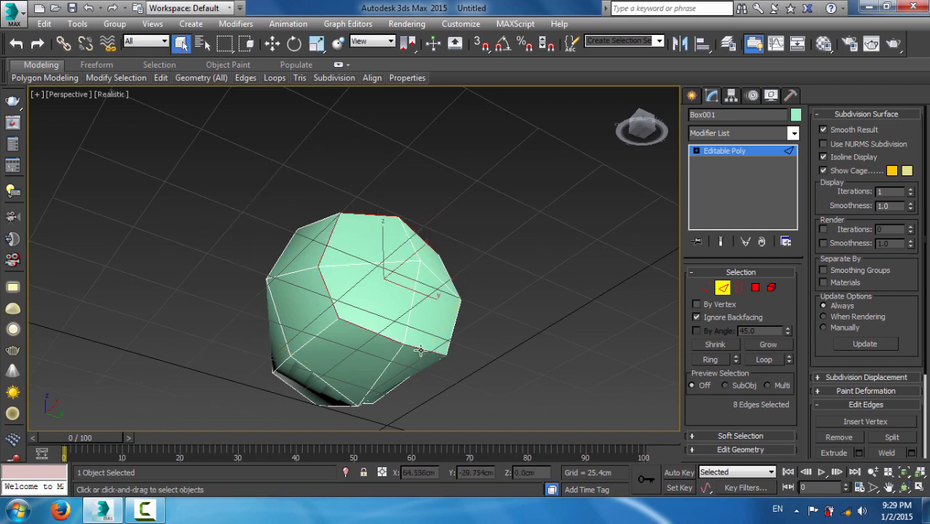
Continue the seam selection with the next four connected edges on the underside of the ball
left_click(905, 487)
left_click_drag(370, 316, 192, 309)
right_click(255, 337)
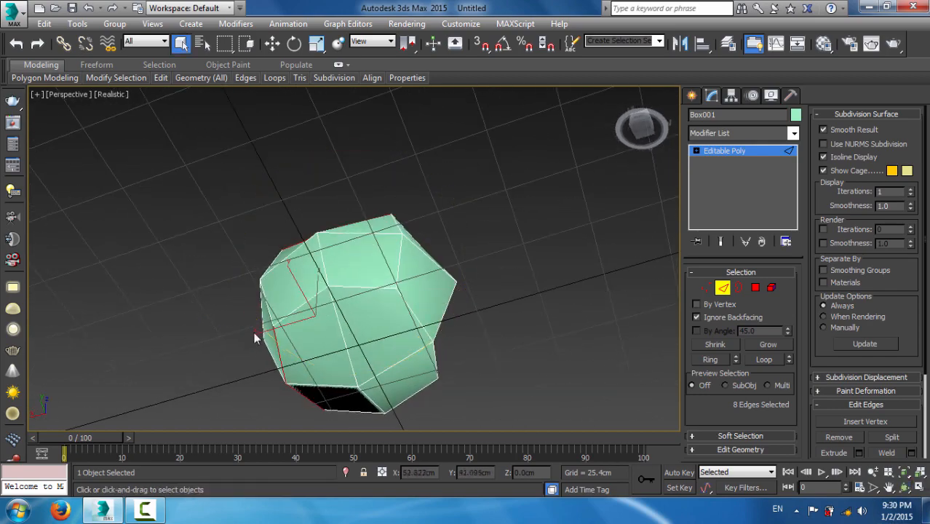
left_click(298, 304, "ctrl")
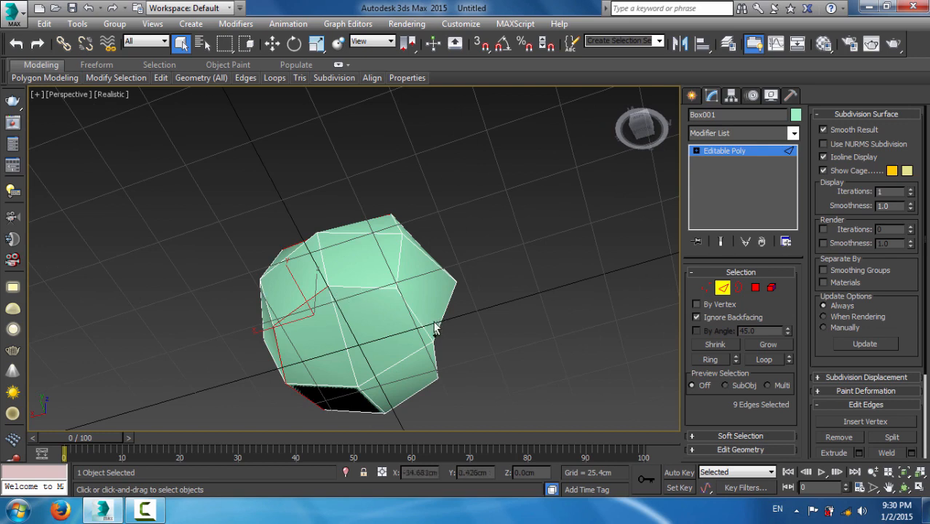
left_click(373, 287, "ctrl")
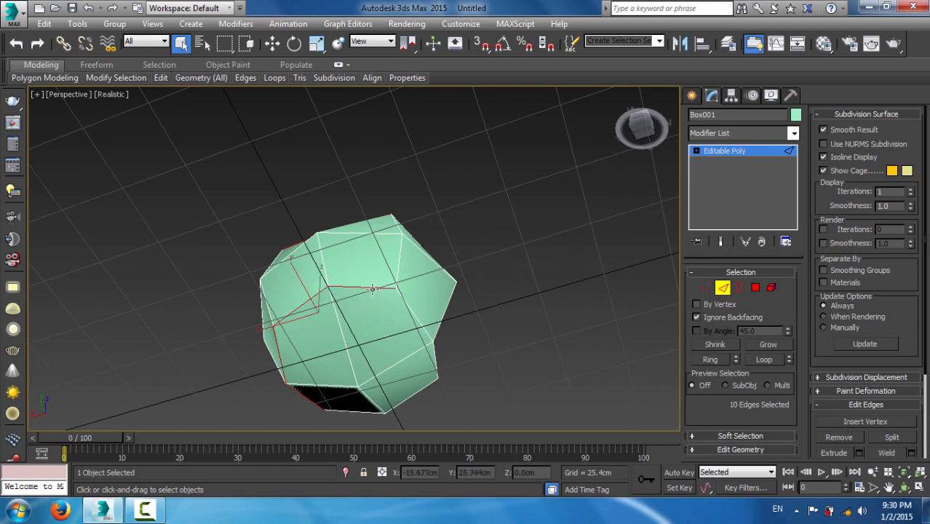
left_click(415, 316, "ctrl")
left_click(434, 354, "ctrl")
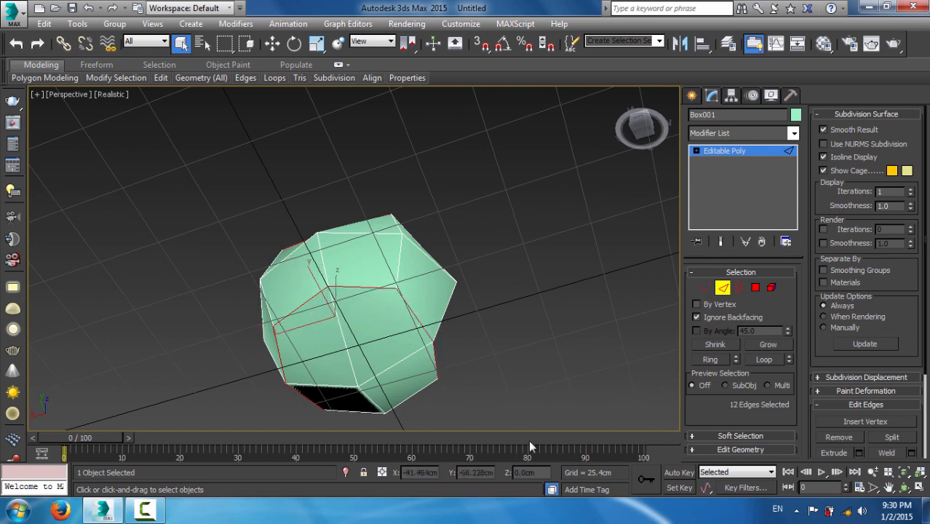
Extend the seam selection by three edges, going up the ball's side and onto its upper rim
left_click(905, 487)
left_click_drag(300, 311, 212, 339)
right_click(212, 339)
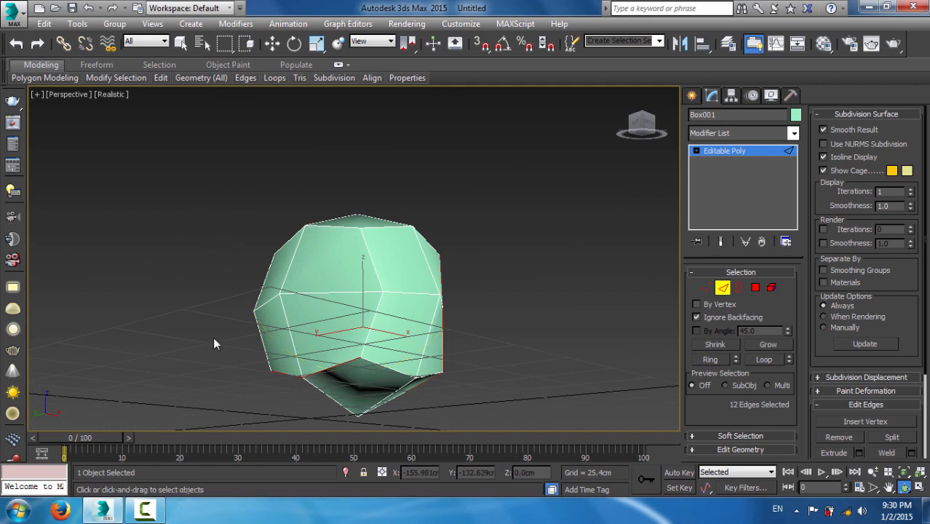
left_click(371, 317, "ctrl")
left_click(334, 226, "ctrl")
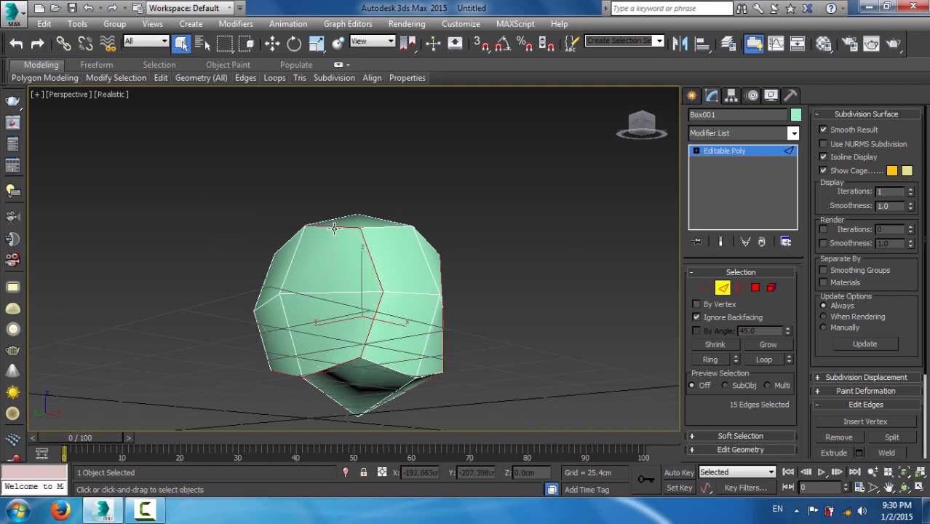
Add the last missing edge near the top of the ball to close the seam loop, and hide the grid
left_click(903, 487)
left_click_drag(365, 284, 448, 366)
right_click(464, 357)
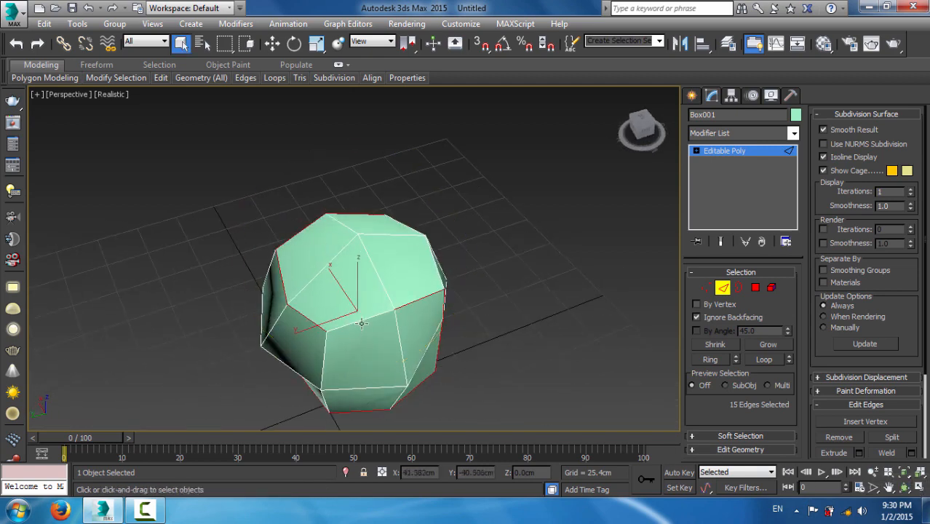
left_click(361, 322, "ctrl")
key("g")
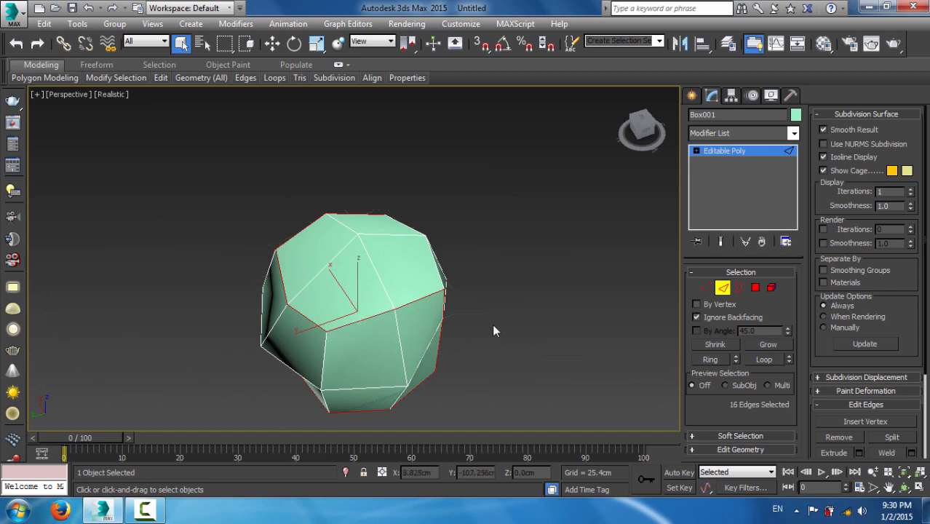
Chamfer the selected seam loop by 2 cm and apply it, keeping the Chamfer settings open for another pass
left_click(905, 486)
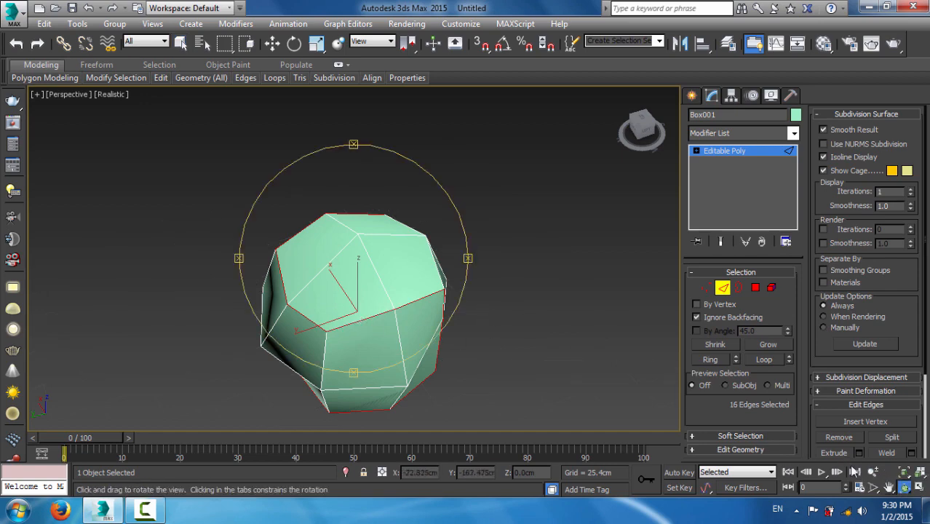
left_click_drag(373, 307, 281, 237)
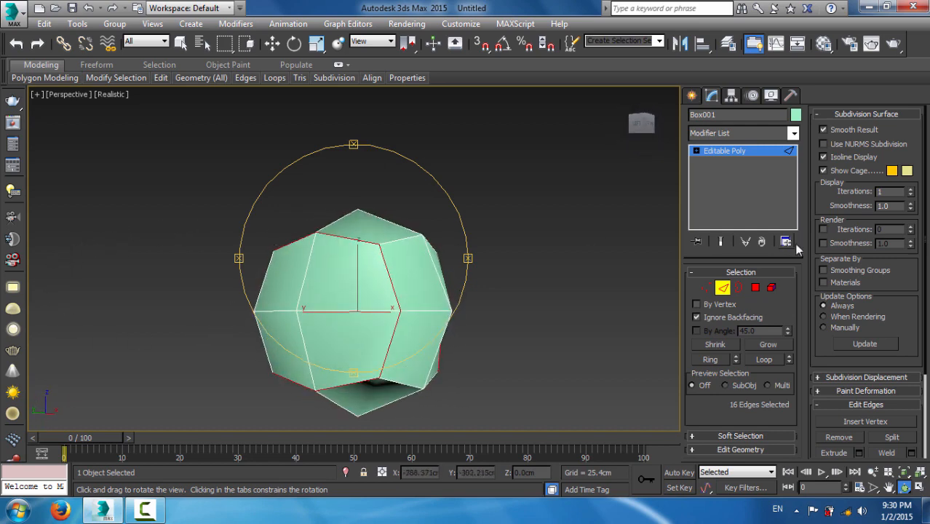
scroll(856, 117, "down", 5)
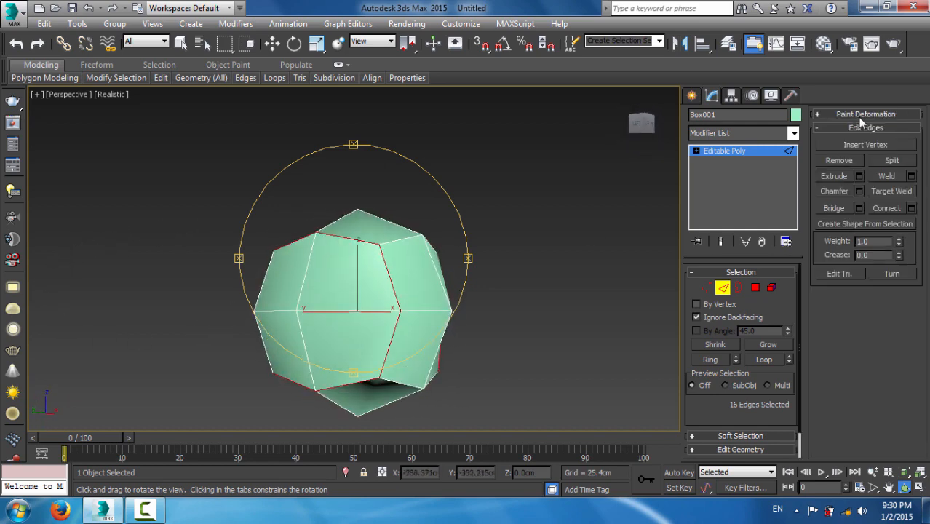
left_click(860, 191)
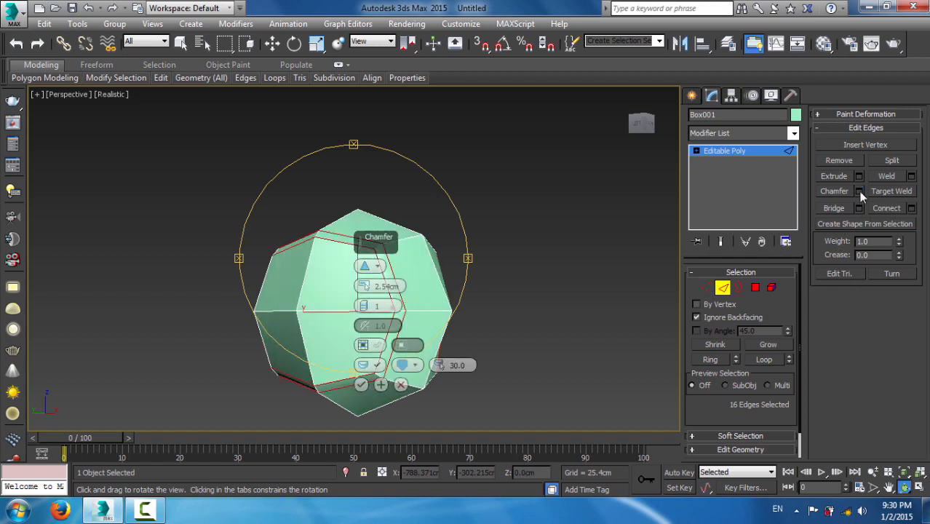
double_click(380, 286)
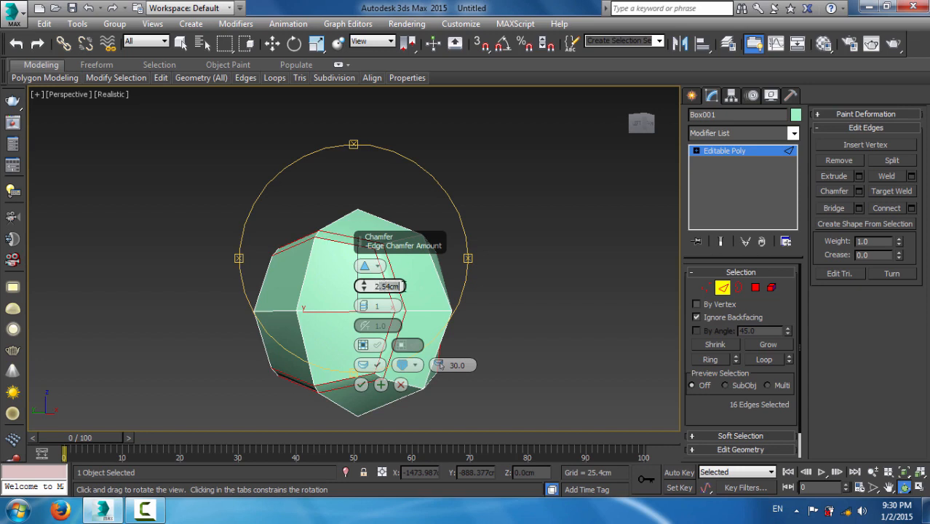
type("2")
key("Return")
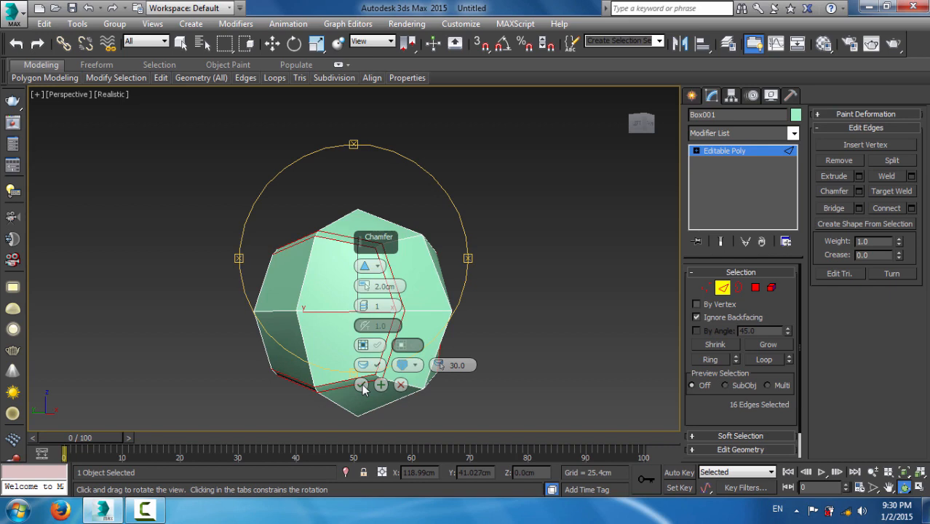
left_click(382, 385)
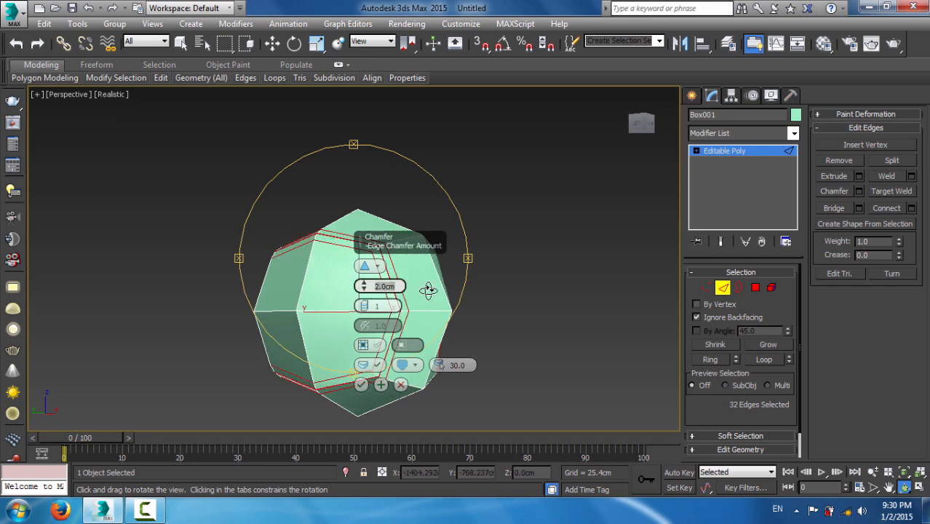
Chamfer the resulting seam edges again by 0.3 cm and leave edge editing
type("0.3")
key("Return")
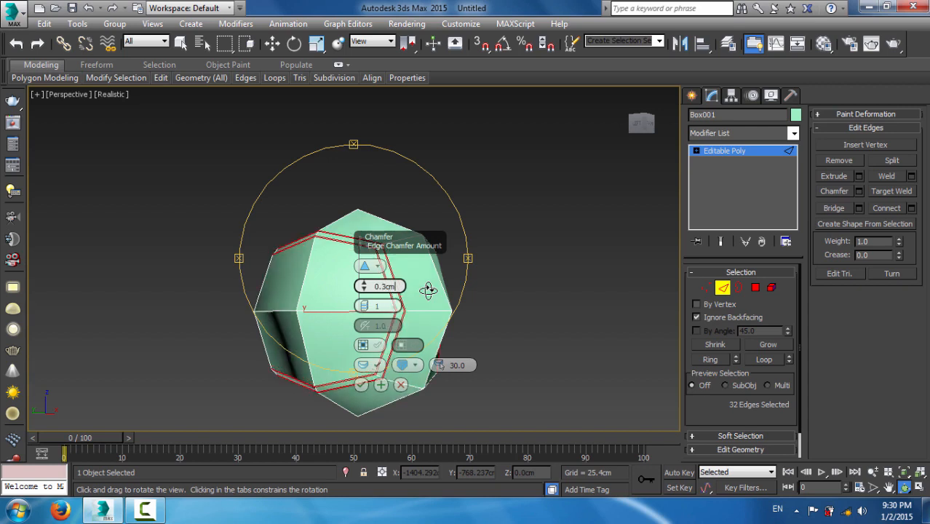
left_click(362, 385)
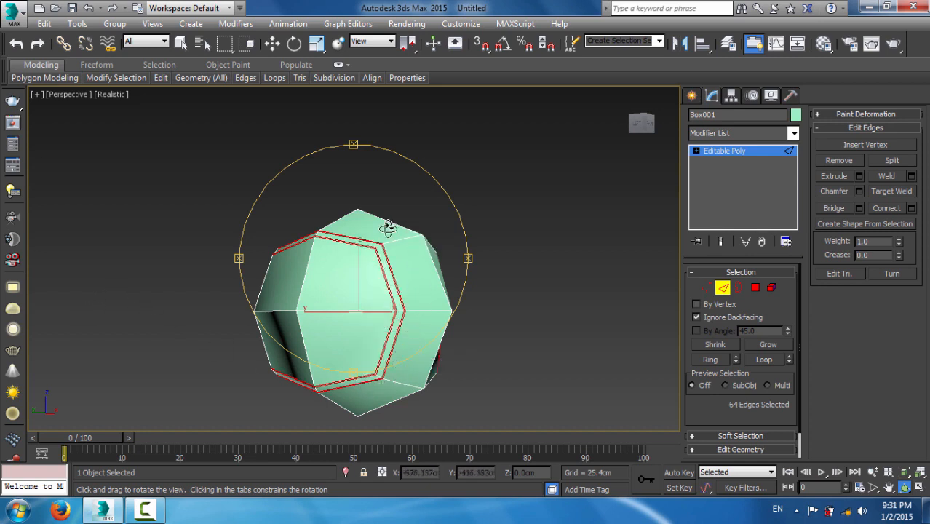
left_click_drag(343, 276, 417, 289)
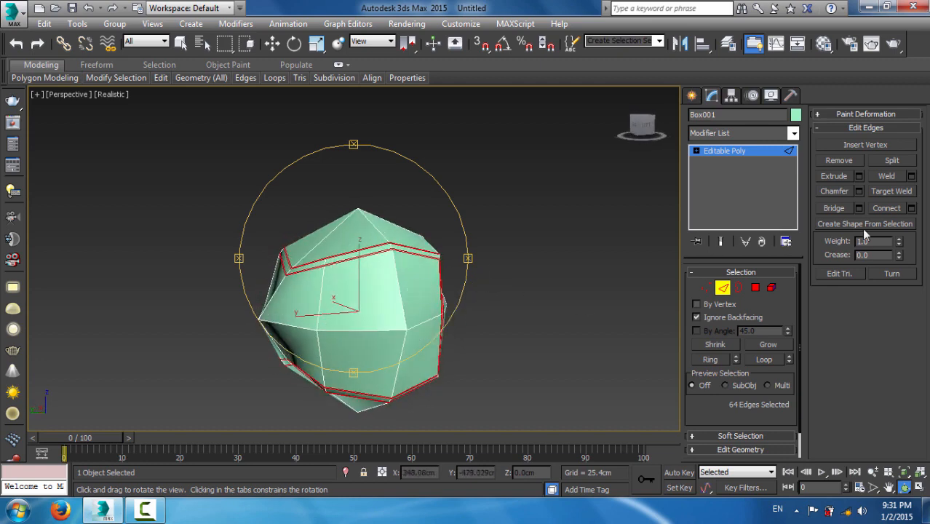
left_click(722, 289)
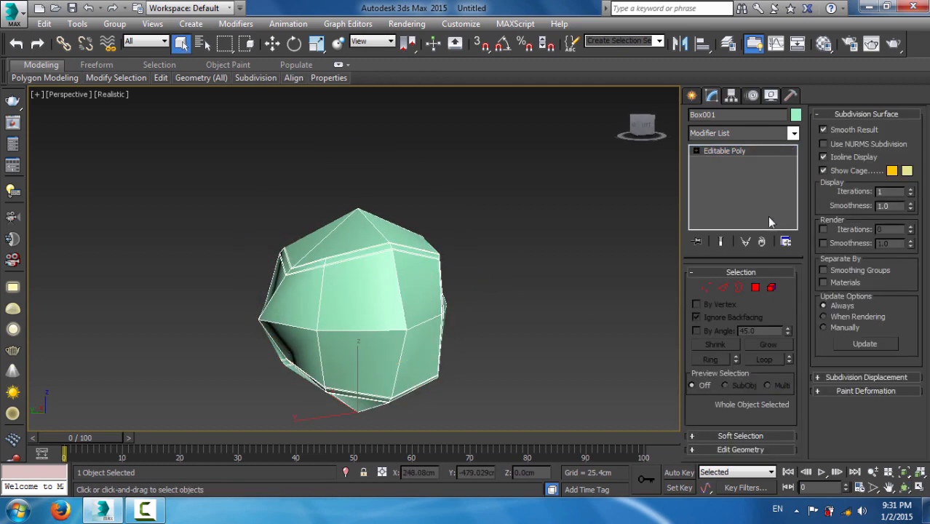
Apply a MeshSmooth modifier to the ball and check the smoothed seam from another angle
left_click(794, 141)
left_click_drag(794, 193, 815, 307)
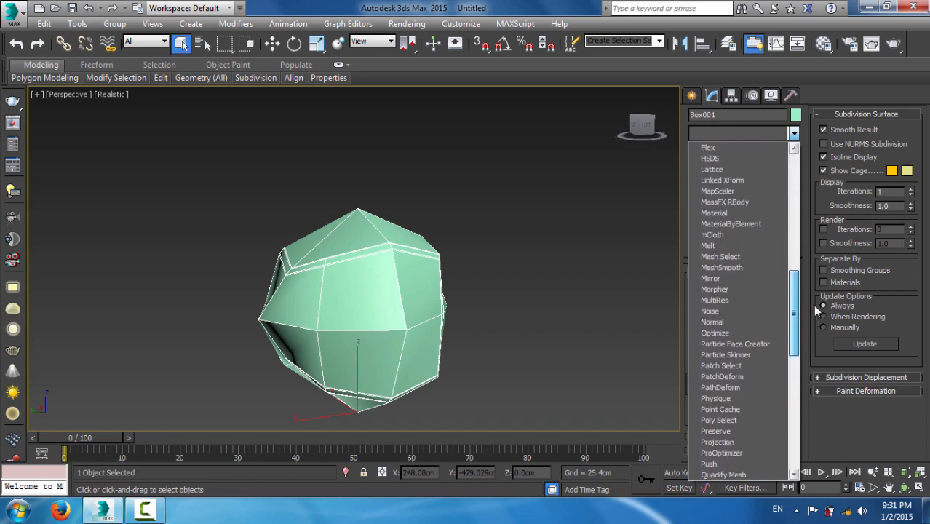
left_click(726, 268)
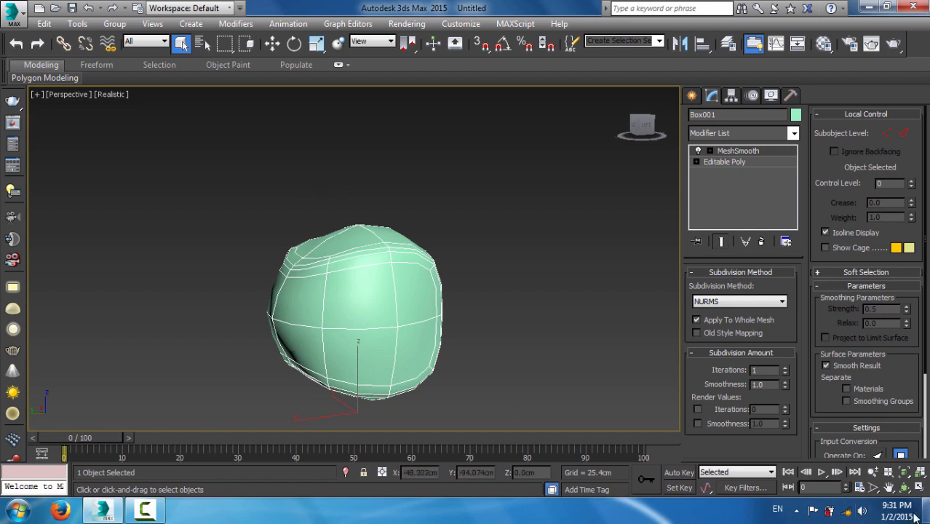
left_click(904, 486)
left_click_drag(326, 301, 293, 307)
right_click(292, 307)
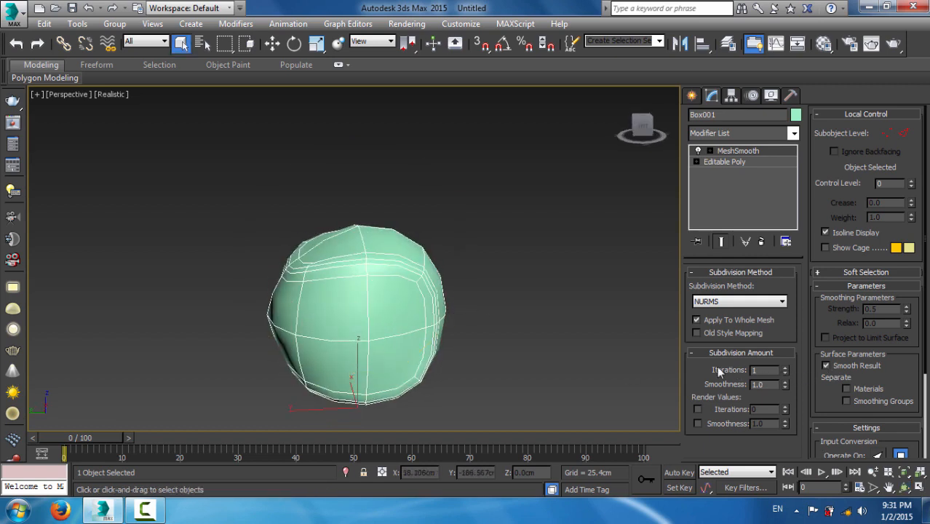
Set the MeshSmooth iterations to 2 and convert the smoothed ball to an Editable Poly
left_click(786, 371)
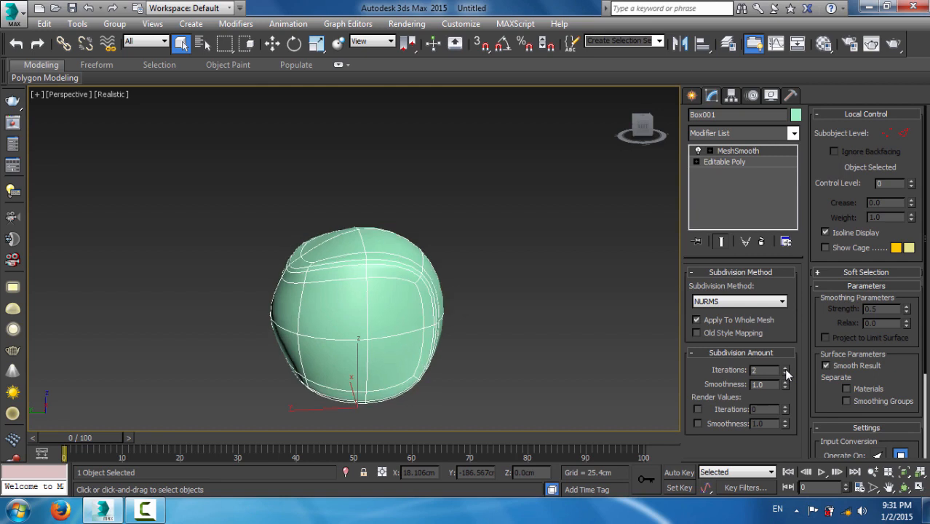
left_click(785, 374)
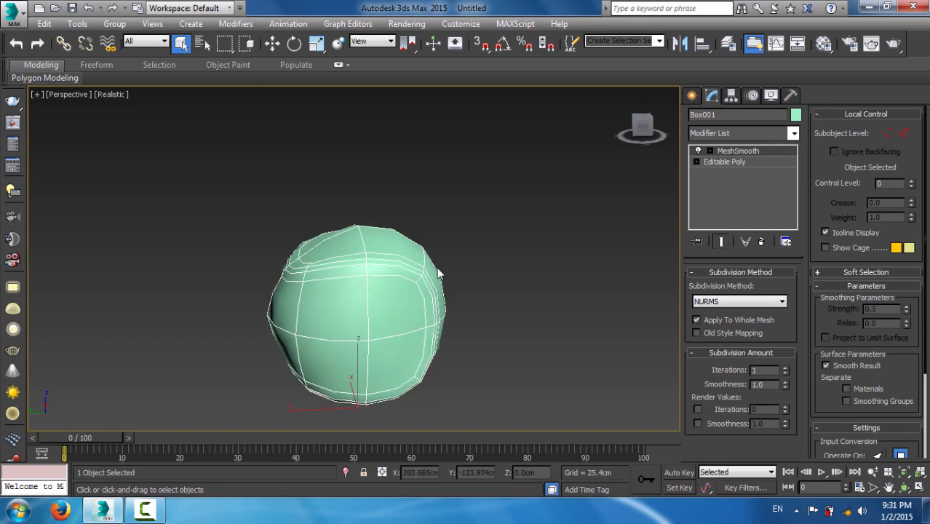
left_click(785, 368)
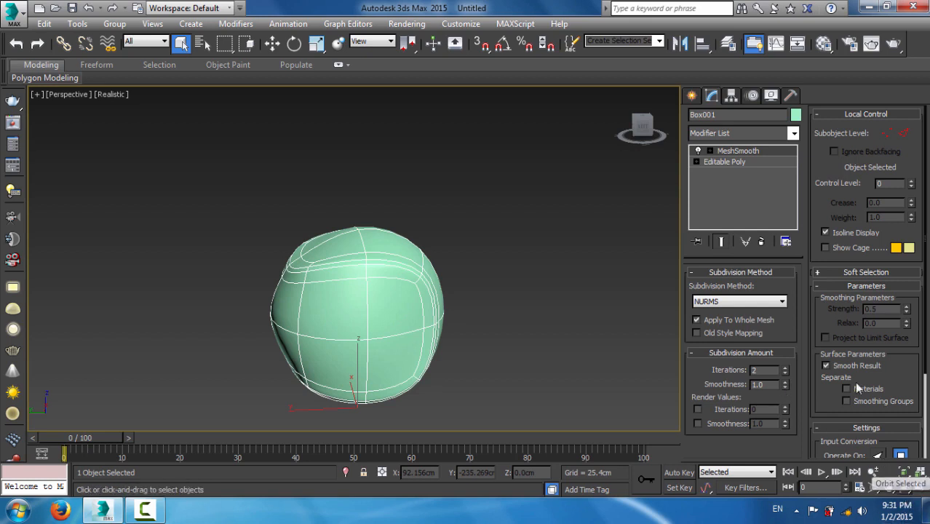
right_click(366, 289)
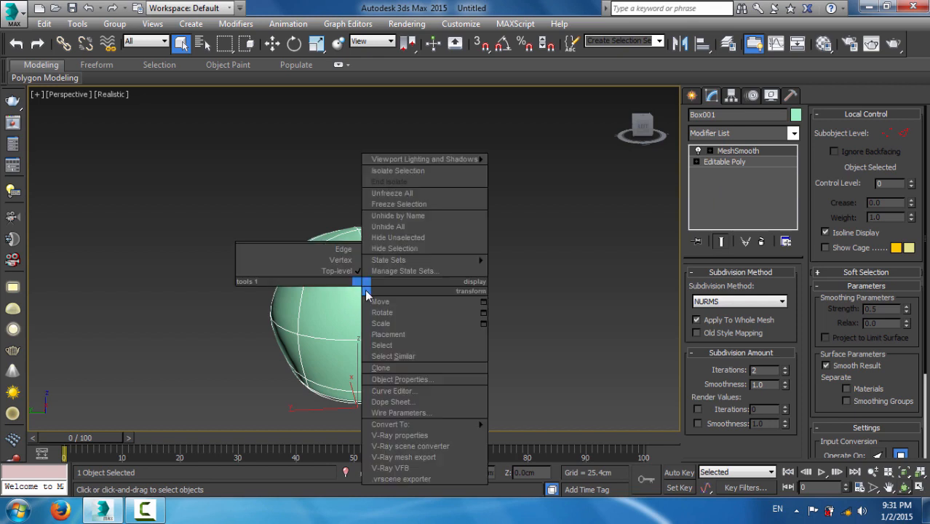
mouse_move(417, 426)
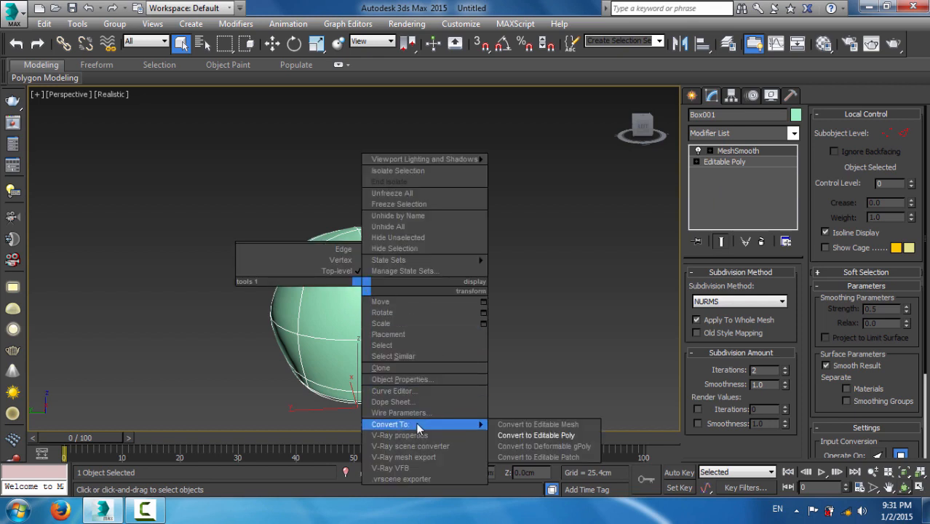
left_click(582, 435)
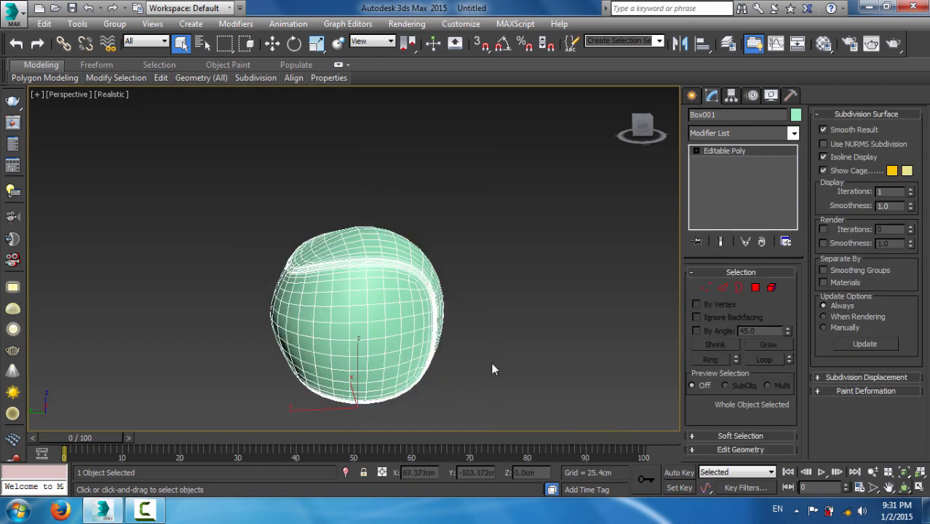
Examine the dense edge rows along the curved seam of the converted mesh from close up
left_click(904, 488)
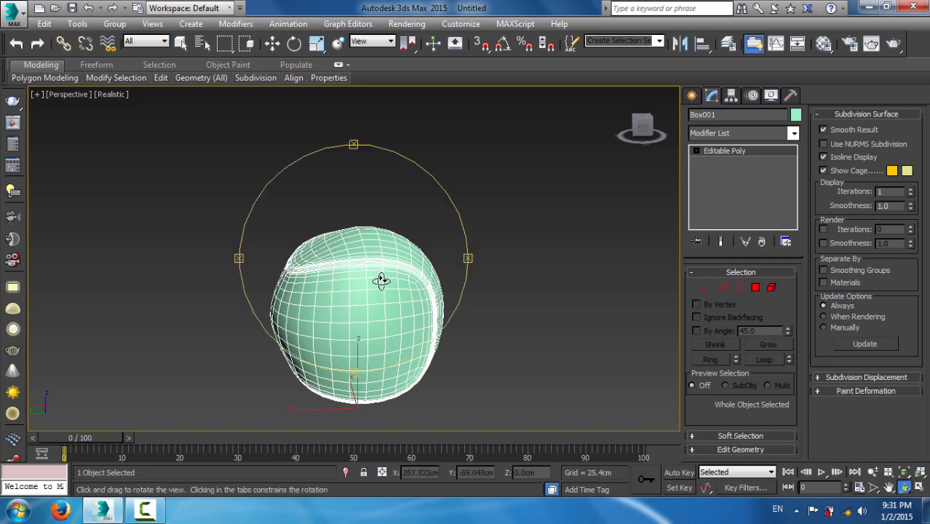
left_click_drag(381, 281, 320, 295)
scroll(355, 283, "up", 4)
scroll(332, 287, "up", 2)
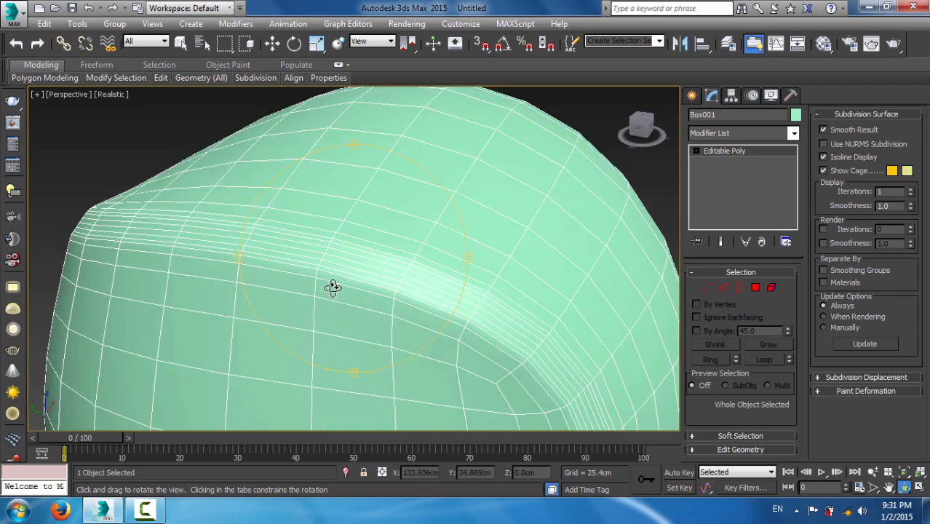
scroll(332, 287, "down", 3)
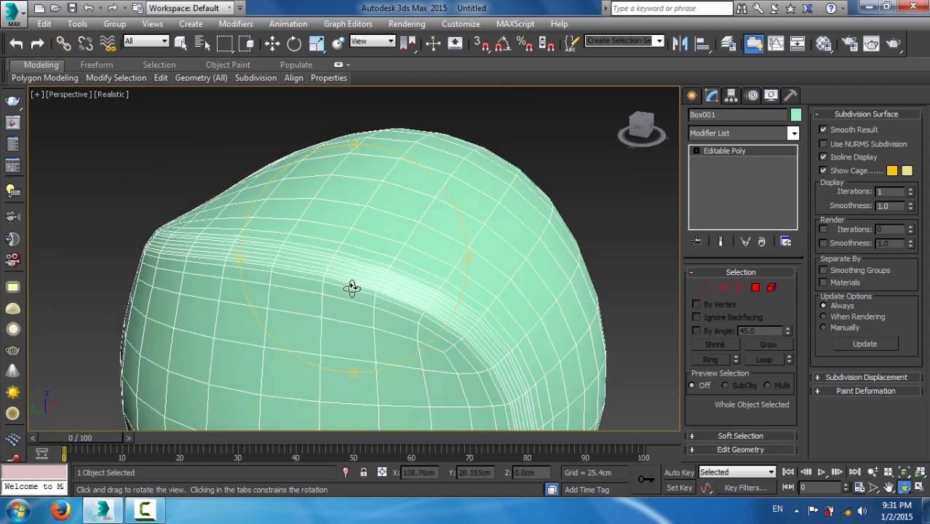
scroll(361, 276, "up", 4)
scroll(363, 263, "down", 2)
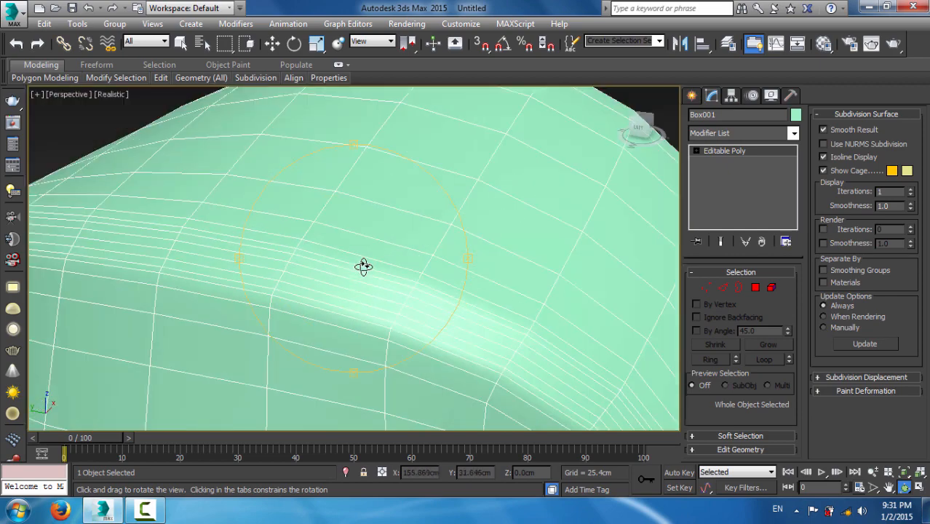
mouse_move(316, 327)
left_mouse_down()
mouse_move(323, 310)
mouse_move(314, 327)
left_mouse_up()
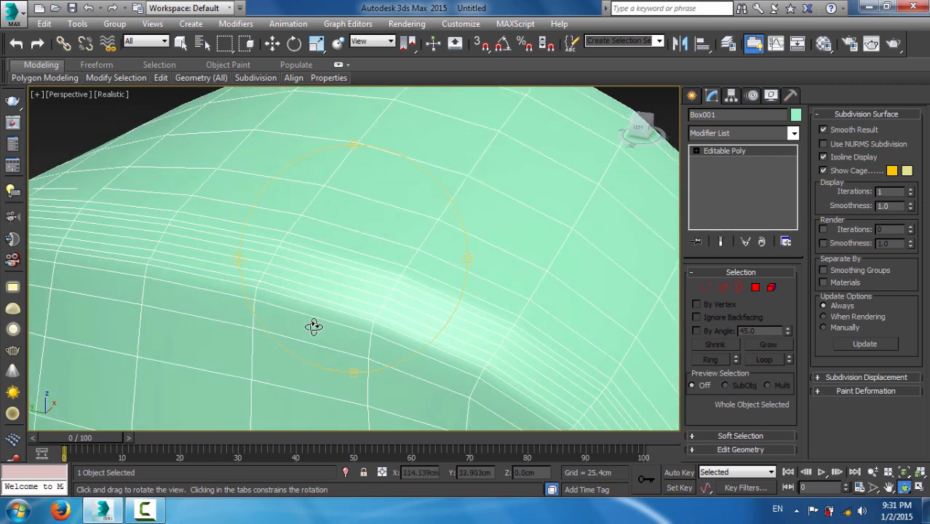
right_click(314, 327)
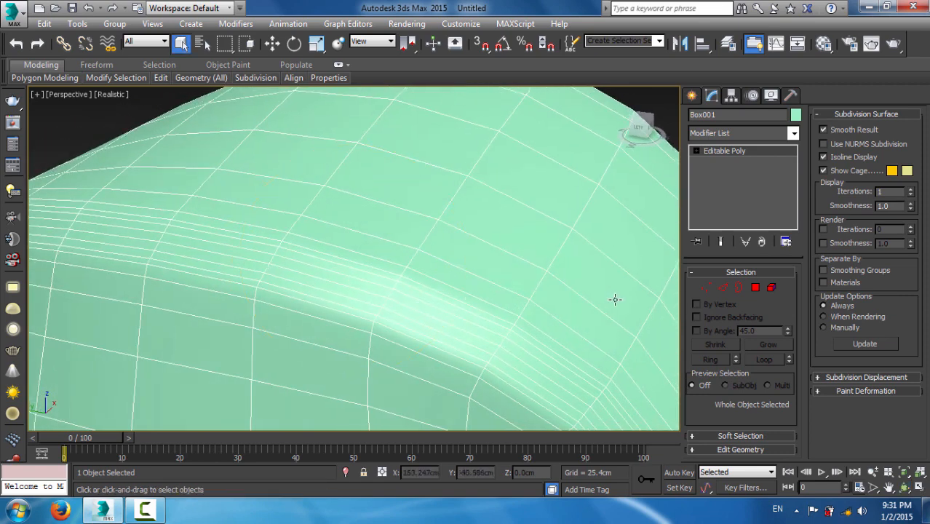
Select the nine parallel edges across one segment of the seam band in edge editing
left_click(723, 289)
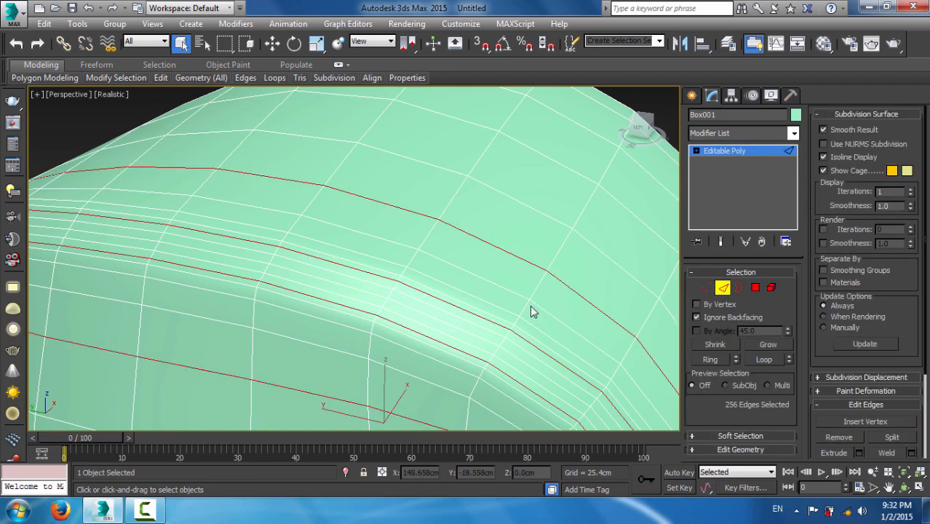
middle_click_drag(531, 312, 539, 291, "alt")
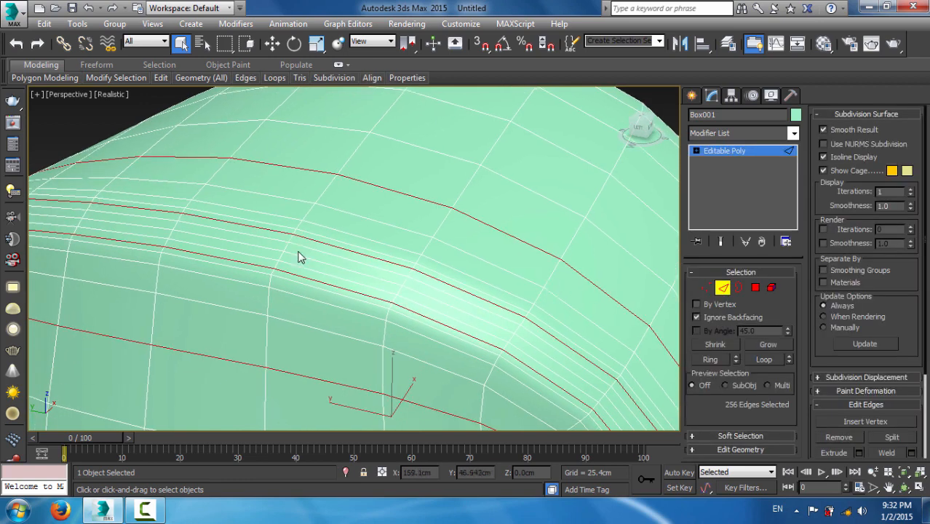
left_click(366, 239)
left_click(362, 253, "ctrl")
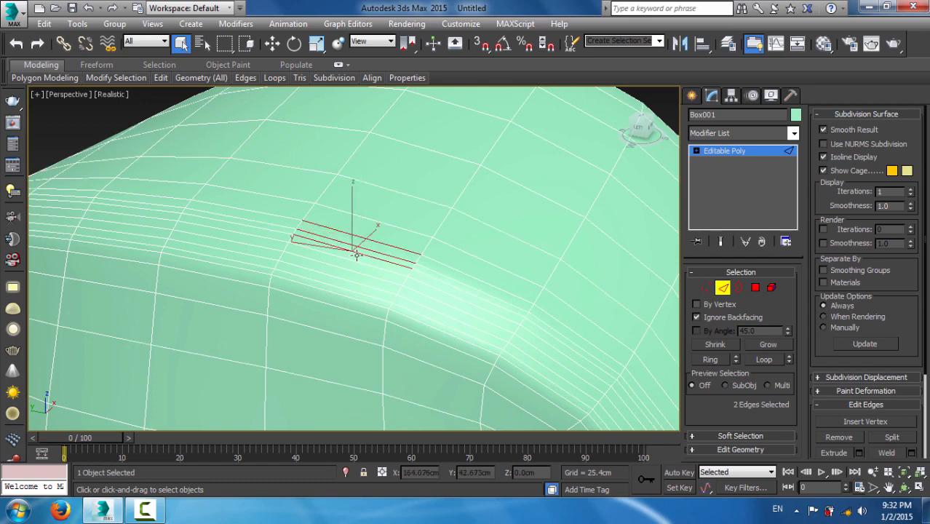
left_click(352, 268, "ctrl")
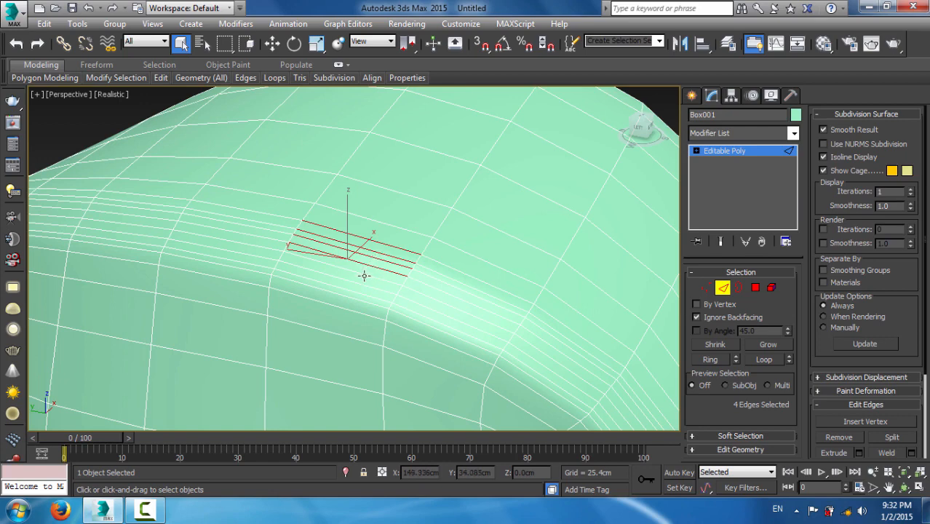
left_click(364, 275, "ctrl")
left_click(352, 284, "ctrl")
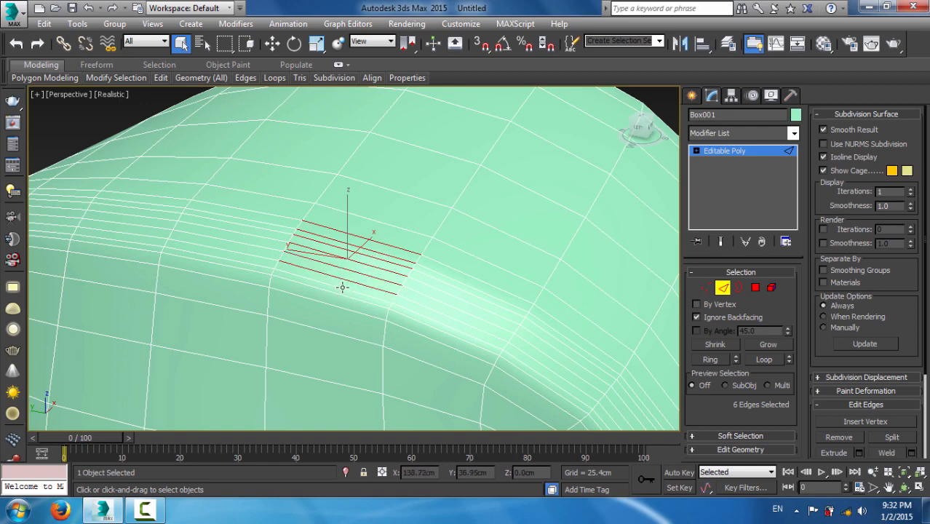
left_click(342, 288, "ctrl")
left_click(335, 293, "ctrl")
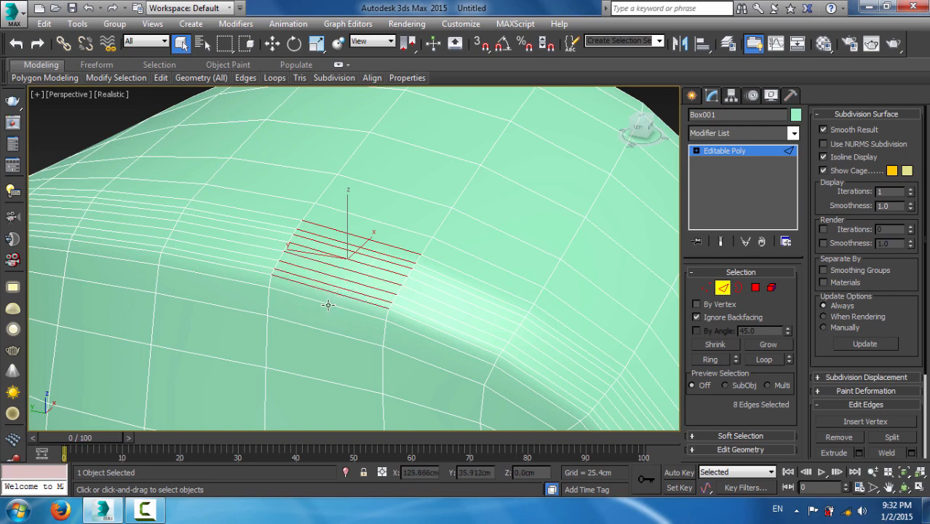
left_click(327, 304, "ctrl")
Extend the nine selected seam edges into full loops around the ball
left_click(905, 487)
left_click_drag(348, 243, 347, 270)
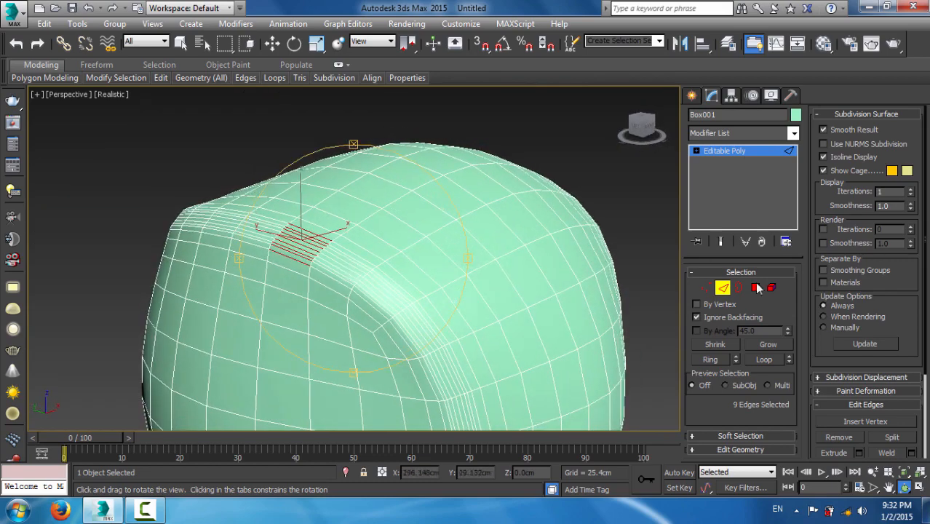
left_click(764, 361)
left_click_drag(324, 299, 364, 284)
scroll(350, 277, "down", 3)
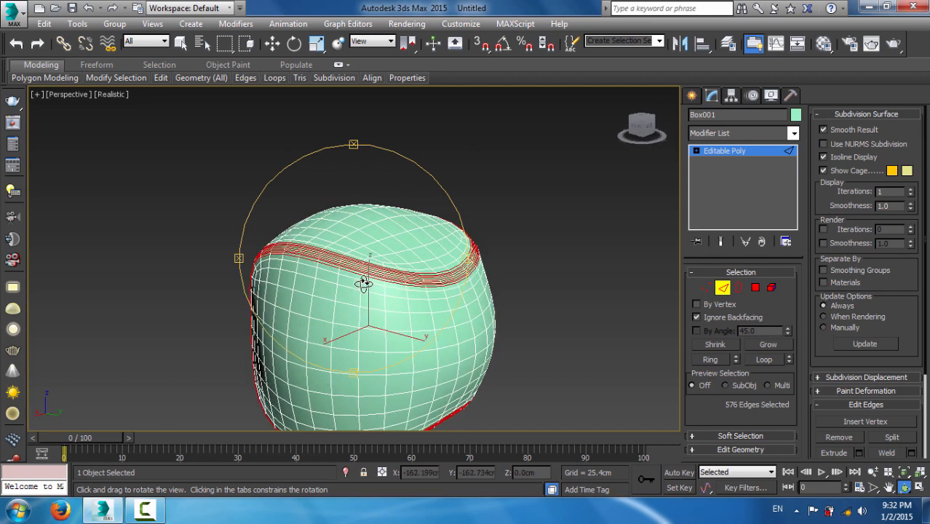
right_click(365, 285)
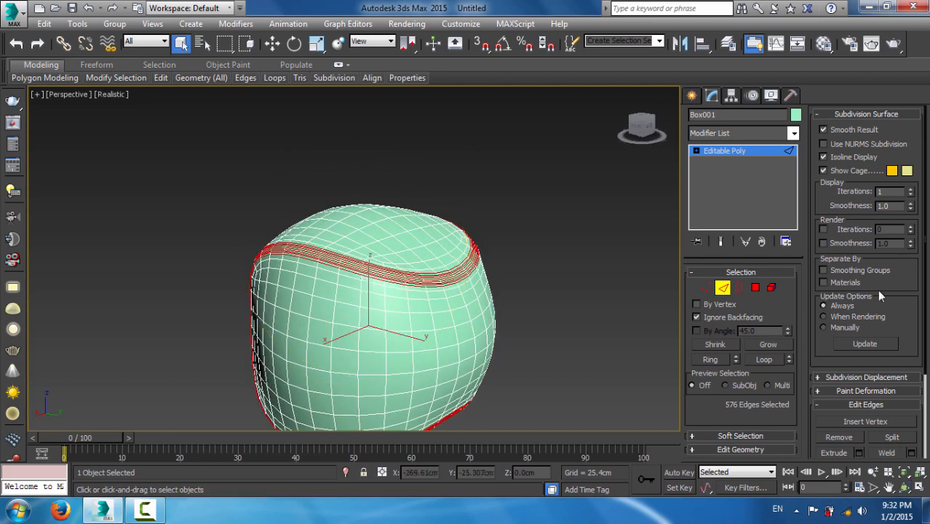
Convert the looped edge selection to polygons and check the width of the resulting seam band
left_click(756, 289)
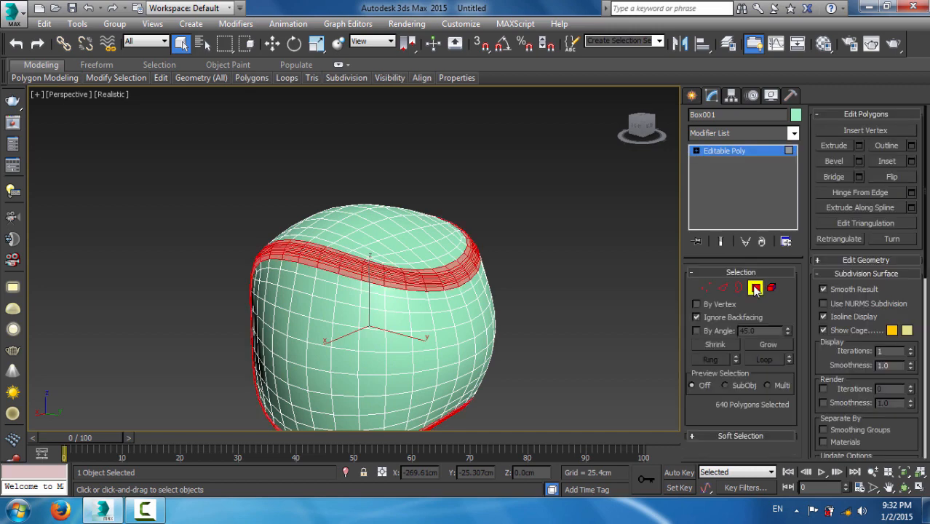
scroll(449, 312, "up", 2)
scroll(440, 254, "up", 5)
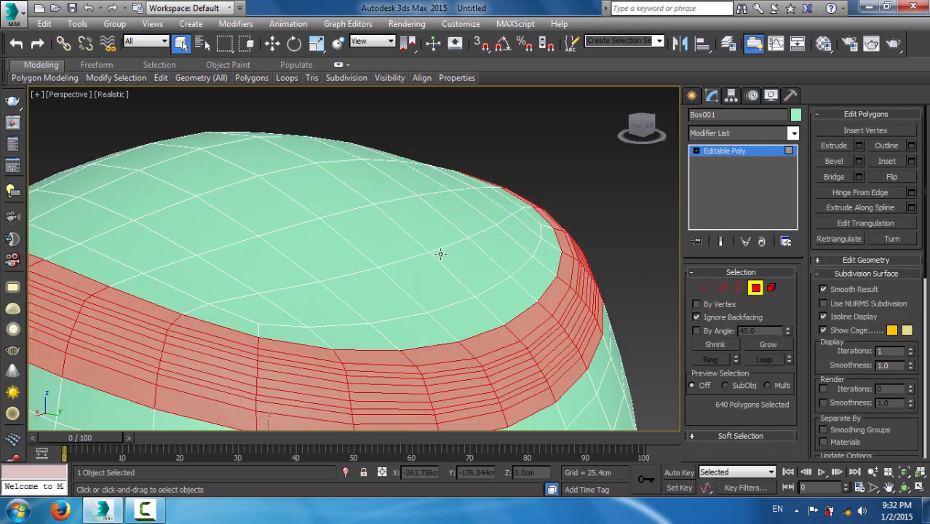
scroll(425, 306, "down", 5)
scroll(426, 310, "up", 3)
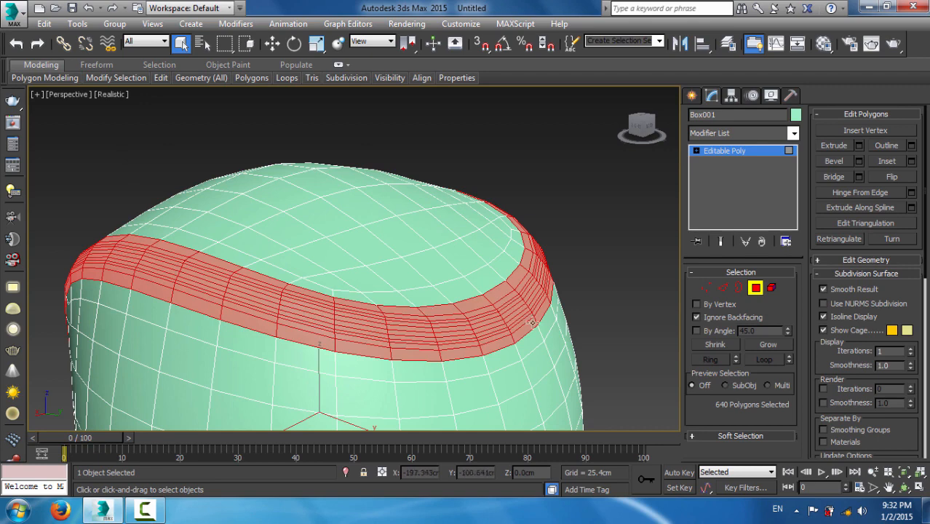
Return to edge editing, clear the selection, and select six parallel inner edges across one segment of the seam
left_click(722, 287)
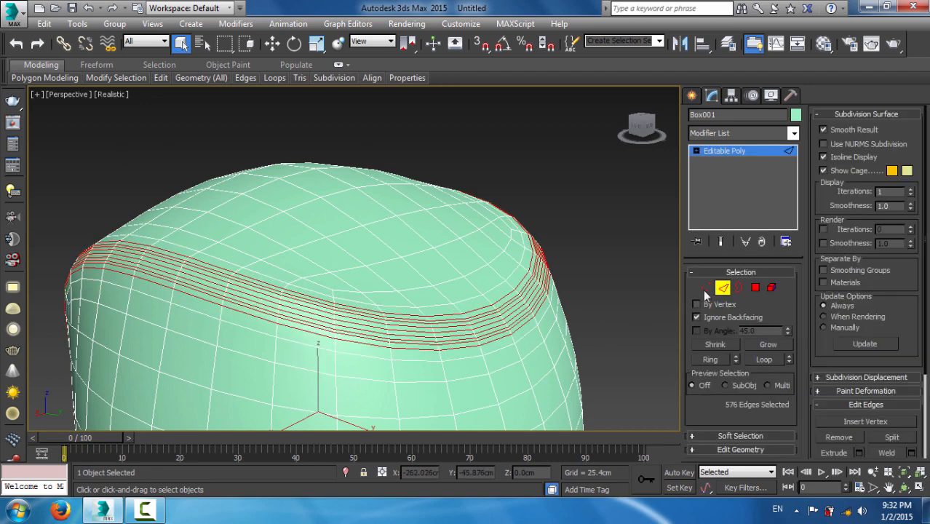
left_click(628, 296)
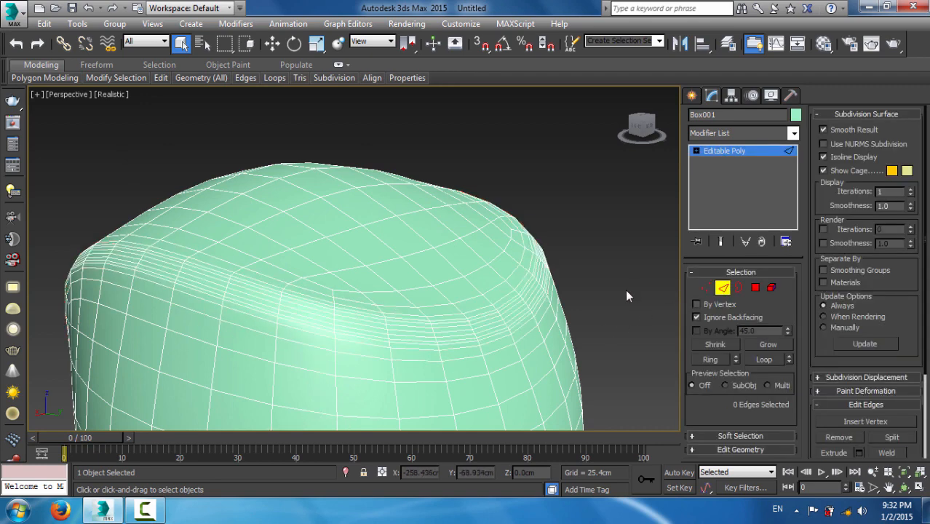
scroll(276, 298, "up", 3)
left_click(275, 294)
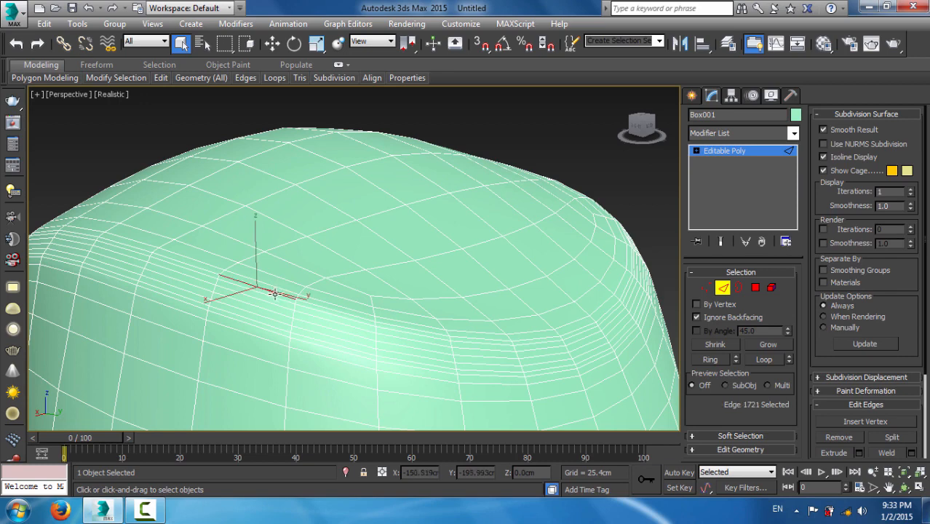
left_click(270, 301, "ctrl")
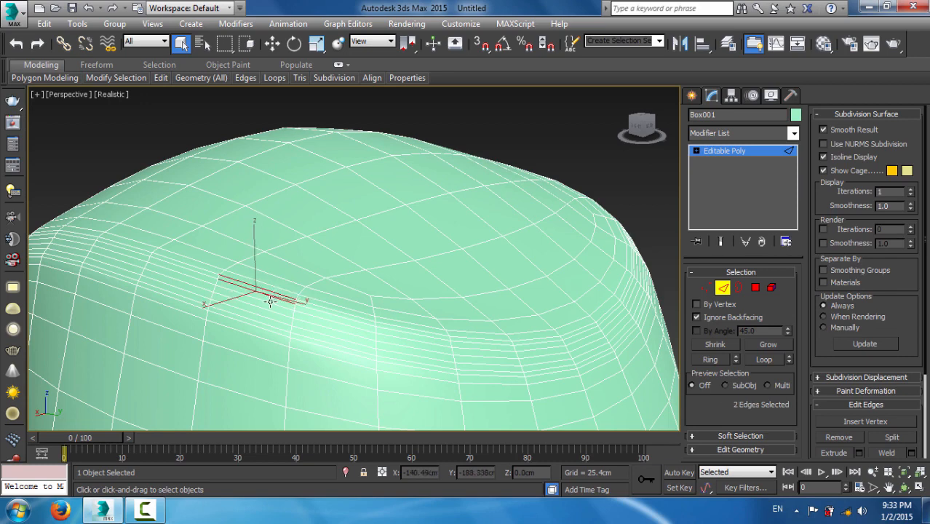
left_click(266, 311, "ctrl")
left_click(267, 313, "ctrl")
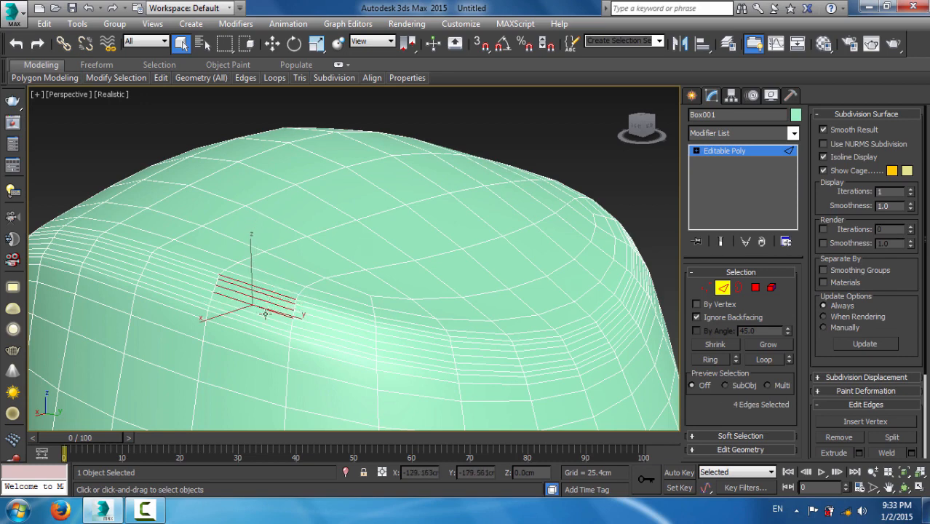
left_click(265, 316, "ctrl")
left_click(259, 323, "ctrl")
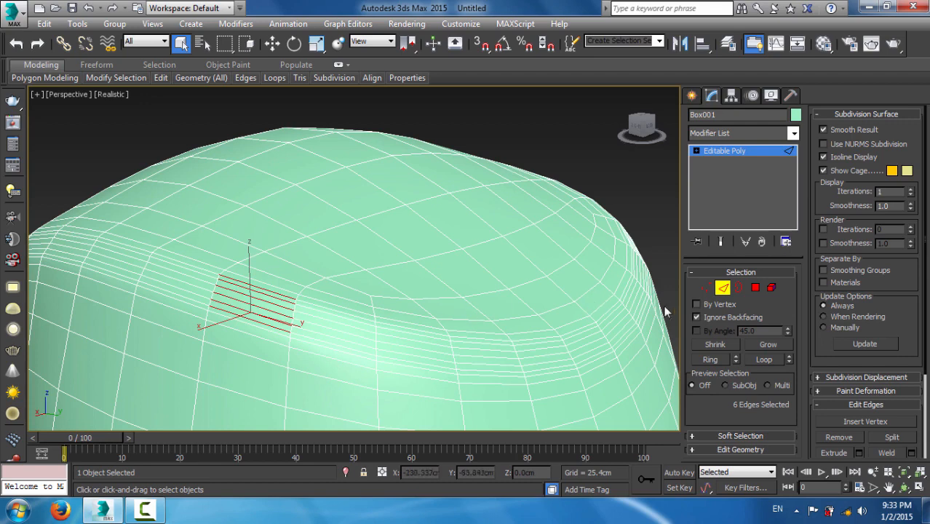
Try converting the six-edge selection to polygons, undo it, pick a single seam polygon instead, and return to edge editing
left_click(755, 287, "ctrl")
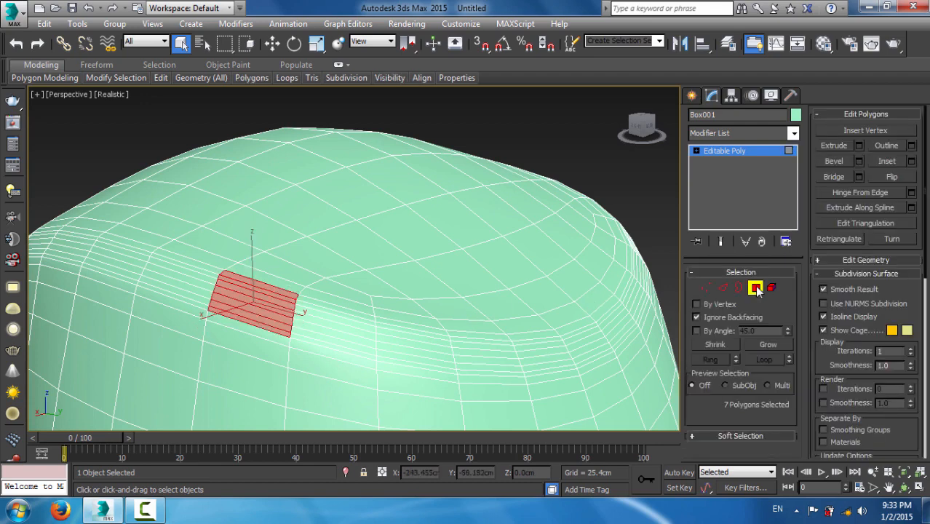
key("ctrl+z")
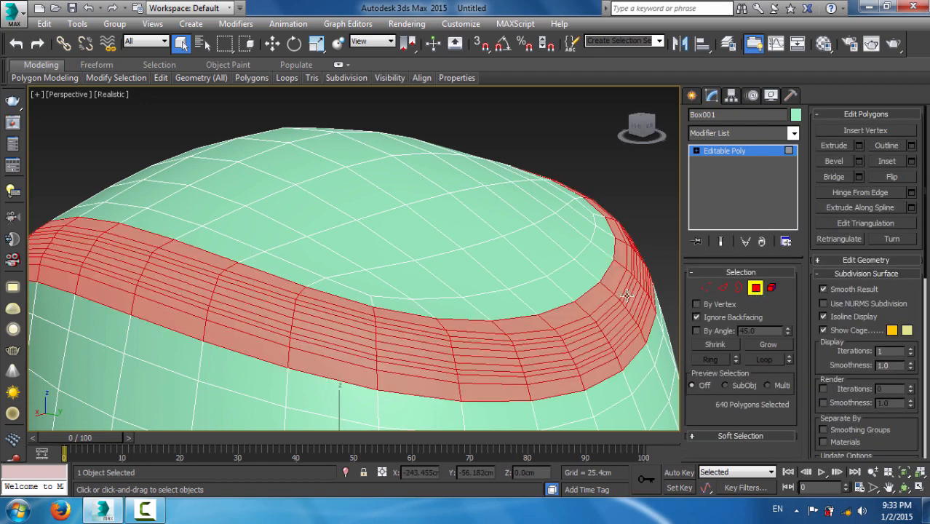
left_click(645, 193)
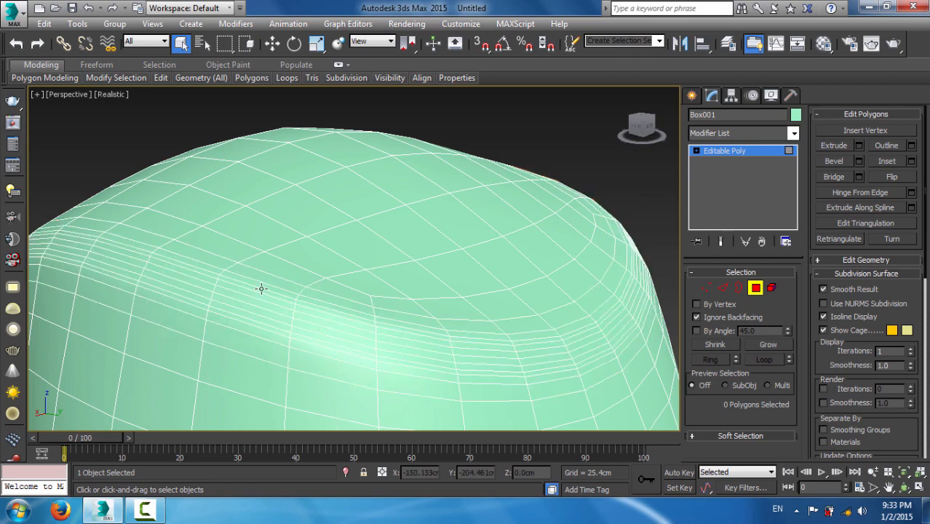
left_click(261, 289)
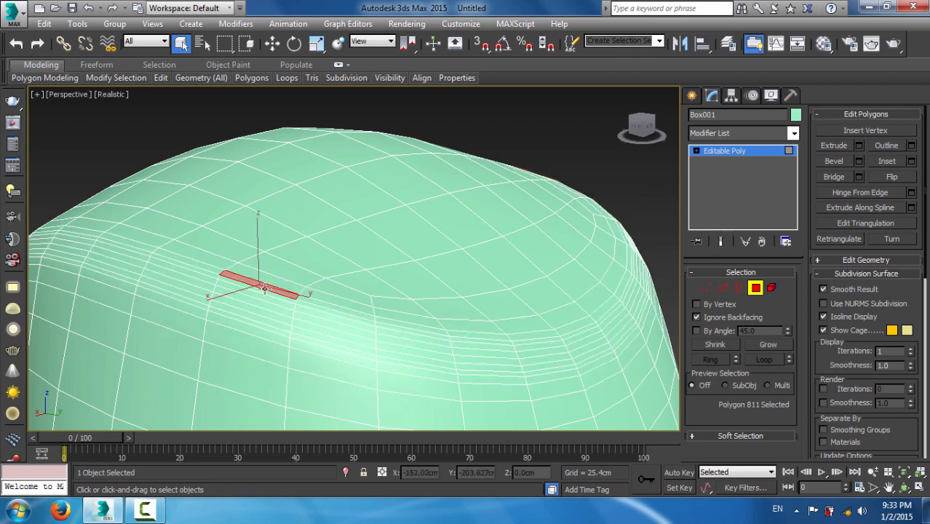
left_click(723, 289)
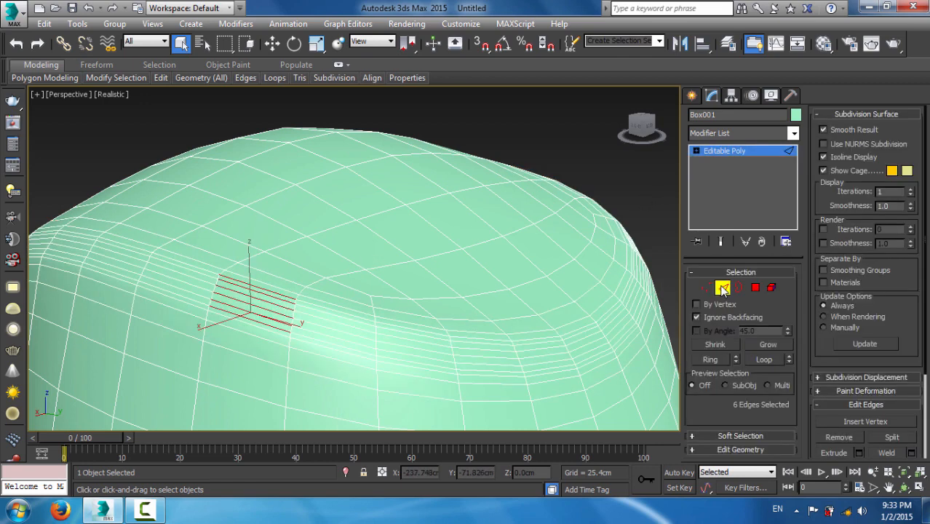
Extend the six selected inner edges into full loops and convert the edge selection to polygons
left_click(764, 360)
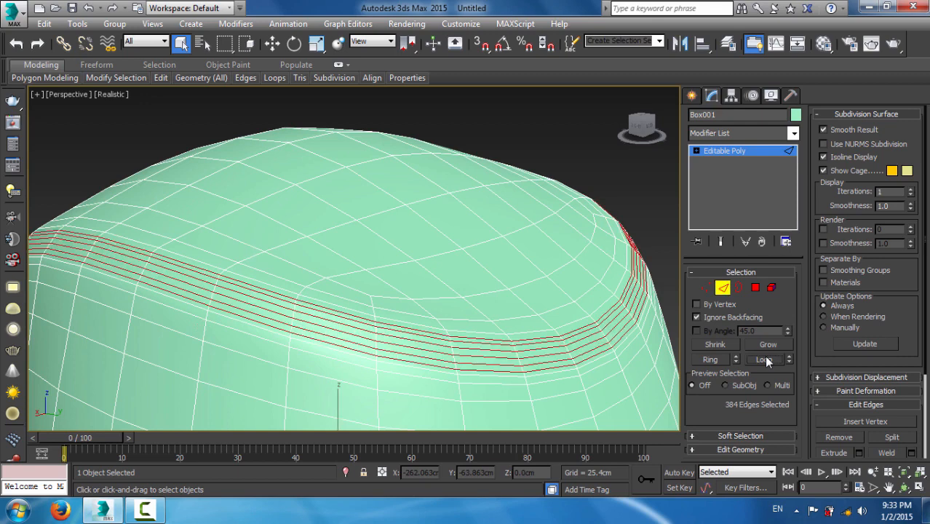
left_click(757, 288, "ctrl")
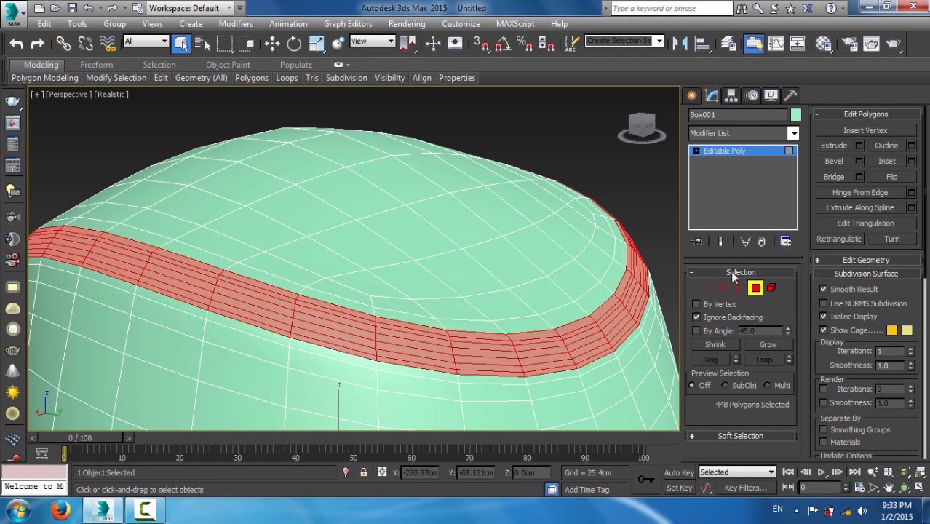
Extrude the selected seam band polygons inward along their local normals with a height of -0.3 cm
left_click(858, 146)
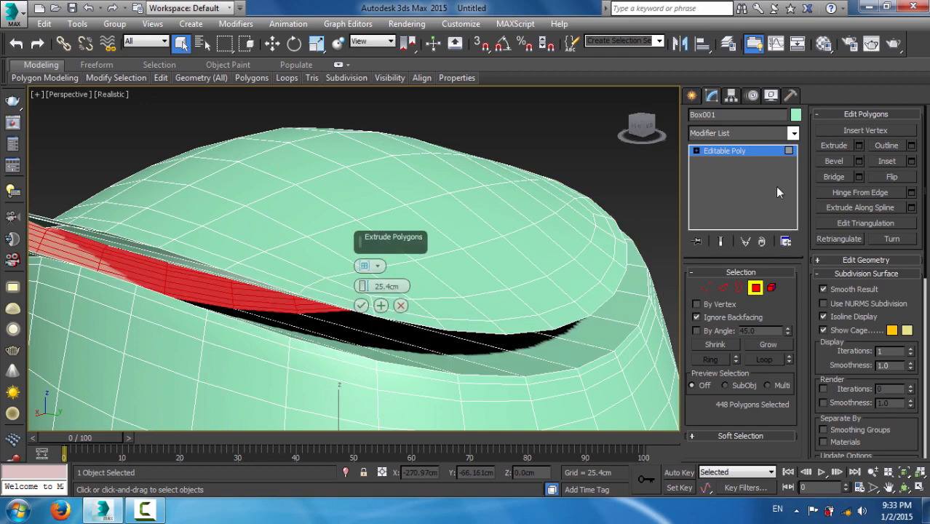
left_click(366, 267)
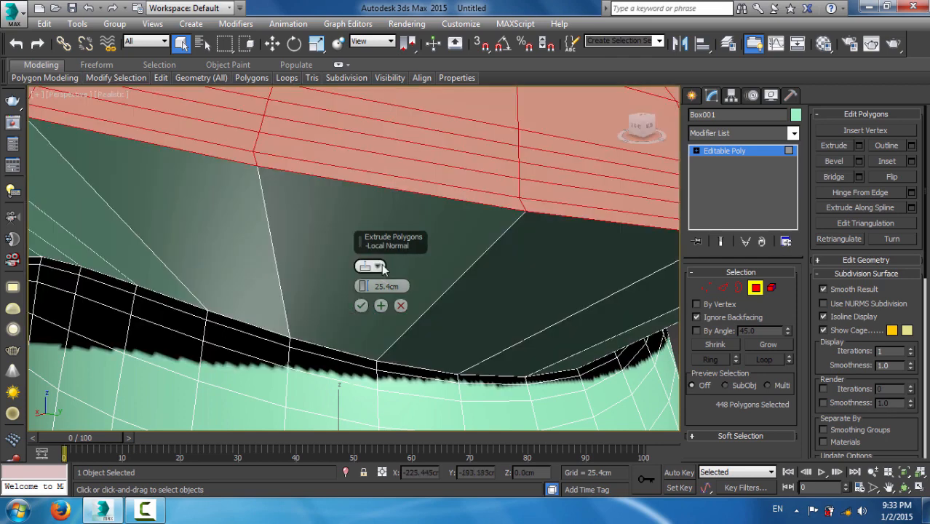
left_click(384, 267)
left_click(430, 295)
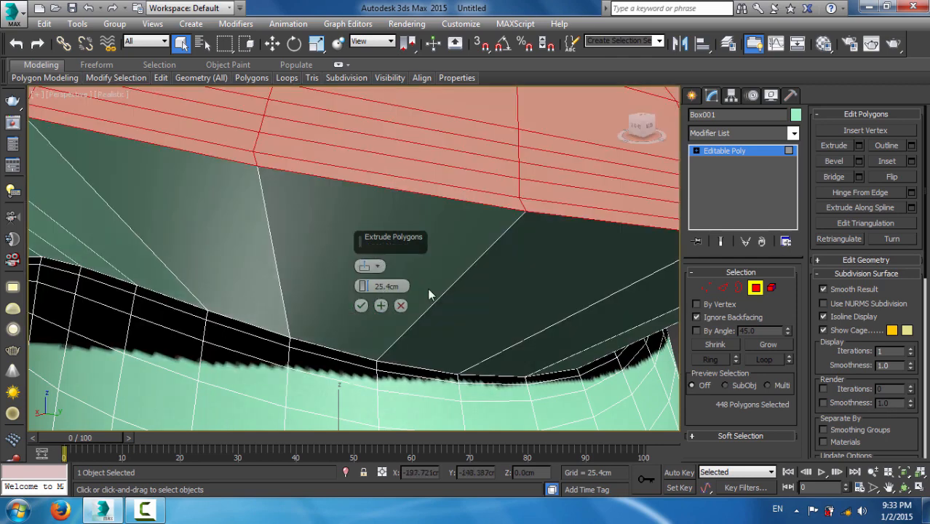
left_click_drag(364, 287, 371, 335)
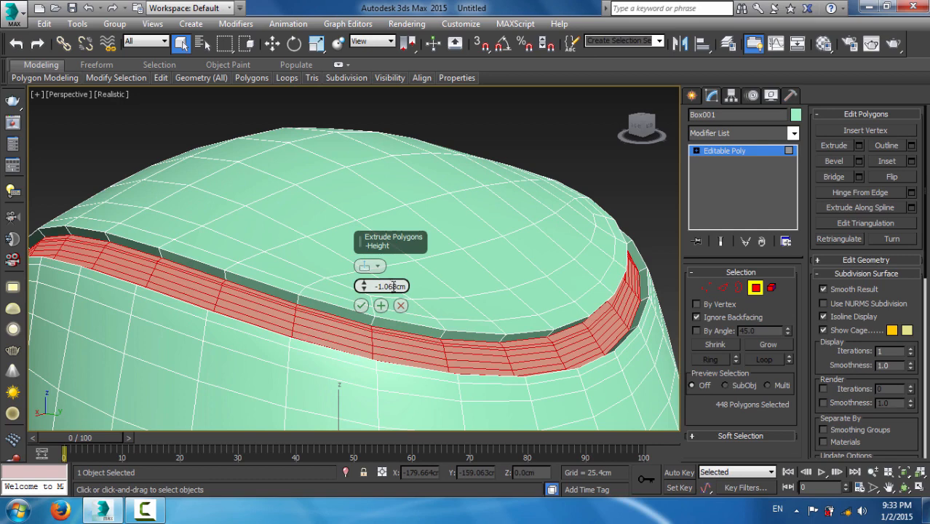
left_click_drag(378, 286, 396, 286)
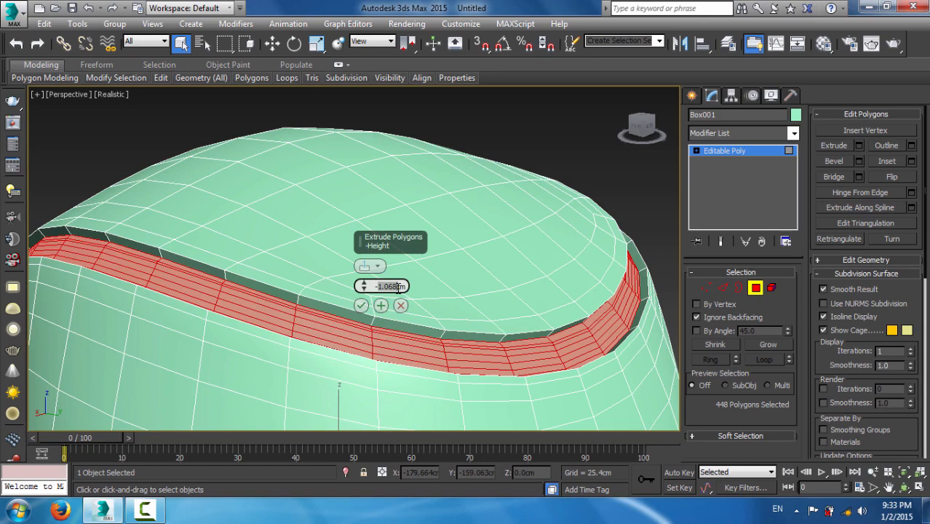
type("-0.1")
key("Return")
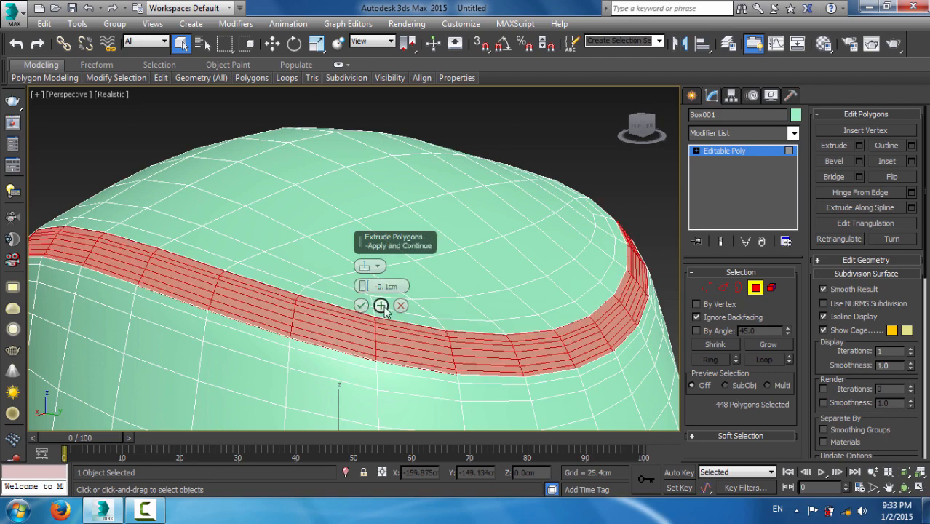
left_click(381, 306)
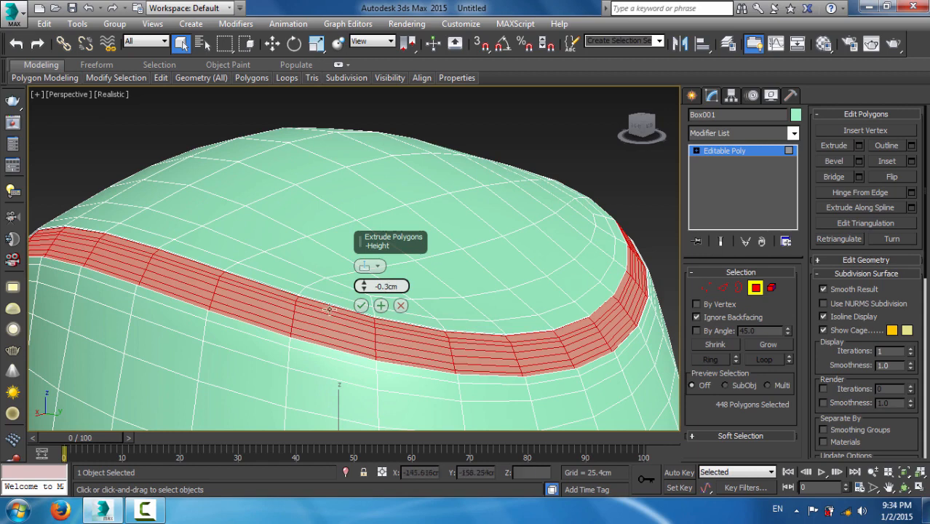
left_click(362, 307)
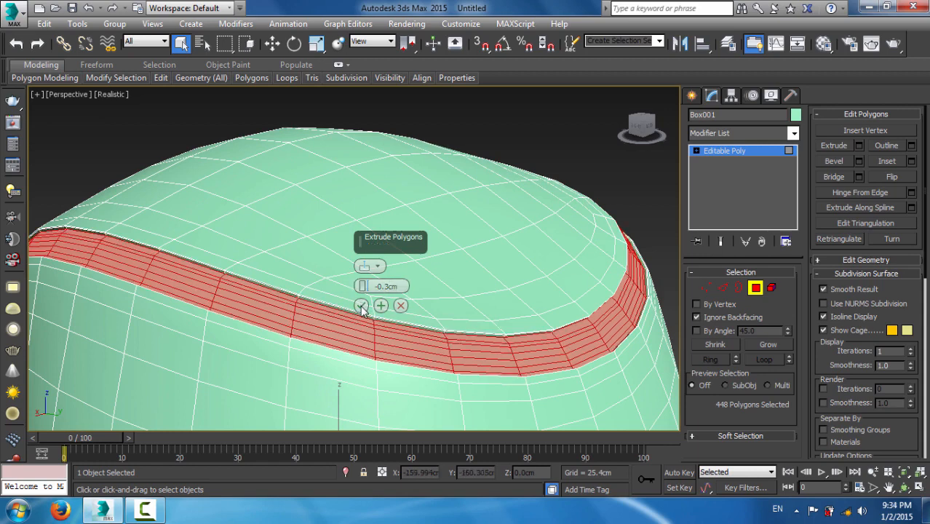
left_click(361, 306)
Examine the recessed seam band up close and from different angles, with and without the polygon selection displayed
left_click(755, 287)
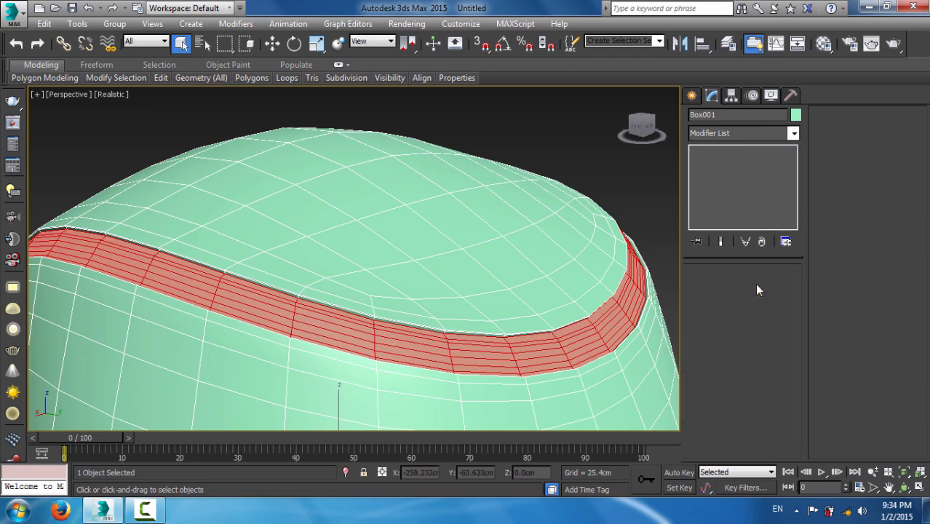
left_click(669, 222)
left_click(905, 486)
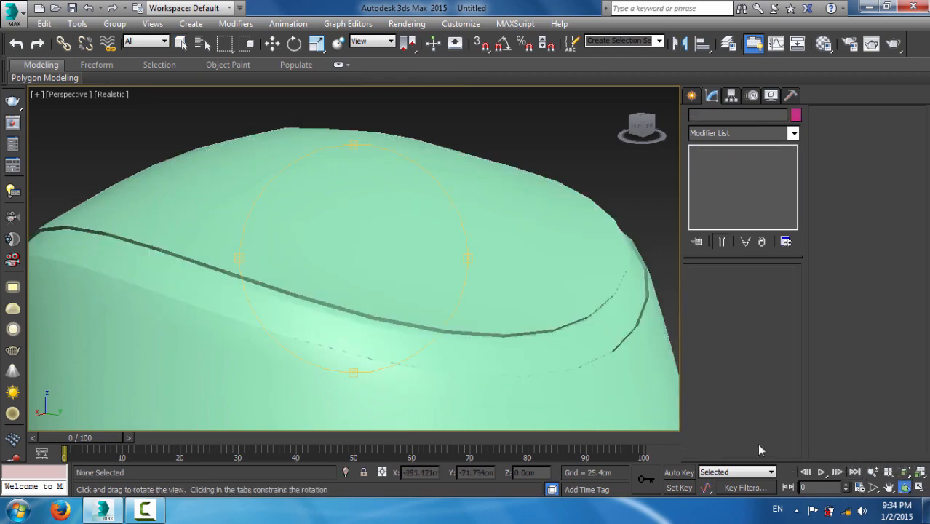
right_click(456, 340)
left_click(466, 328)
left_click(756, 288)
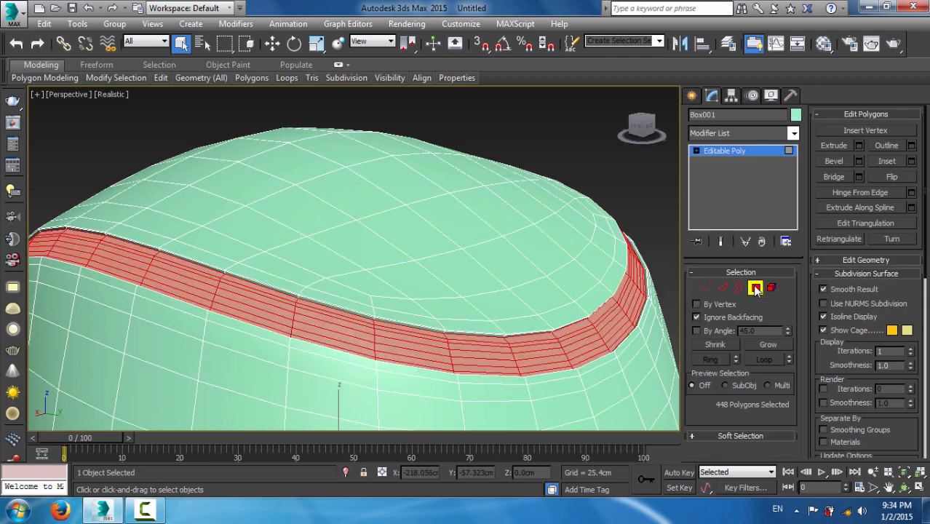
left_click(905, 487)
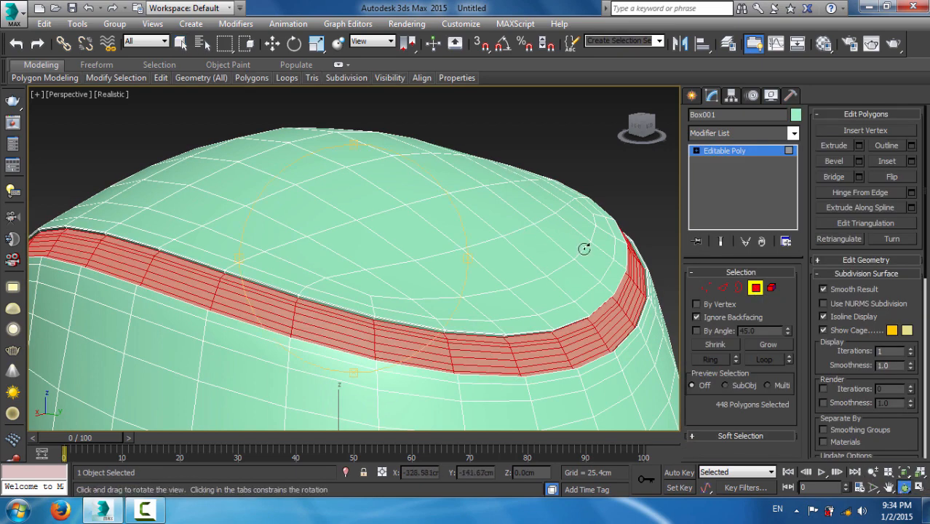
middle_click_drag(583, 249, 551, 288)
scroll(588, 297, "up", 4)
scroll(608, 300, "up", 2)
middle_click_drag(610, 301, 562, 284)
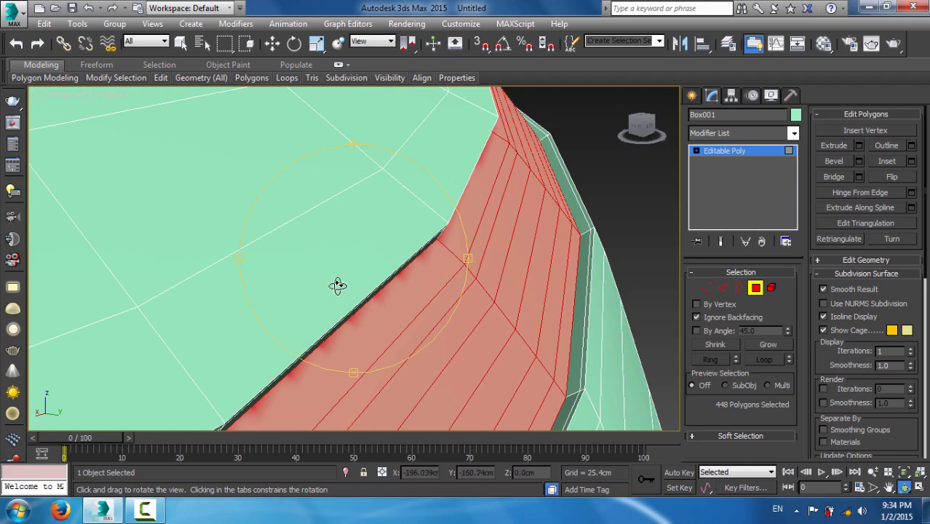
scroll(355, 274, "down", 4)
scroll(392, 297, "down", 3)
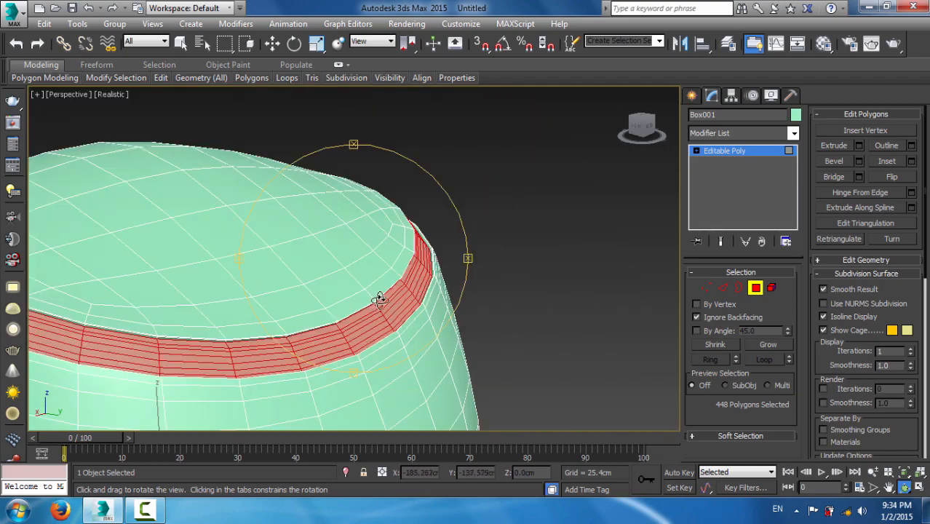
left_click_drag(378, 299, 357, 292)
Leave polygon editing and apply a Spherify modifier to the whole ball object
left_click(756, 289)
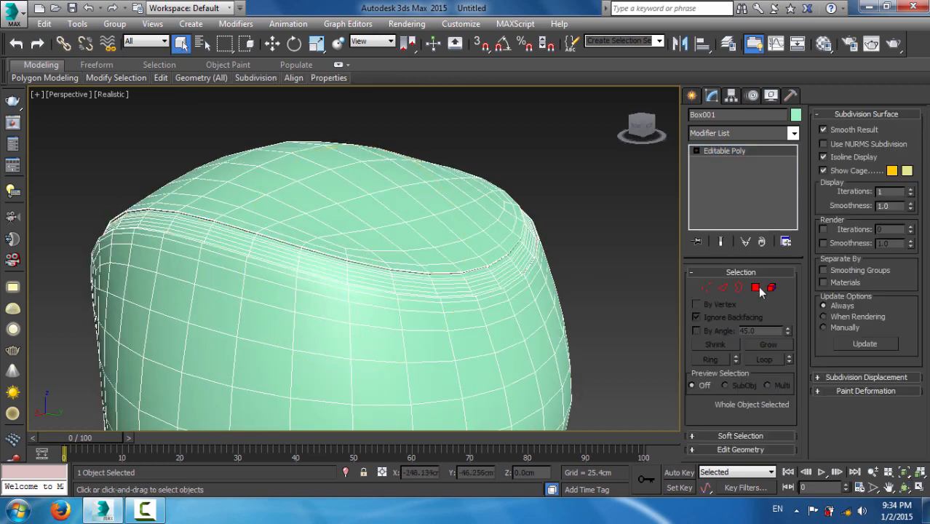
left_click(617, 252)
left_click(430, 258)
left_click(793, 133)
left_click_drag(793, 197, 813, 392)
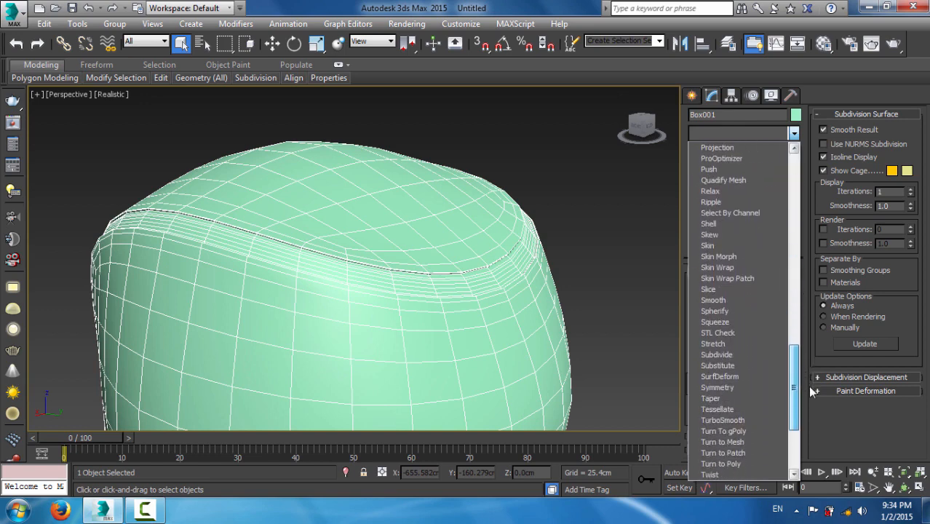
left_click(725, 311)
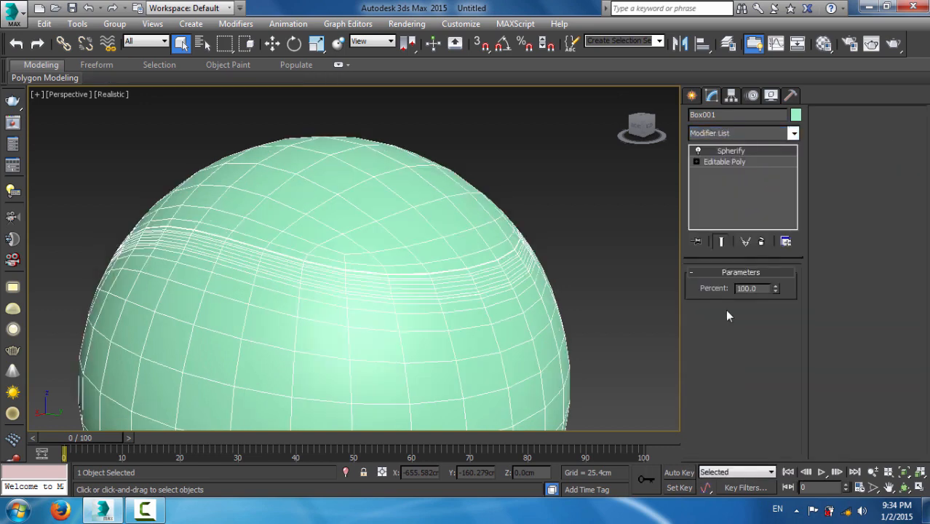
Deselect the ball, switch to the four-viewport layout, and examine its rounded shape and seam
left_click(583, 285)
scroll(502, 301, "down", 10)
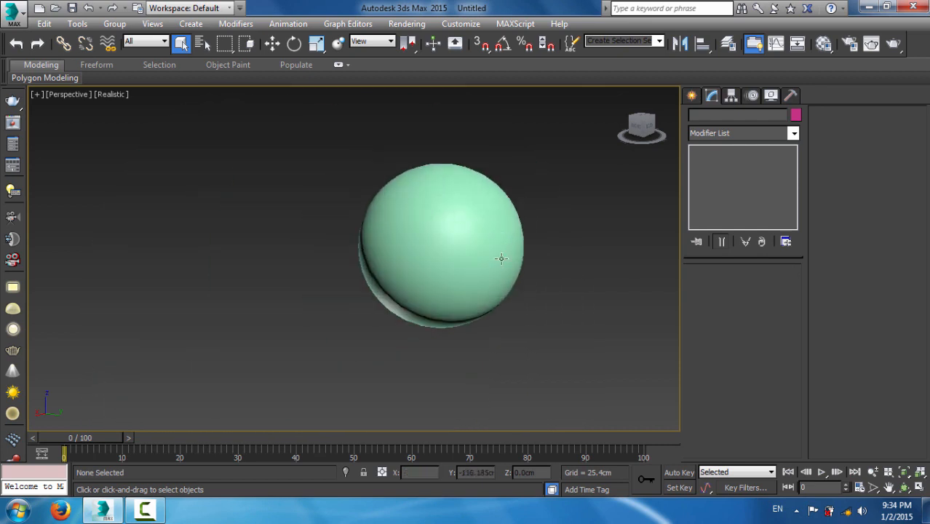
scroll(472, 318, "down", 3)
scroll(486, 294, "up", 10)
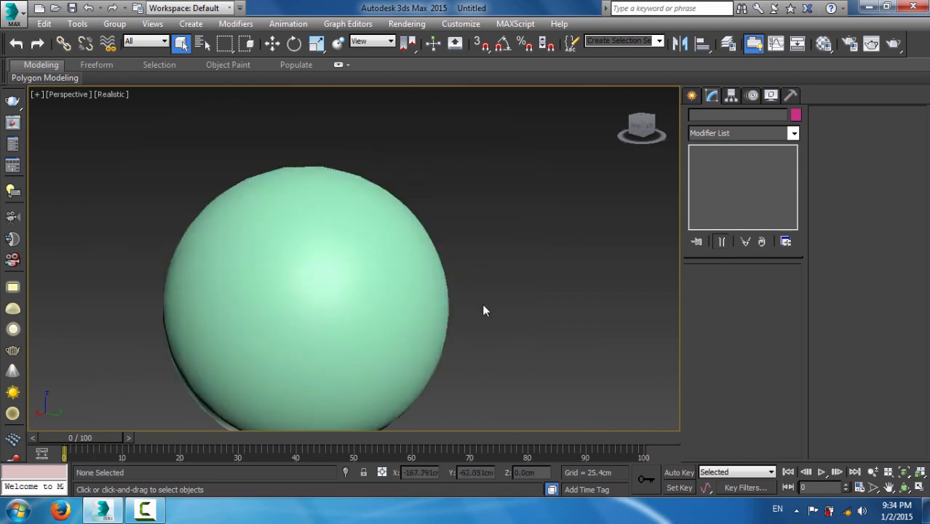
left_click(920, 487)
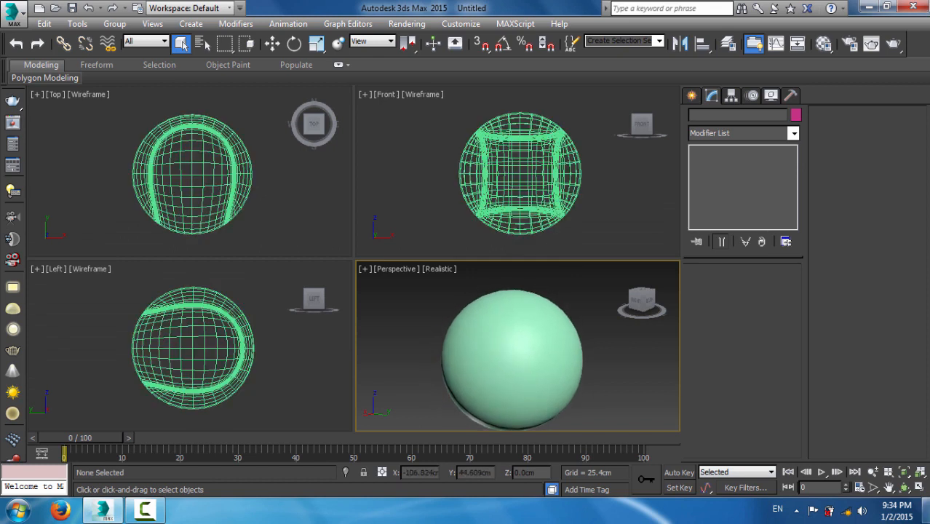
left_click(904, 487)
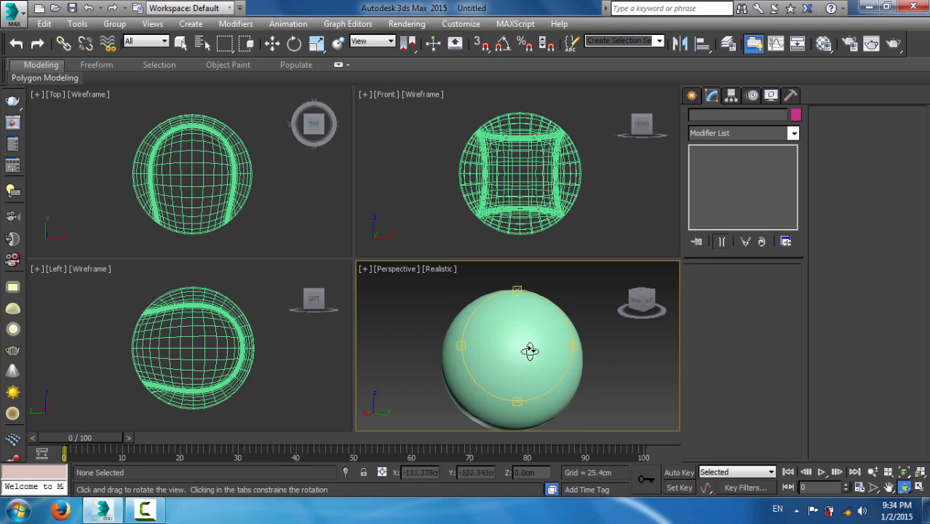
left_click_drag(529, 349, 544, 355)
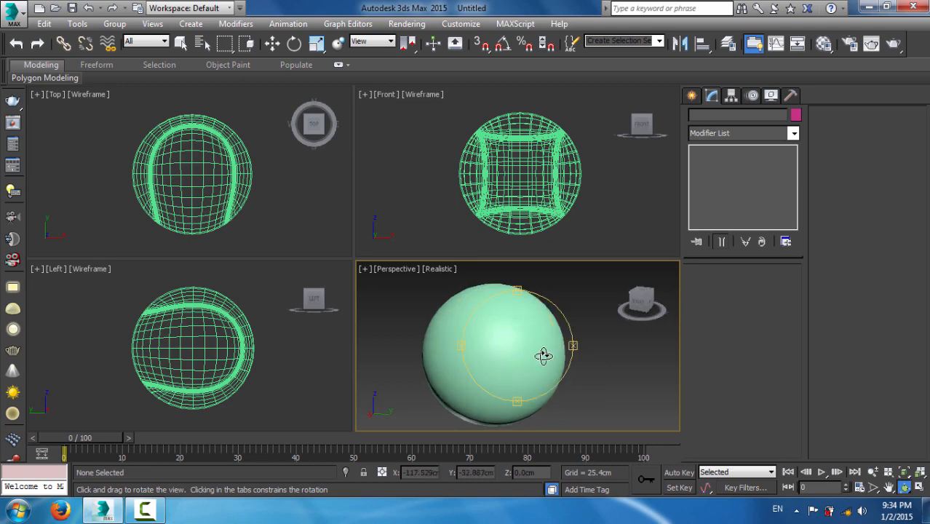
Set the first sample material's diffuse colour to a pale green with RGB values 155, 200, 150
key("m")
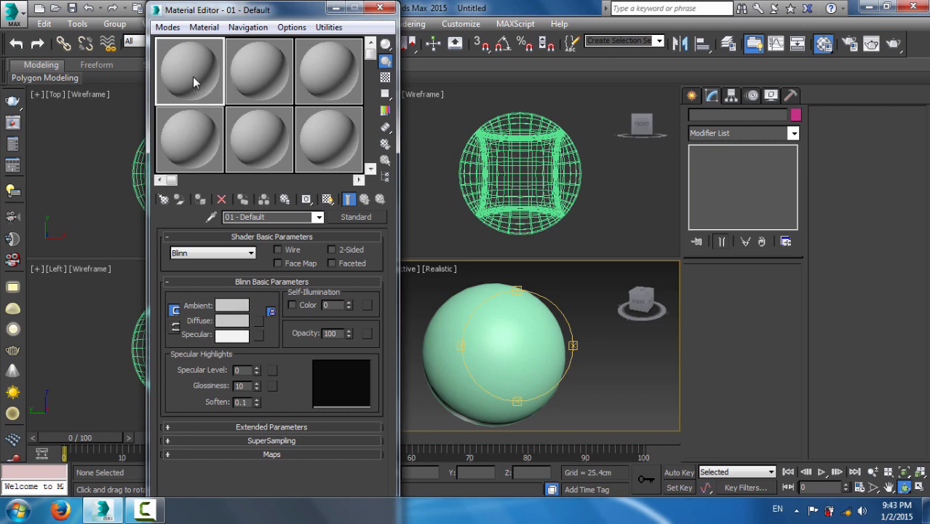
left_click(234, 323)
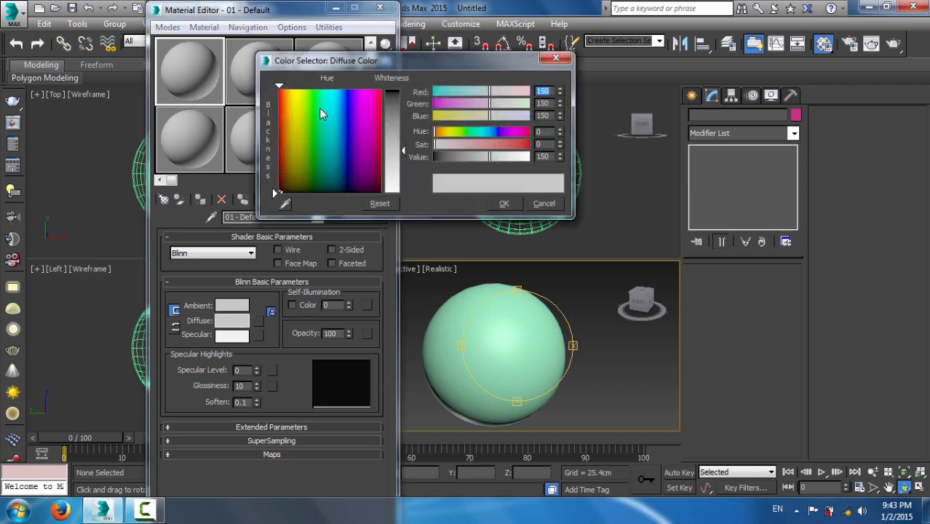
mouse_move(319, 109)
left_mouse_down()
mouse_move(311, 98)
mouse_move(311, 123)
left_mouse_up()
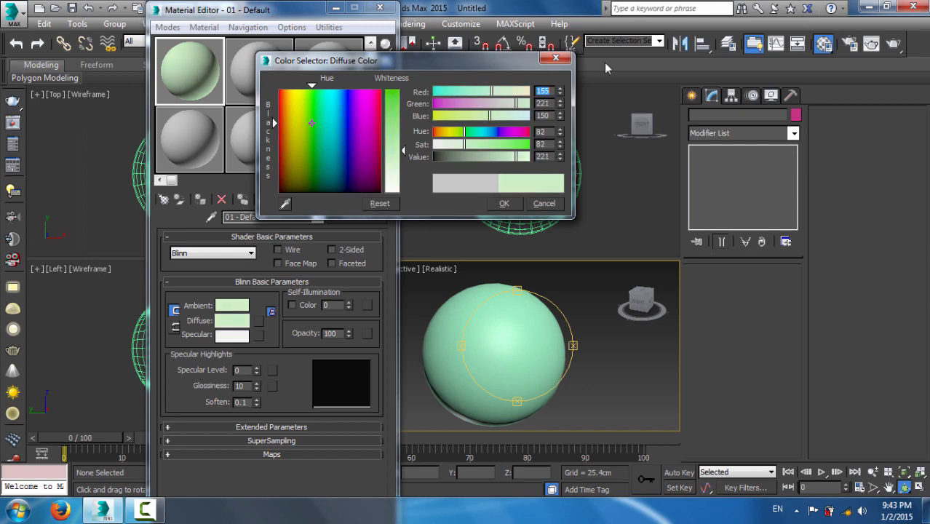
left_click(544, 104)
type("200")
key("Tab")
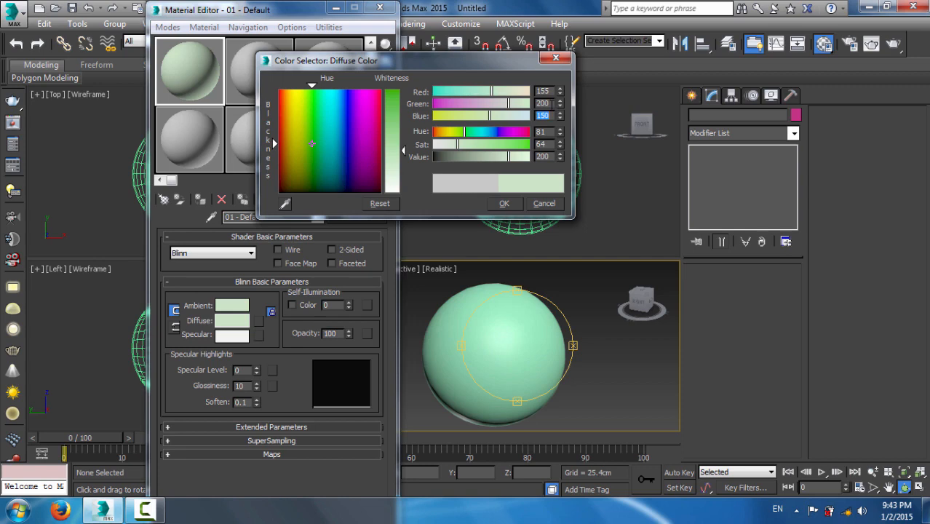
left_click(503, 203)
Set the second sample material's diffuse colour to pure white
left_click(237, 85)
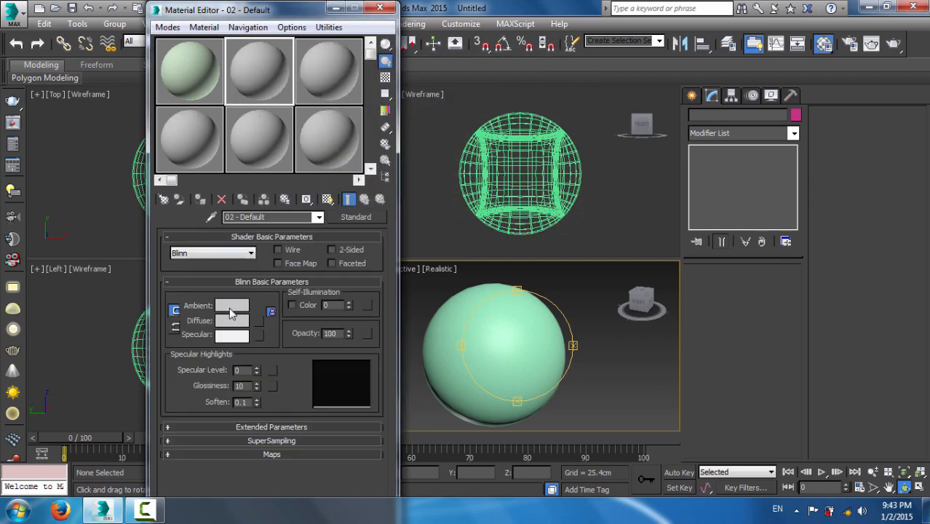
left_click(232, 320)
left_click_drag(392, 91, 399, 196)
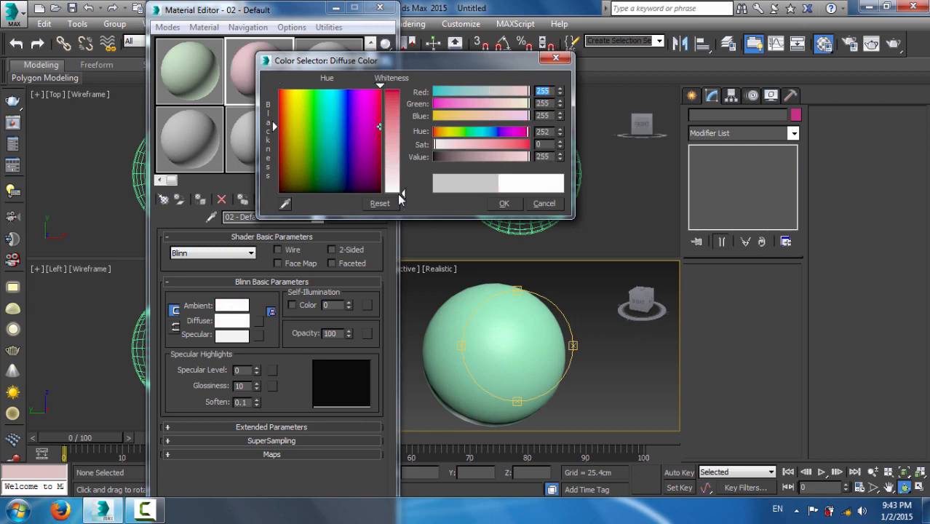
left_click(503, 204)
Add a Noise map to the green material's Bump channel with an amount of 100 and the Fractal noise type
left_click(204, 87)
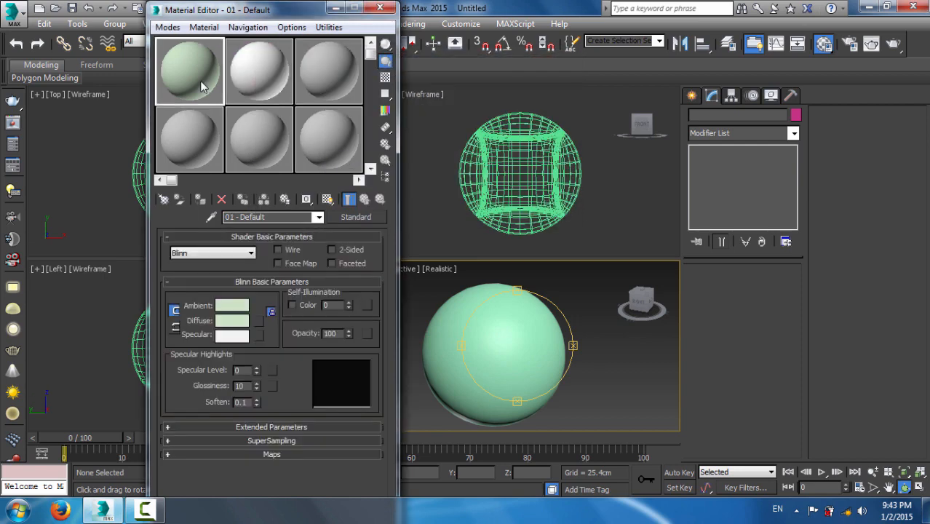
left_click(262, 455)
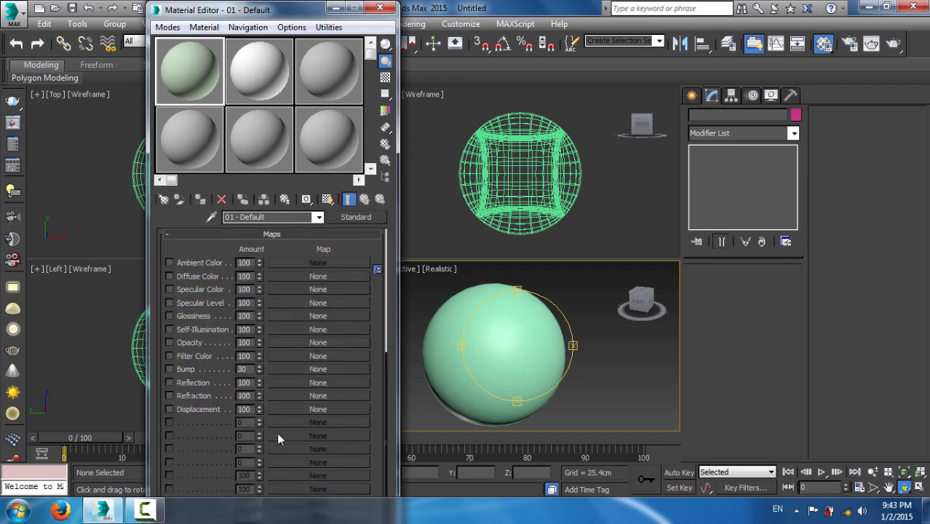
left_click(169, 369)
type("100")
key("Tab")
left_click(304, 369)
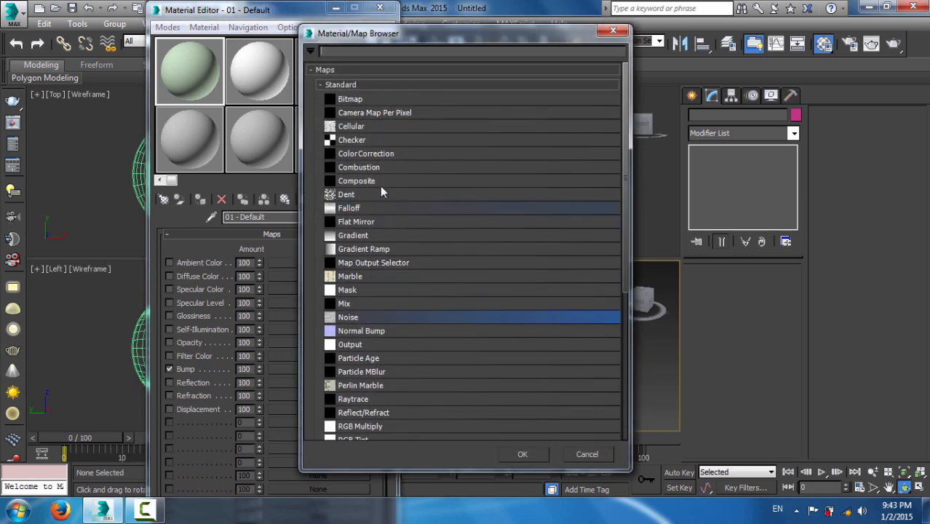
double_click(350, 318)
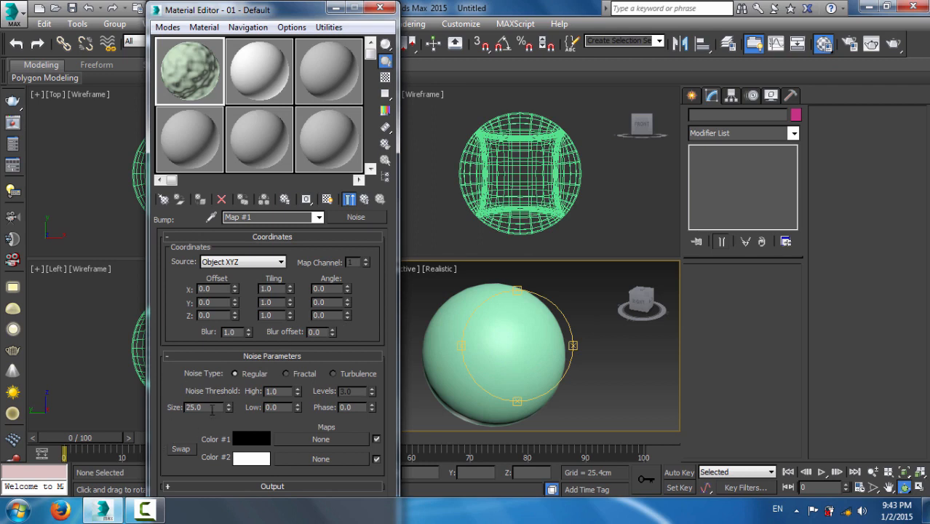
left_click(297, 373)
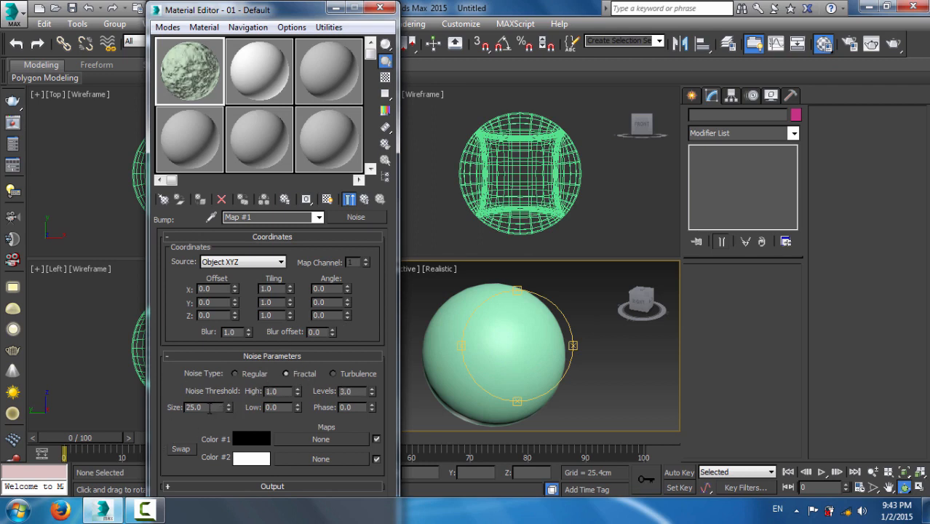
Set the size of the green material's Noise map to 0.1
left_click_drag(209, 409, 154, 413)
type("0.1")
key("Return")
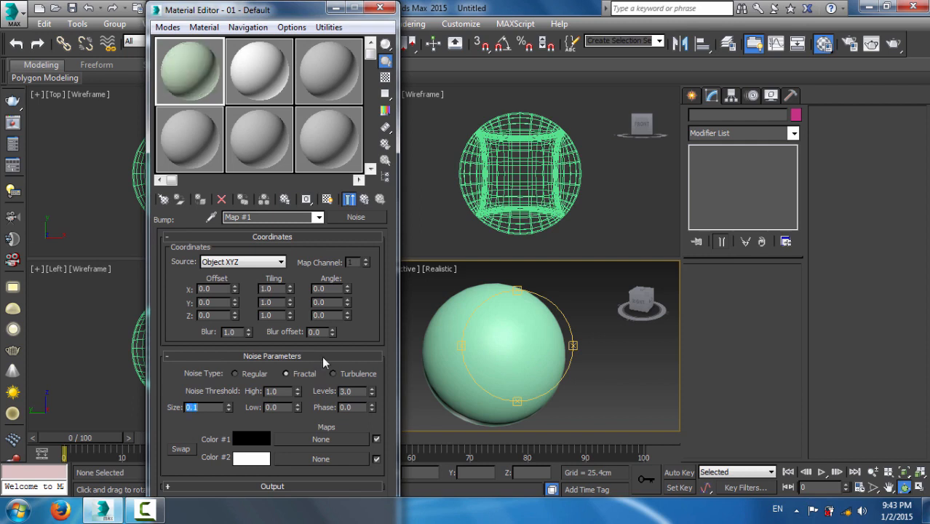
Add a Fractal Noise map of size 0.1 to the white material's Bump channel with an amount of 100
left_click(259, 69)
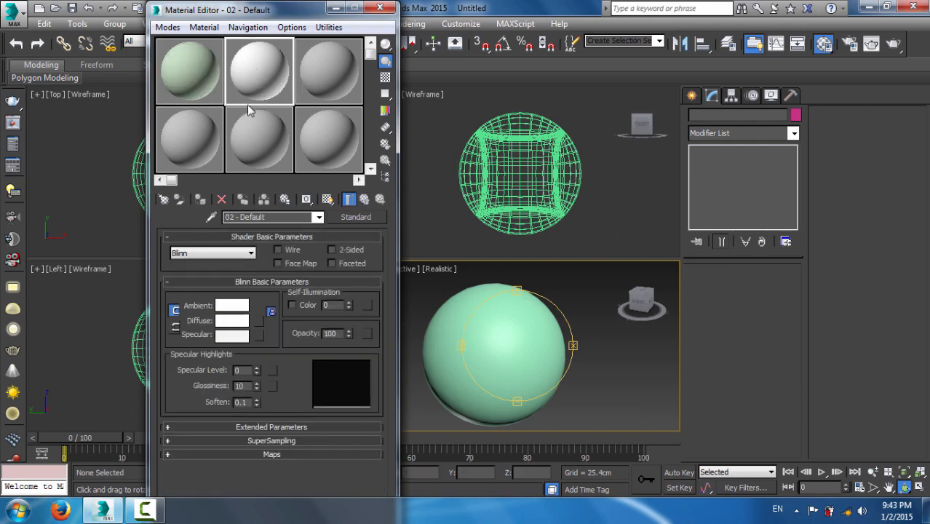
left_click(273, 454)
left_click(167, 368)
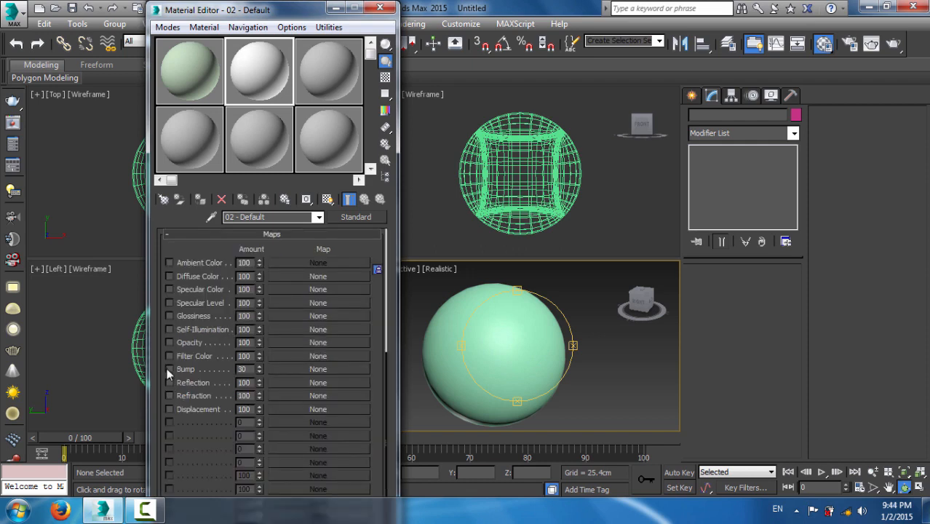
left_click(251, 371)
left_click(327, 371)
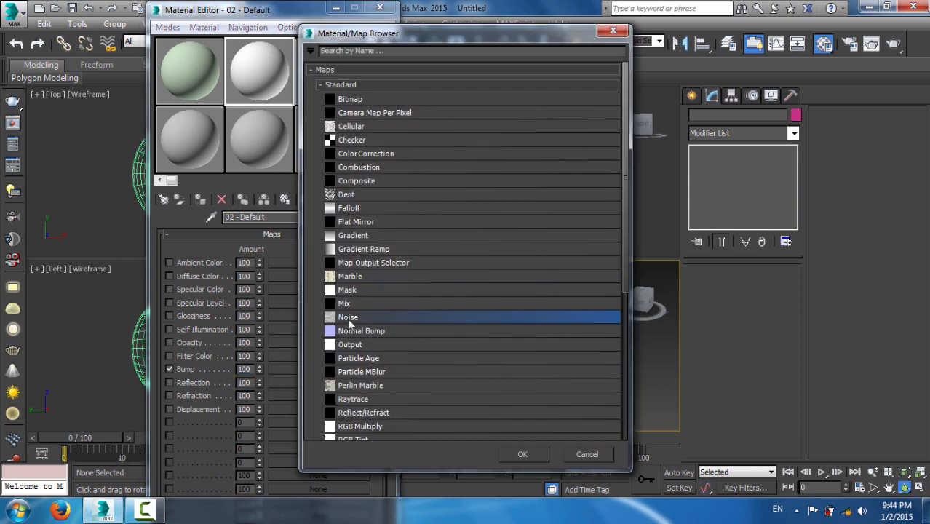
double_click(347, 318)
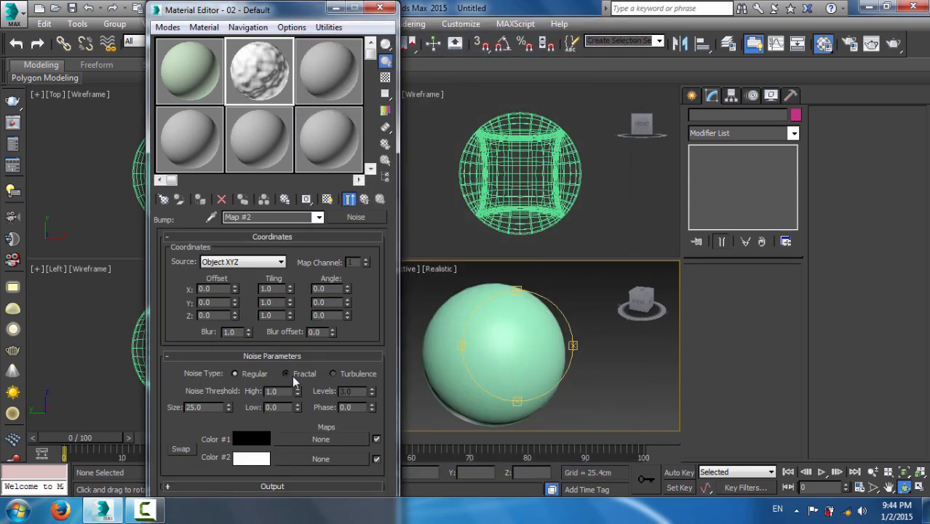
left_click(286, 374)
left_click_drag(207, 407, 110, 408)
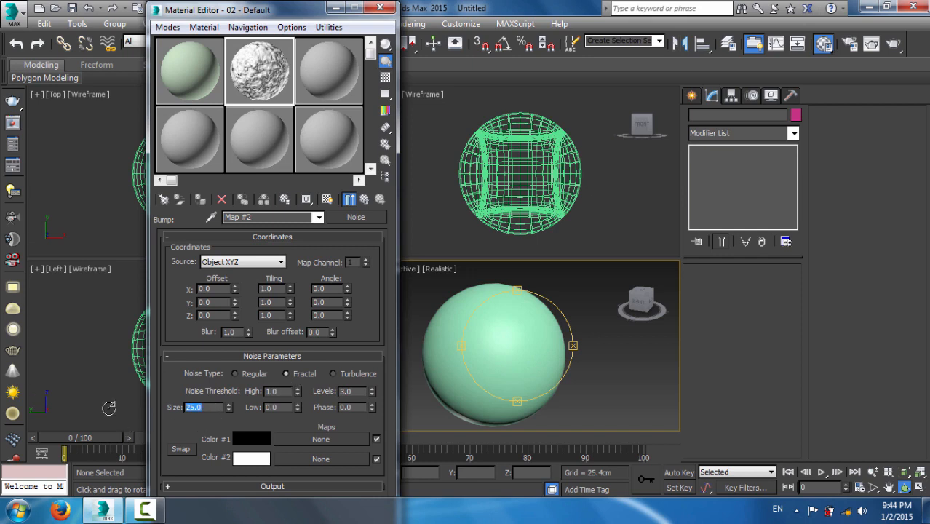
type("0.1")
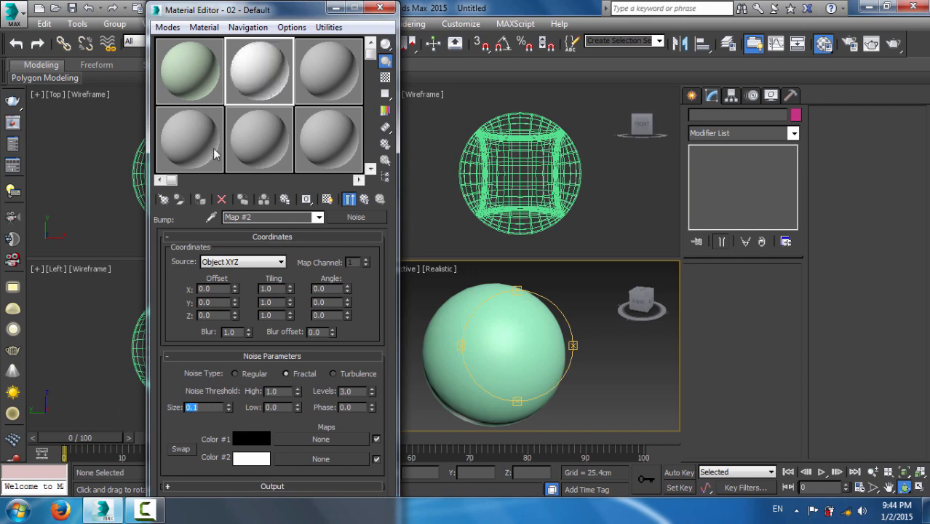
Assign the green material to the whole ball, then render the perspective view and dismiss the rendered image
left_click(204, 83)
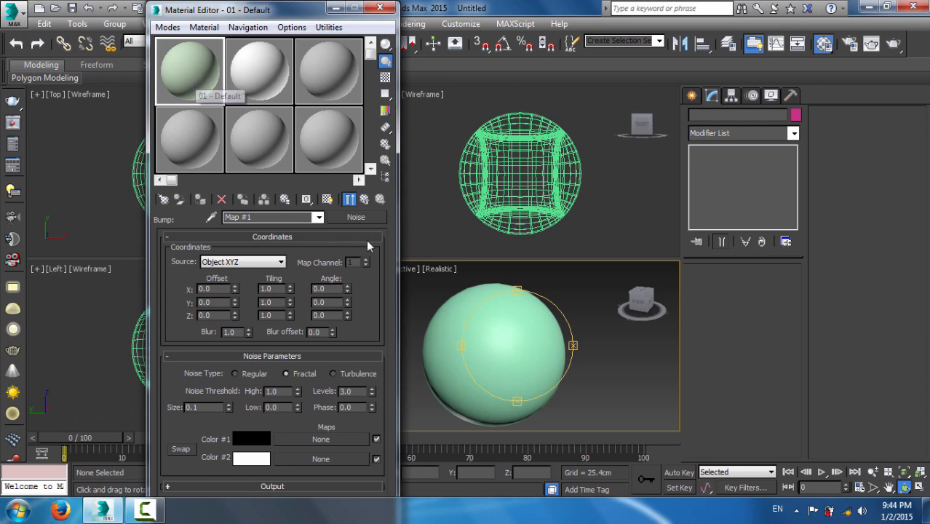
left_click(364, 199)
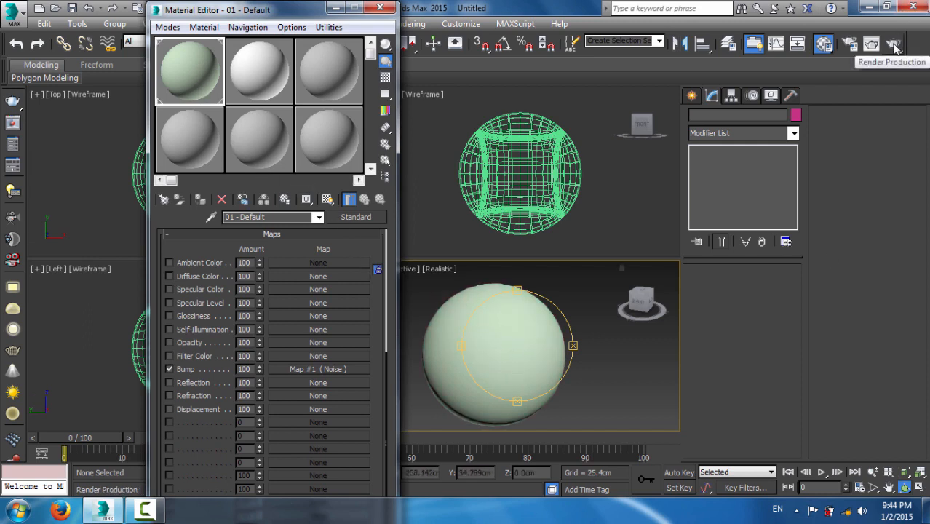
left_click(894, 44)
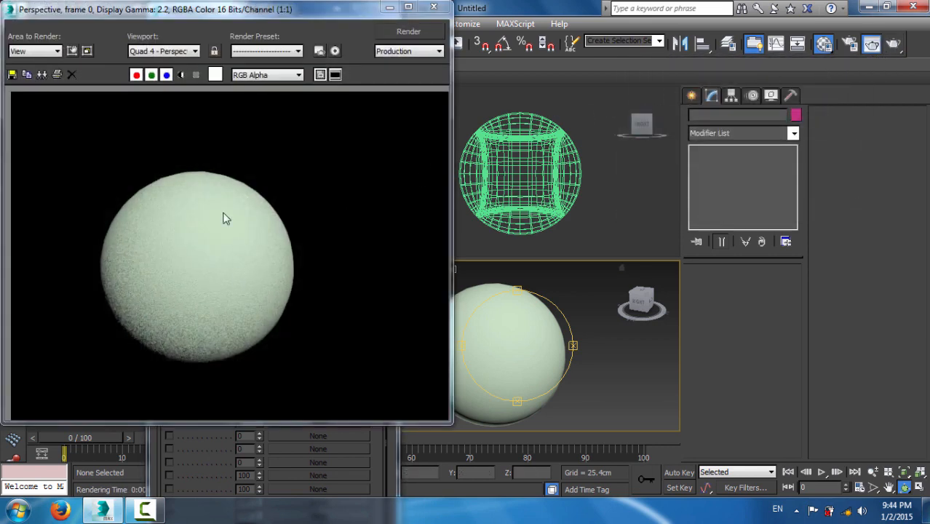
left_click(450, 19)
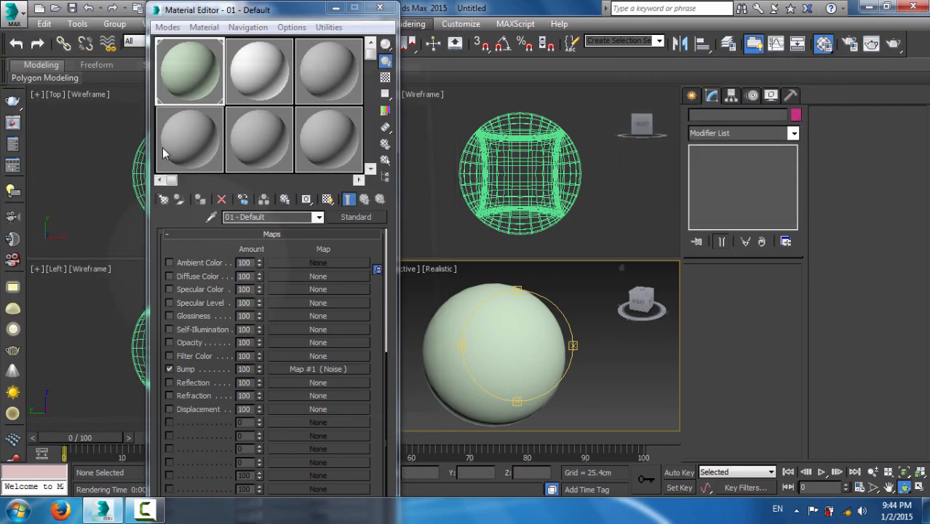
Assign the white material to the seam polygons of the ball's Editable Poly and return to the Spherify modifier
left_click(513, 198)
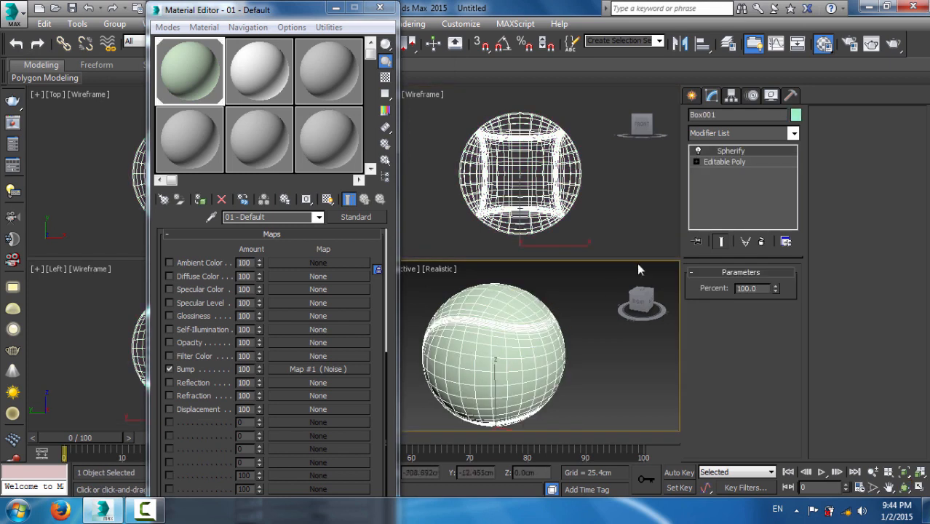
left_click(697, 161)
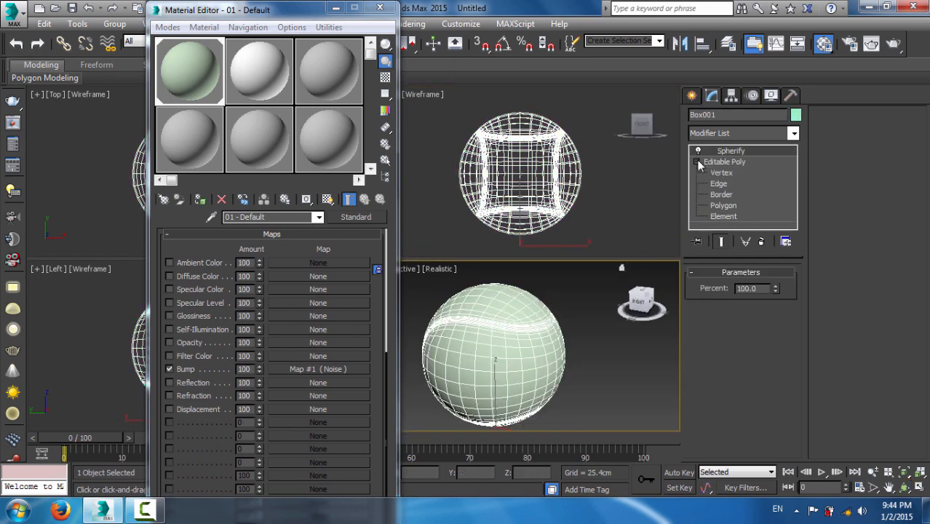
left_click(722, 206)
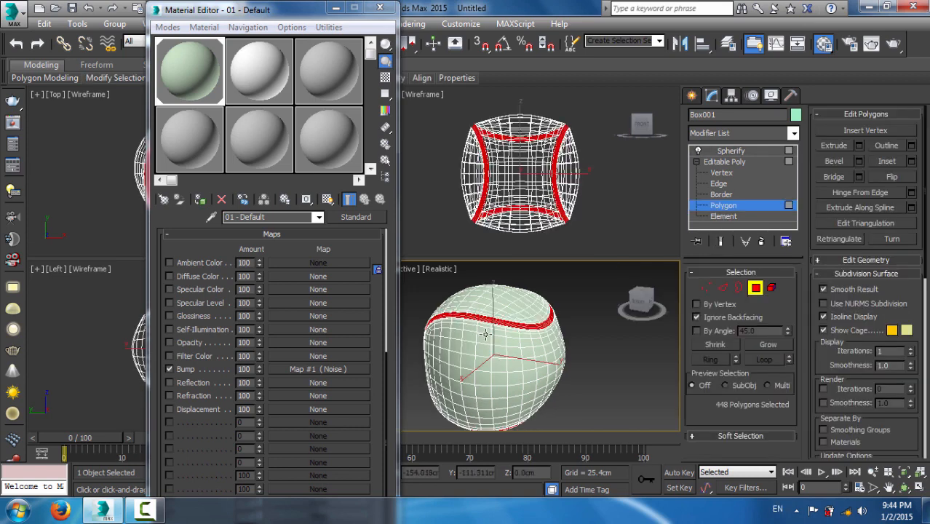
middle_click_drag(483, 334, 493, 337)
scroll(543, 305, "up", 5)
middle_click_drag(446, 406, 492, 306)
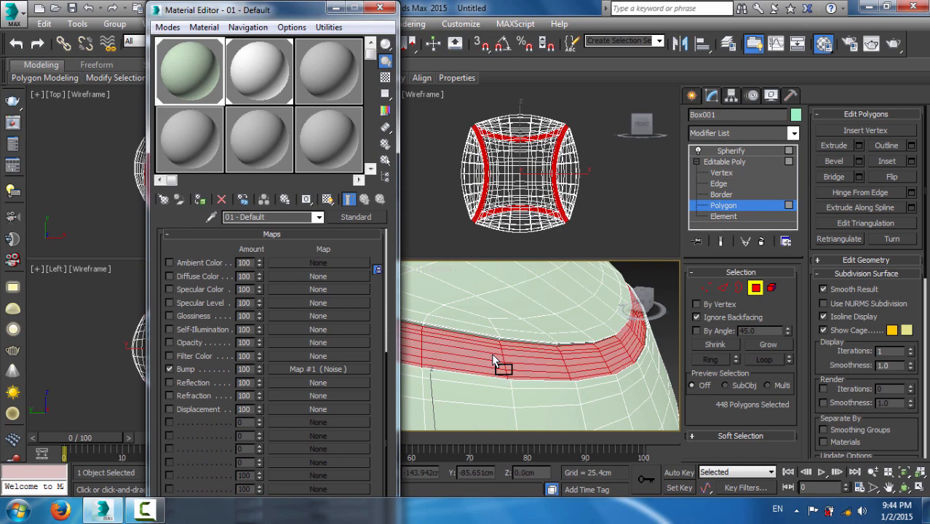
left_click(756, 287)
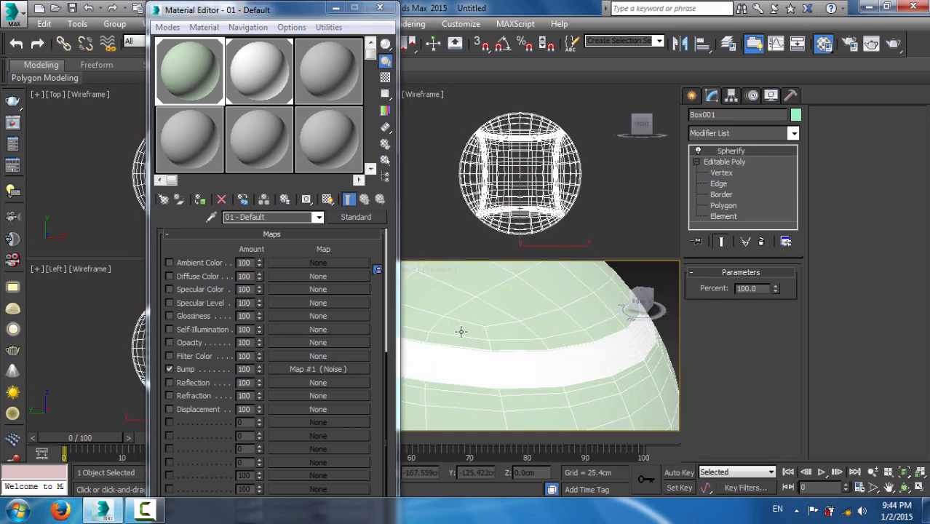
scroll(556, 321, "down", 5)
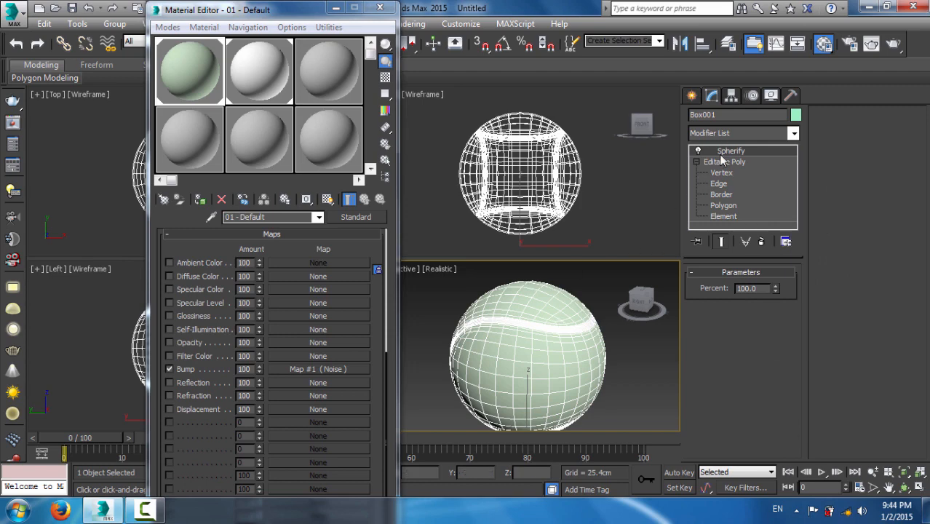
Frame the whole ball in the perspective view, render it with both materials and dismiss the rendered image
left_click(697, 163)
scroll(608, 386, "up", 4)
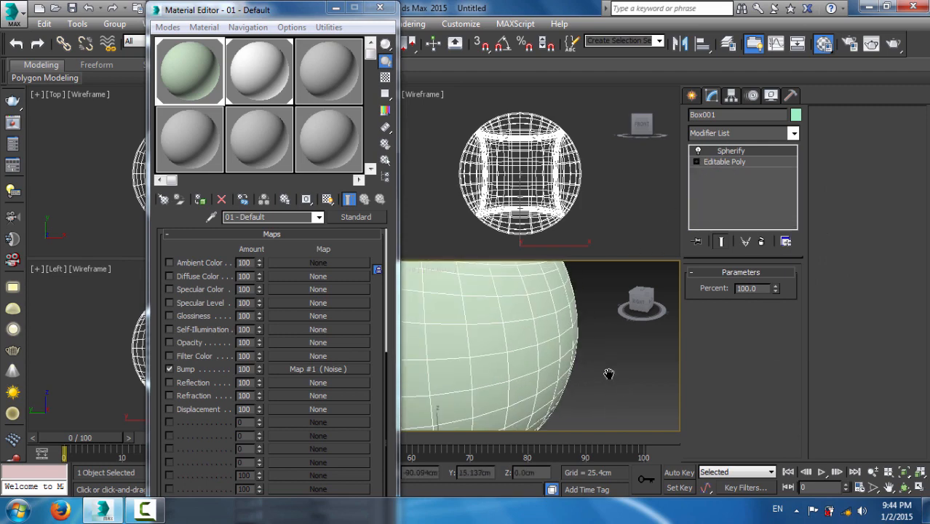
scroll(637, 379, "down", 5)
middle_click_drag(592, 266, 550, 303)
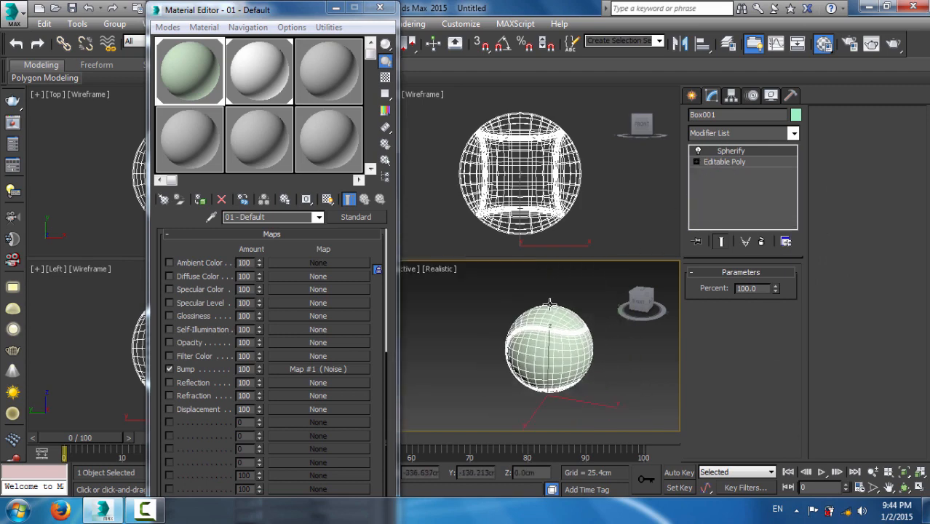
scroll(549, 305, "up", 3)
middle_click_drag(553, 359, 528, 335)
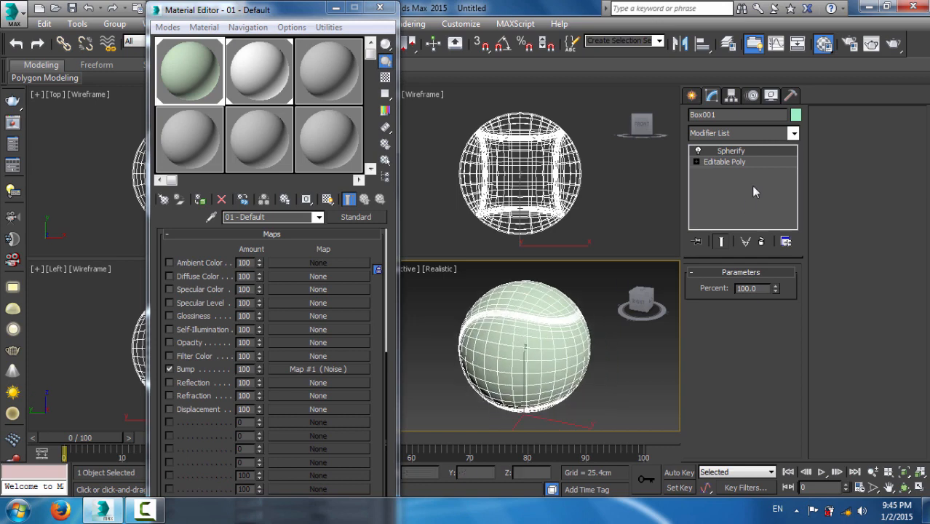
left_click(896, 44)
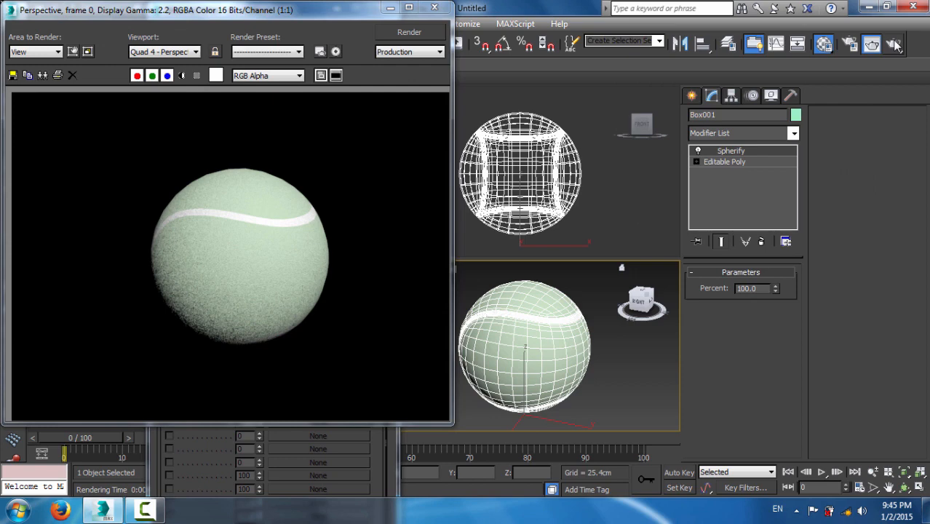
left_click(435, 10)
Change the green material's diffuse colour to a more saturated green with RGB values 95, 189, 82
key("m")
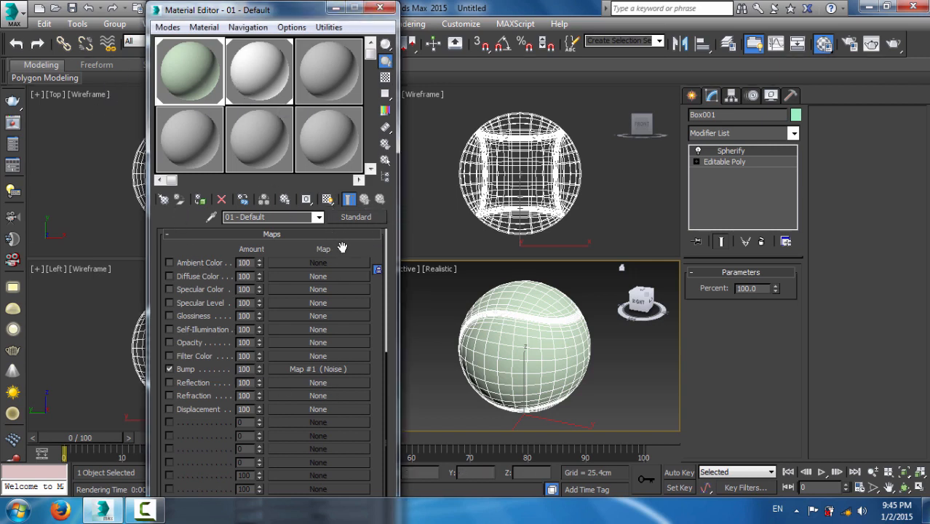
left_click_drag(342, 248, 333, 521)
left_click(240, 321)
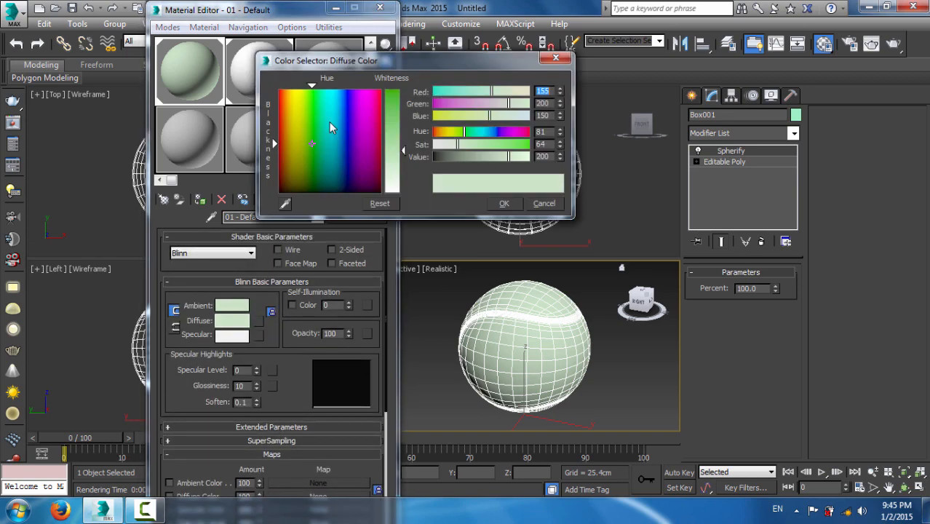
left_click(330, 110)
left_click_drag(312, 119, 310, 129)
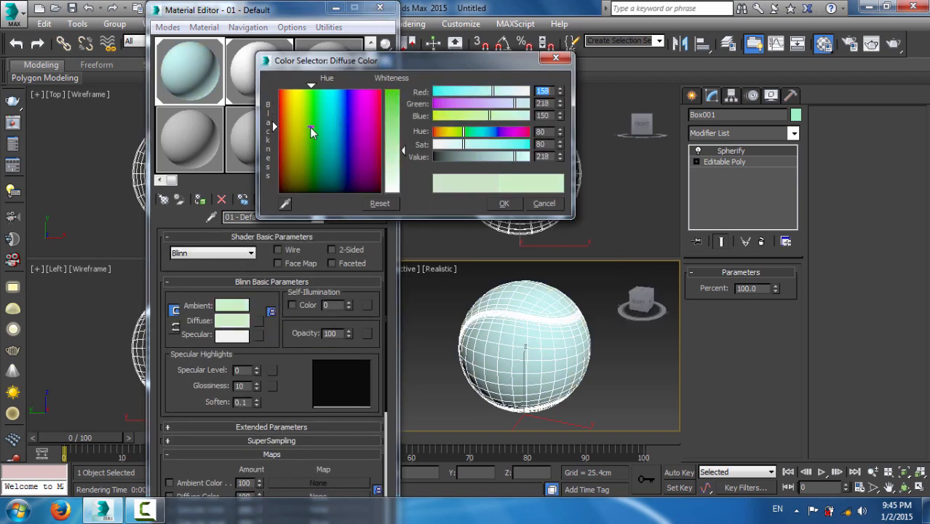
left_click_drag(394, 115, 399, 124)
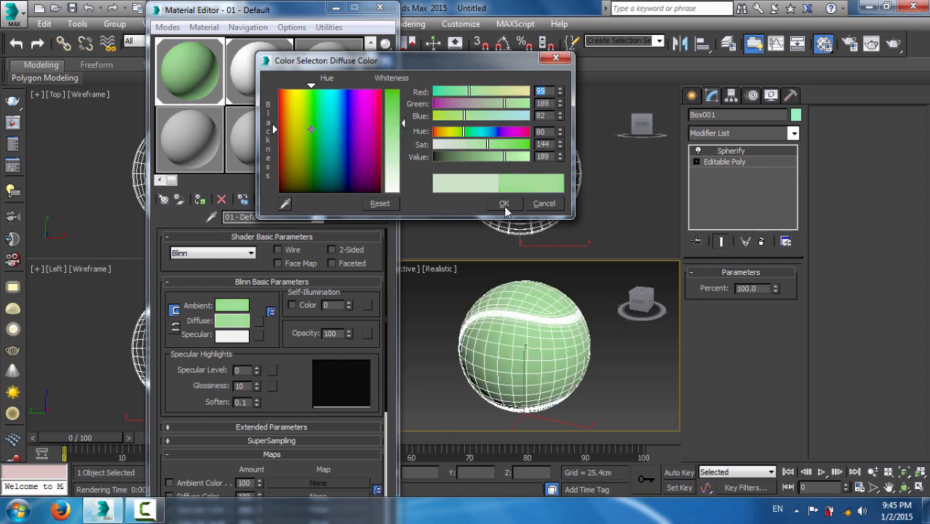
left_click(504, 204)
Render the perspective view to check the new green, then dismiss the rendered image and the Material Editor
left_click(893, 44)
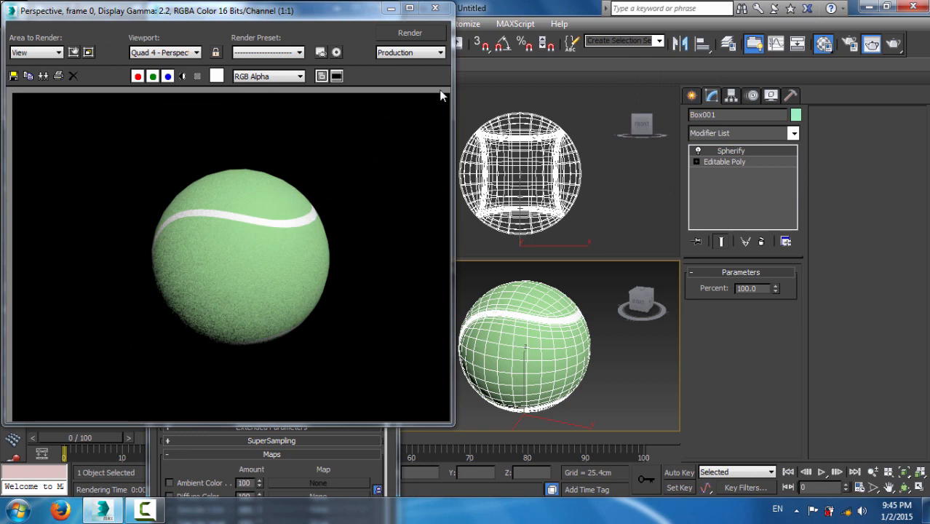
left_click(435, 8)
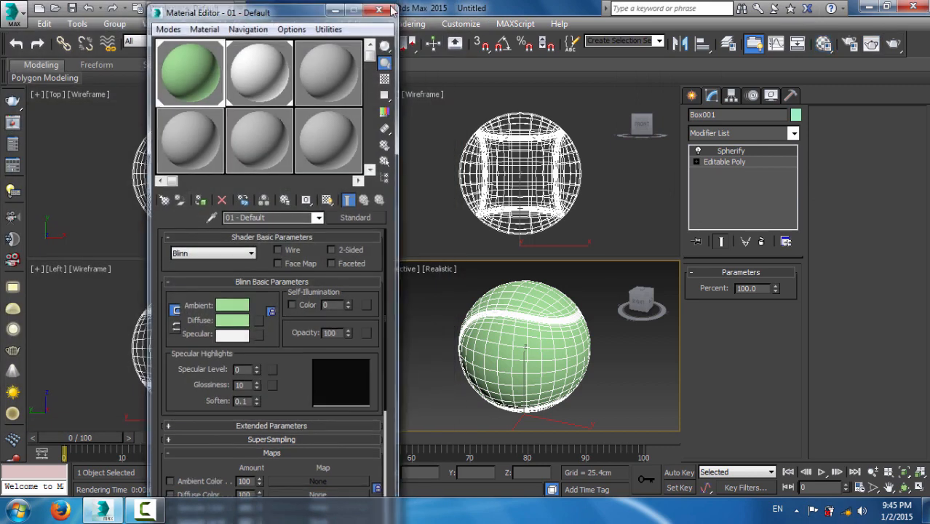
left_click(383, 9)
Return to the seam polygons at the Editable Poly level and extrude them inward with the preset height
left_click(458, 325)
left_click(550, 297)
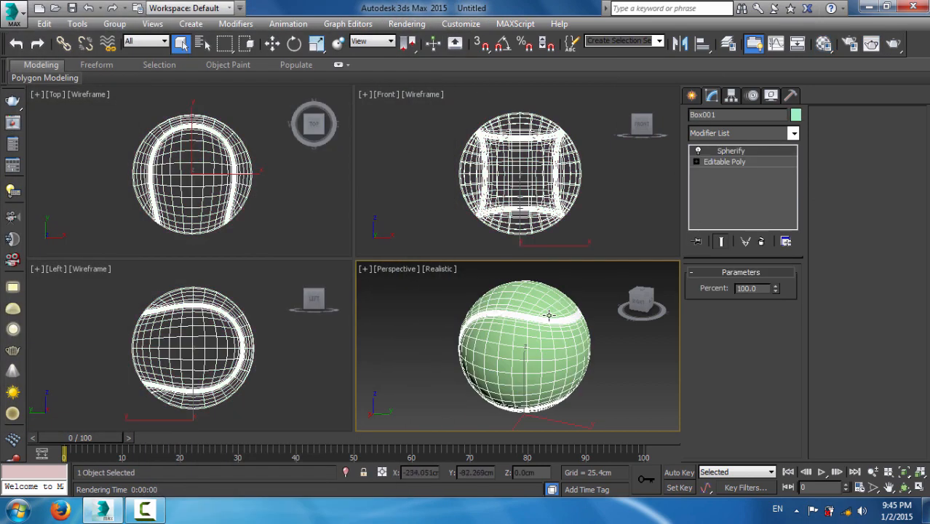
left_click(720, 162)
left_click(755, 288)
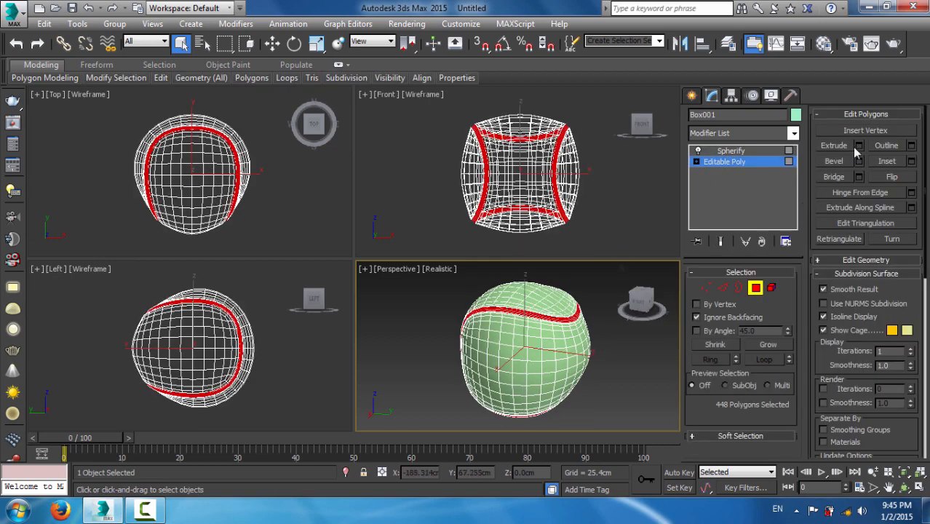
left_click(859, 146)
left_click(525, 394)
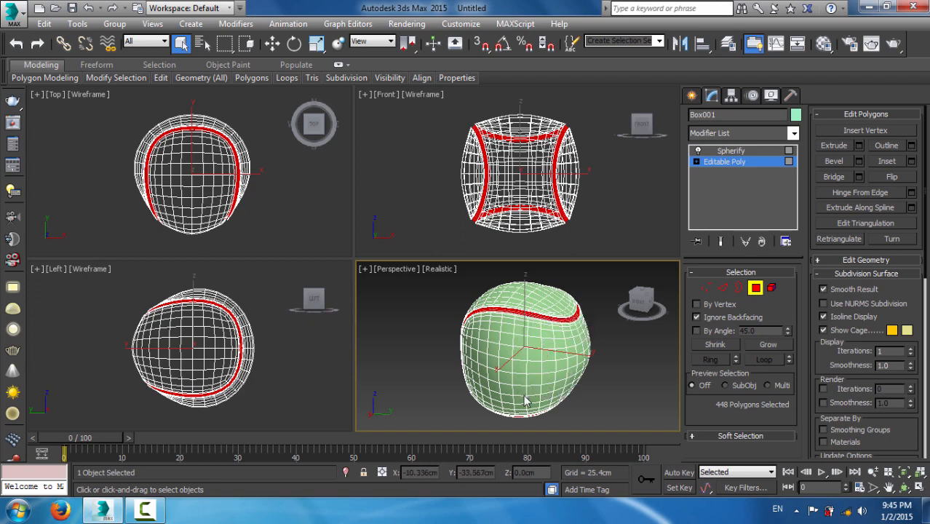
Extrude the seam polygons once more by -0.3 cm to deepen the groove
middle_click_drag(534, 380, 575, 308)
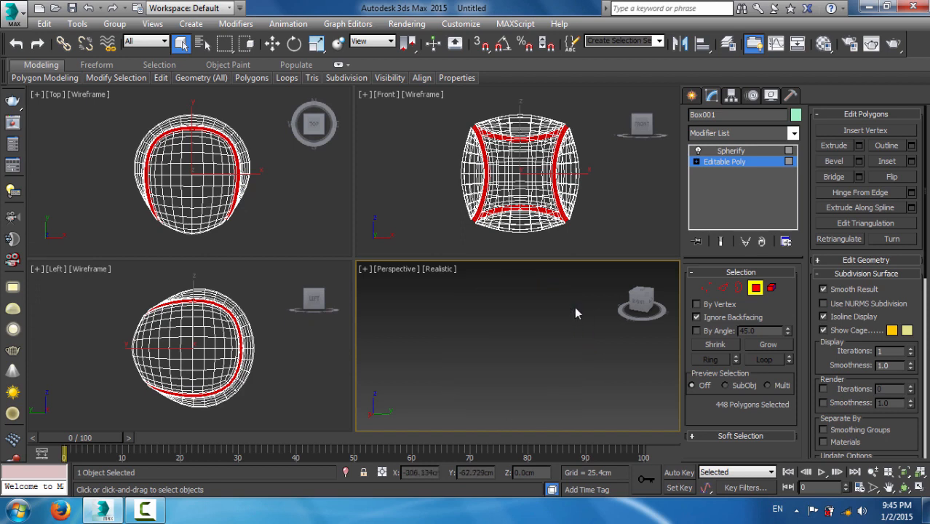
scroll(574, 327, "up", 5)
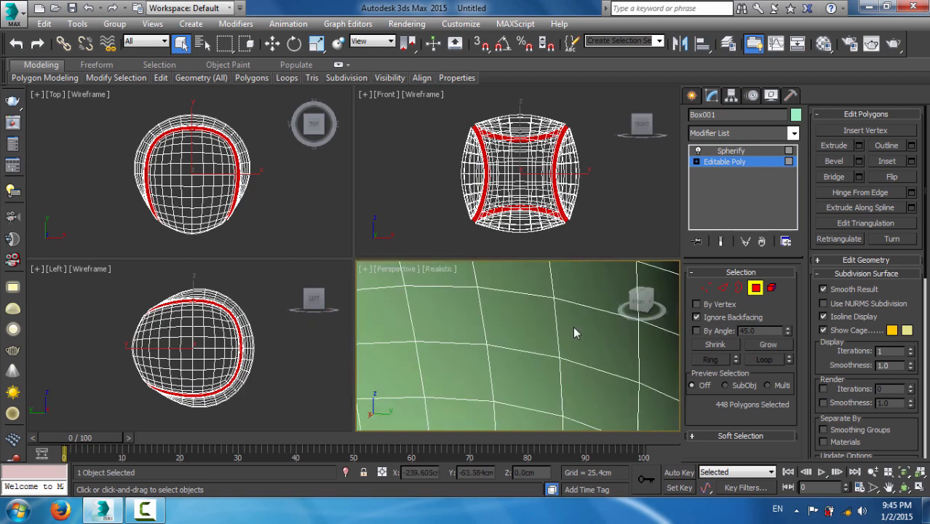
scroll(573, 329, "down", 2)
middle_click_drag(574, 329, 532, 294)
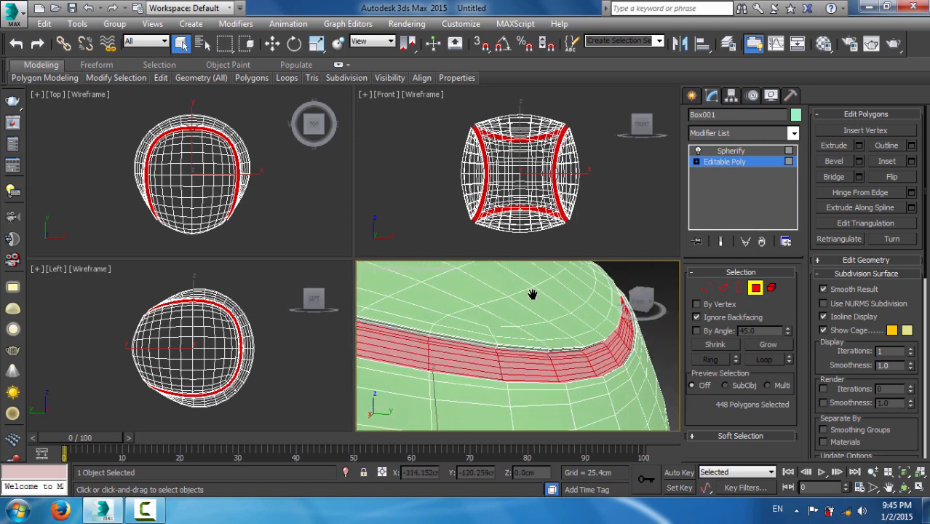
left_click(859, 146)
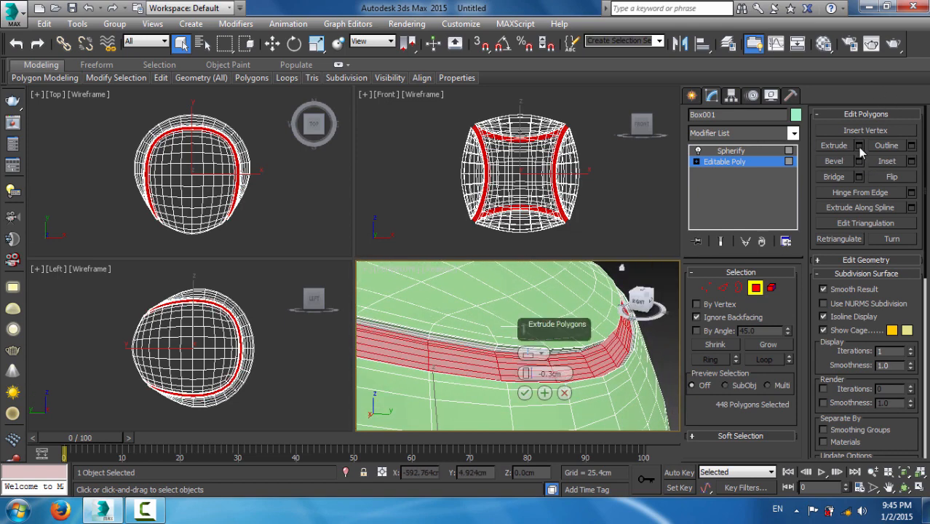
left_click(524, 393)
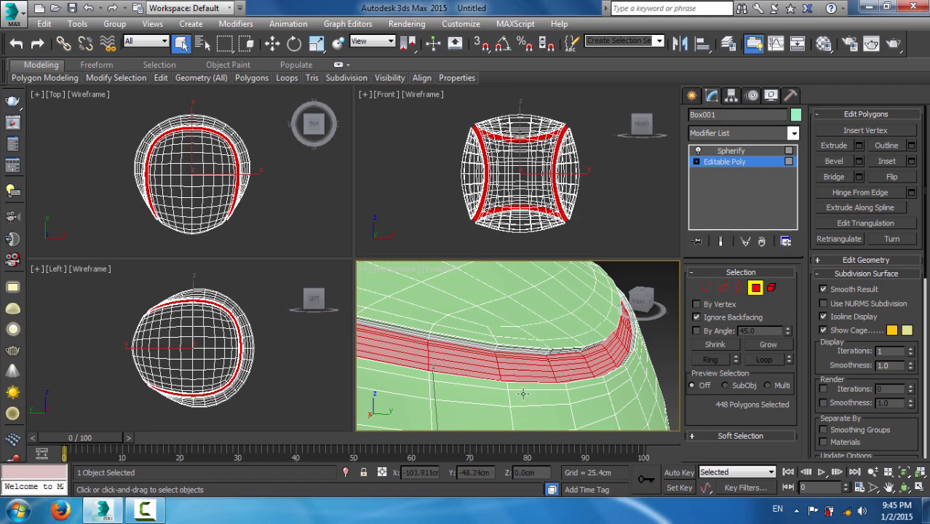
Leave polygon editing for the Spherify level, render the perspective view to check the deepened seam, and dismiss the render
left_click(755, 288)
left_click(724, 151)
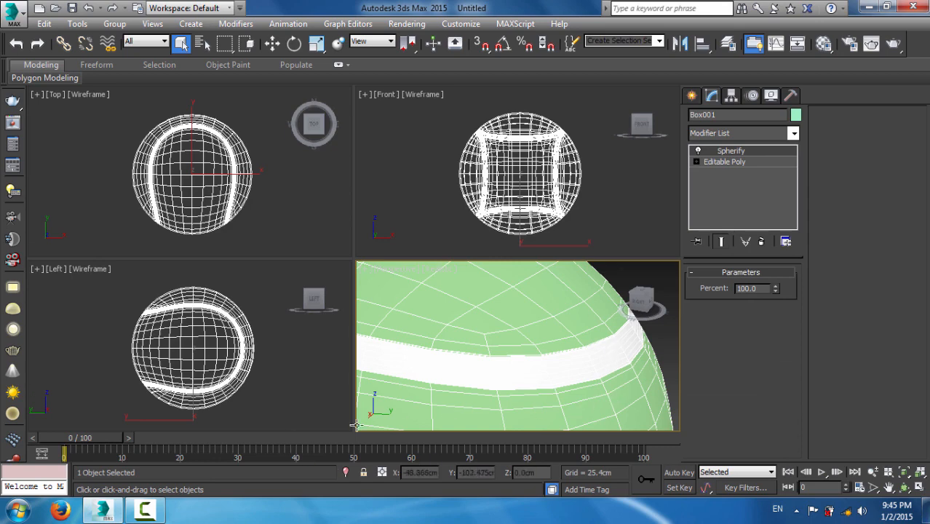
left_click(891, 45)
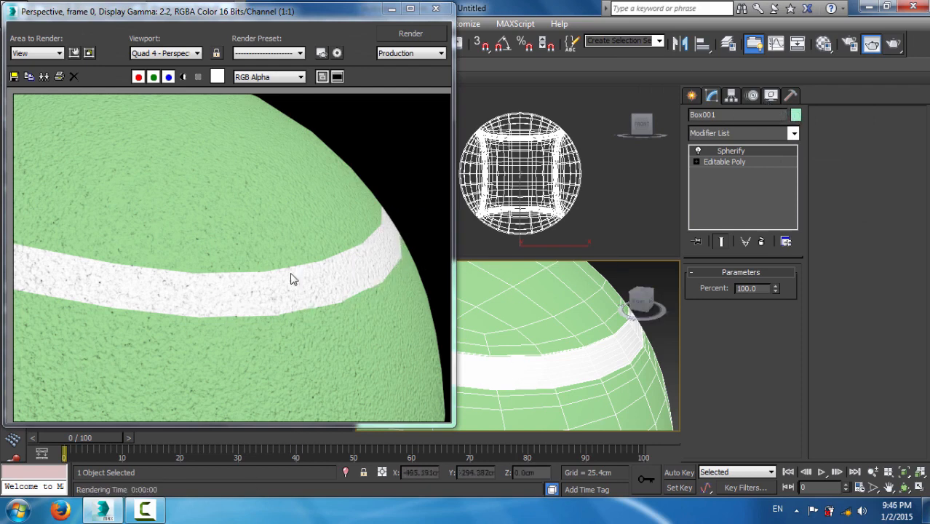
left_click(436, 8)
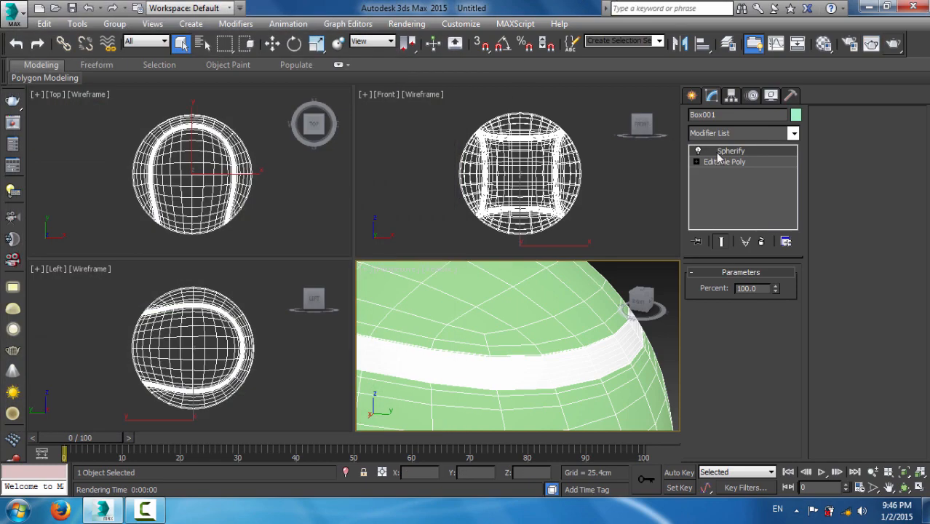
right_click(728, 151)
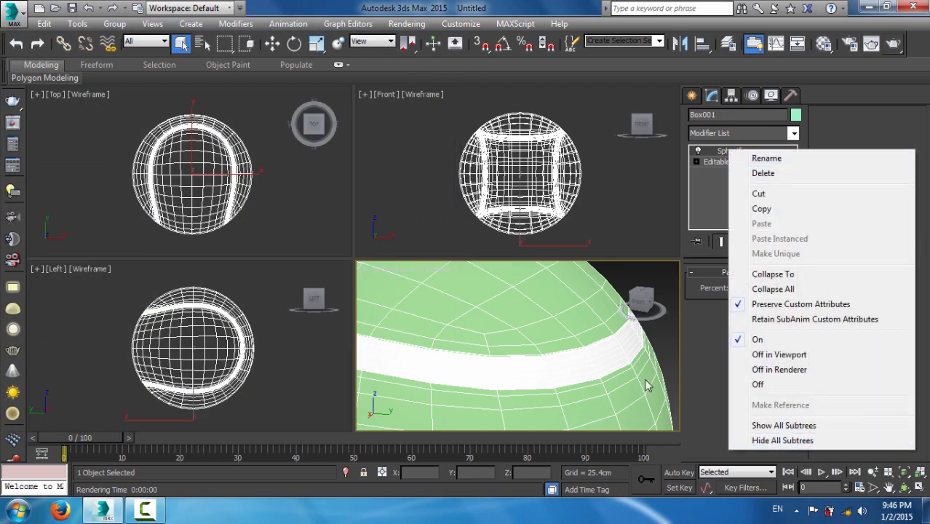
left_click(668, 330)
left_click(629, 306)
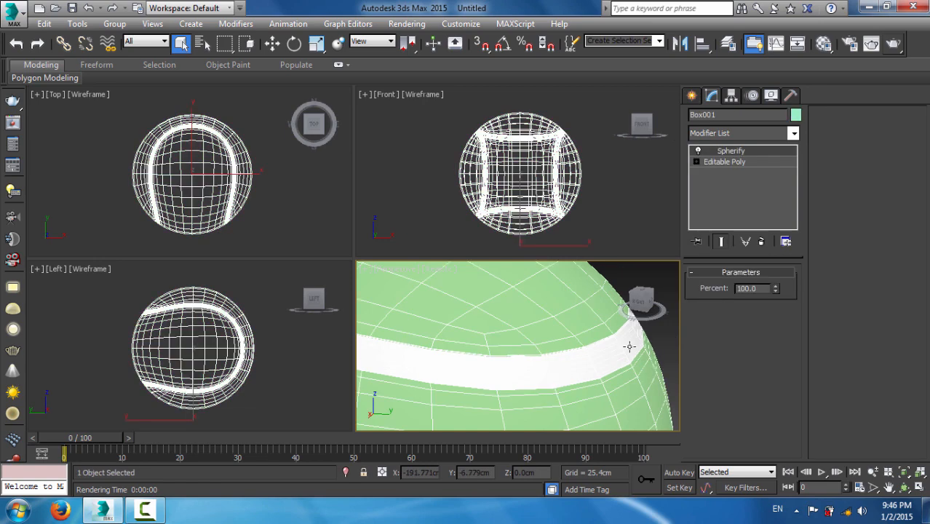
right_click(629, 305)
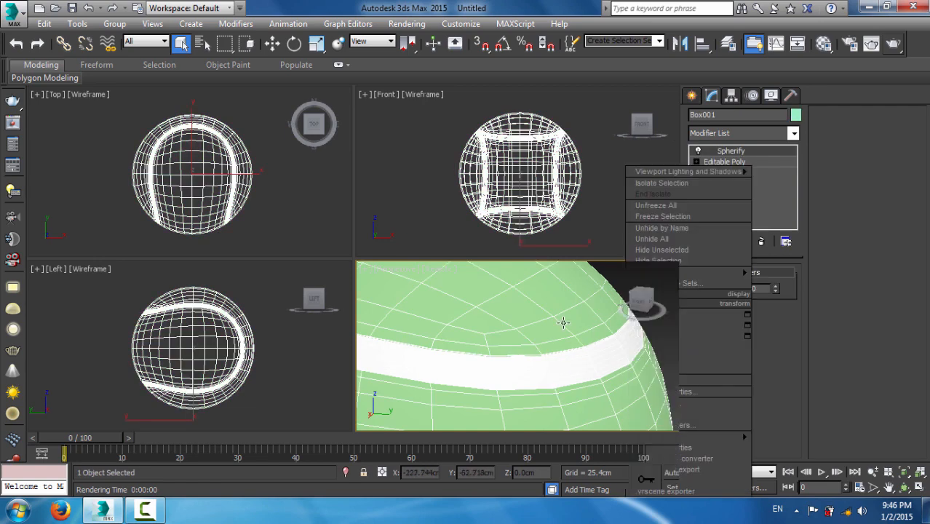
Change the ball's object colour to black and check its wireframe by deselecting and reselecting the ball
left_click(795, 116)
left_click(570, 284)
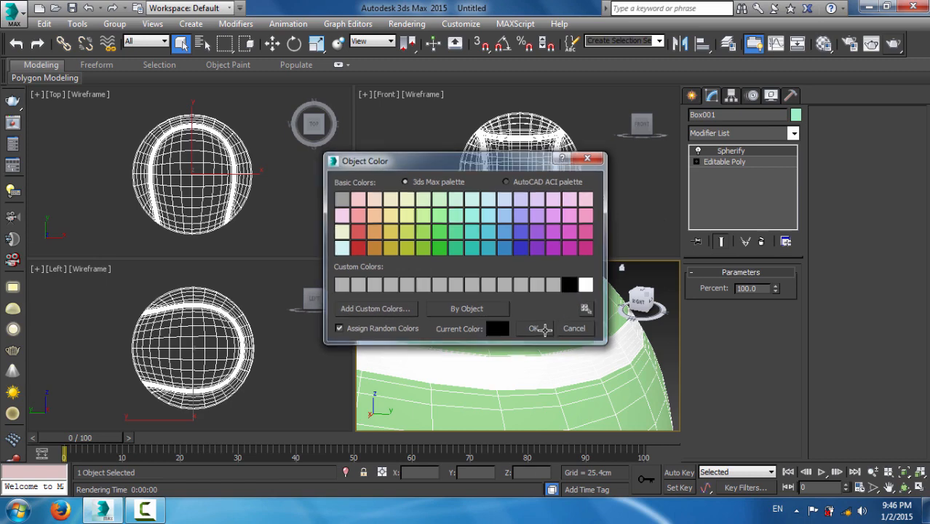
left_click(534, 329)
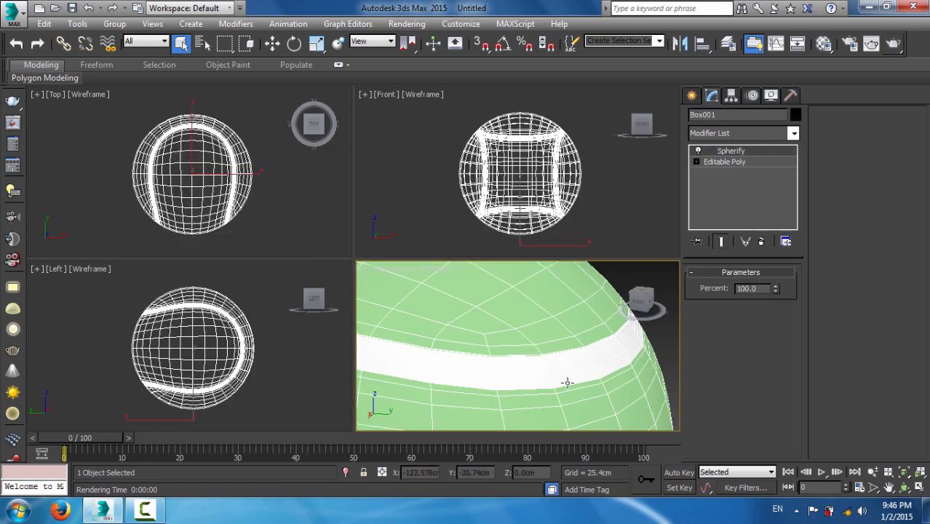
middle_click_drag(566, 382, 540, 354)
left_click(655, 347)
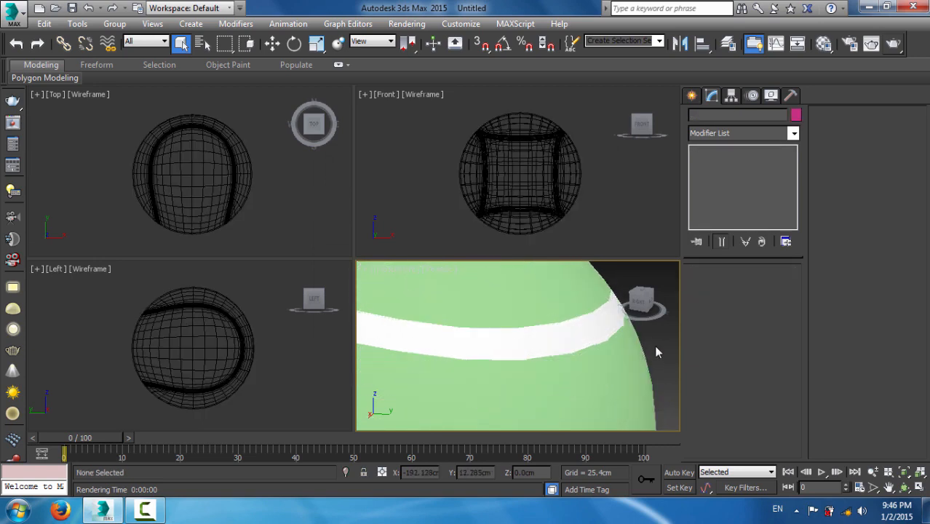
left_click(530, 340)
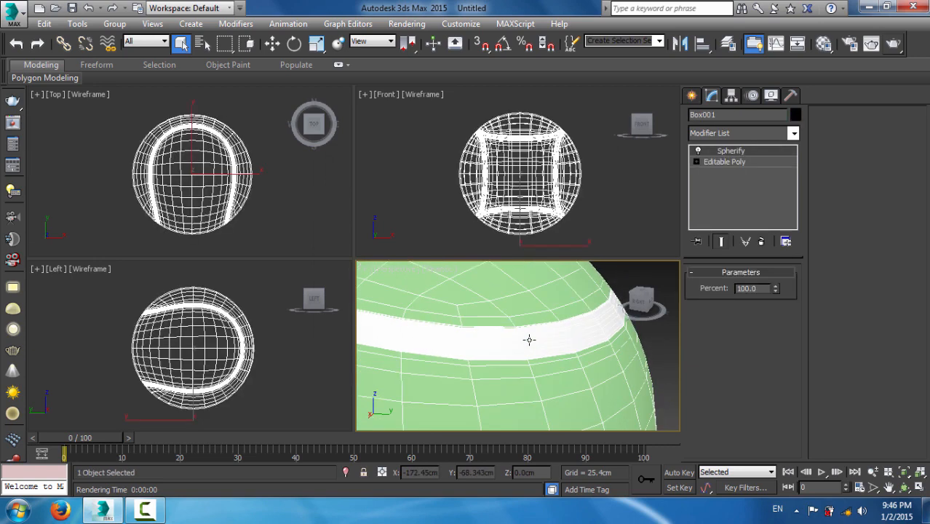
Inspect the ball's mesh in wireframe display in the perspective view, then restore the shaded display
key("F3")
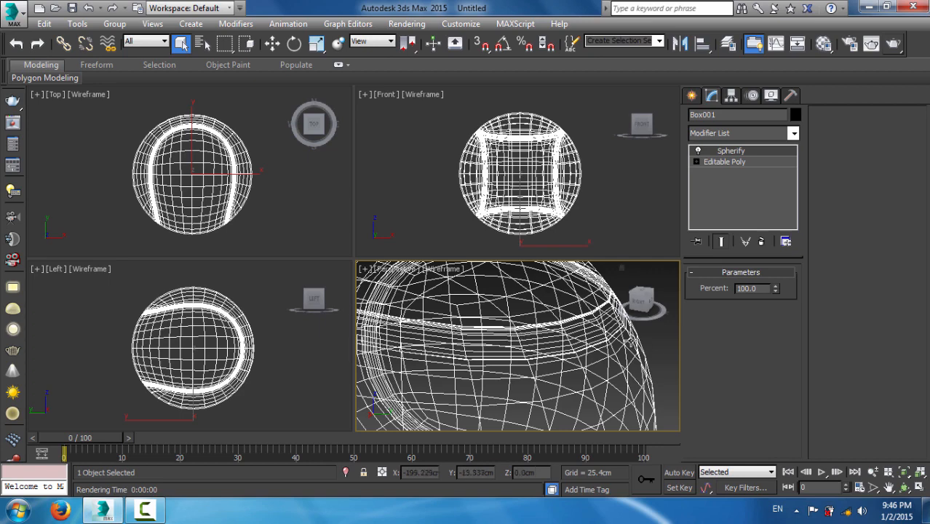
left_click(633, 348)
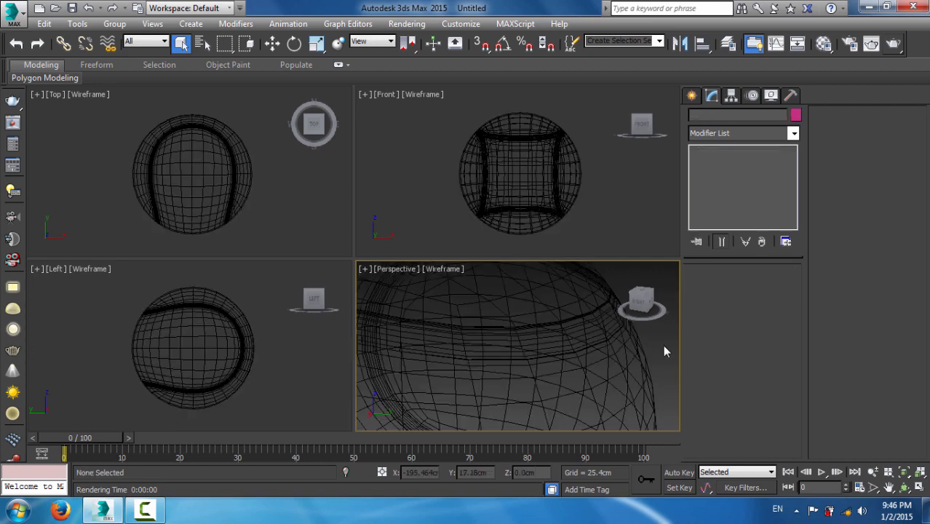
left_click(583, 322)
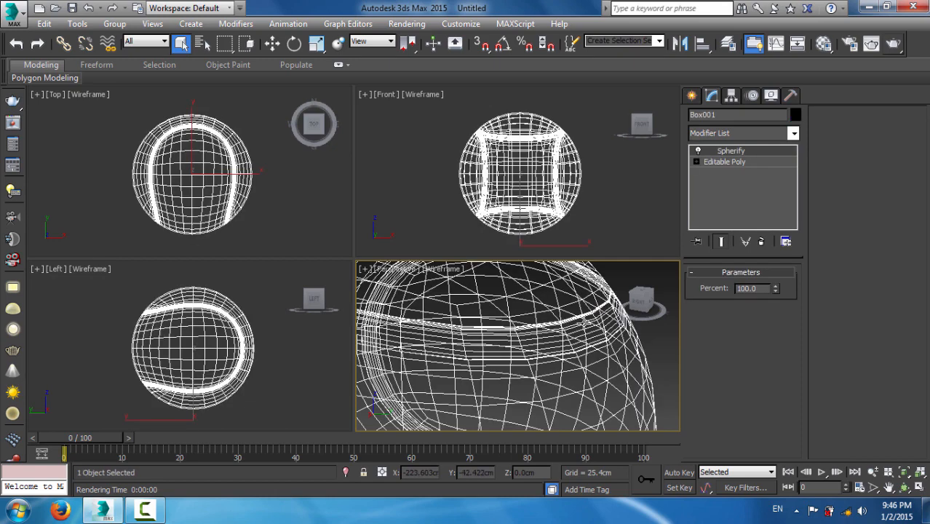
key("F3")
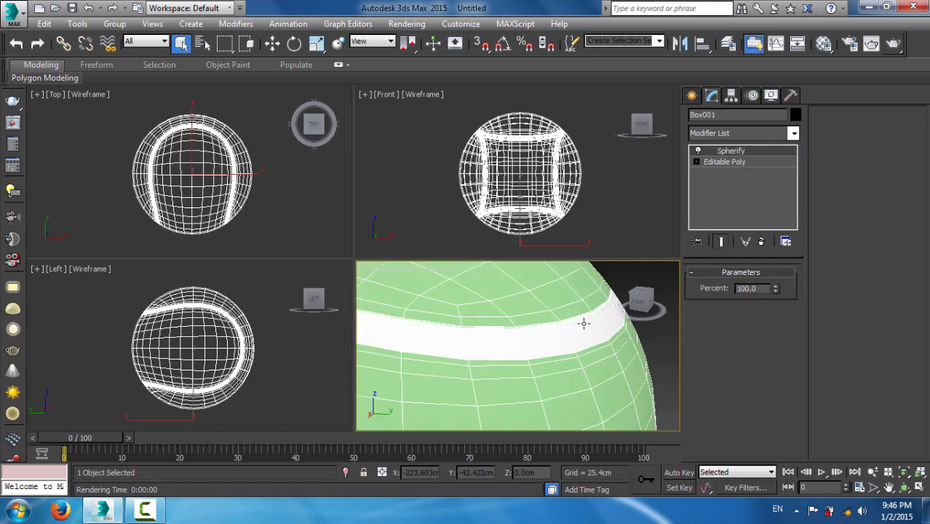
left_click(797, 115)
left_click(575, 329)
Enable the Wire option on the green material, render the perspective view to check it, and dismiss the render
key("m")
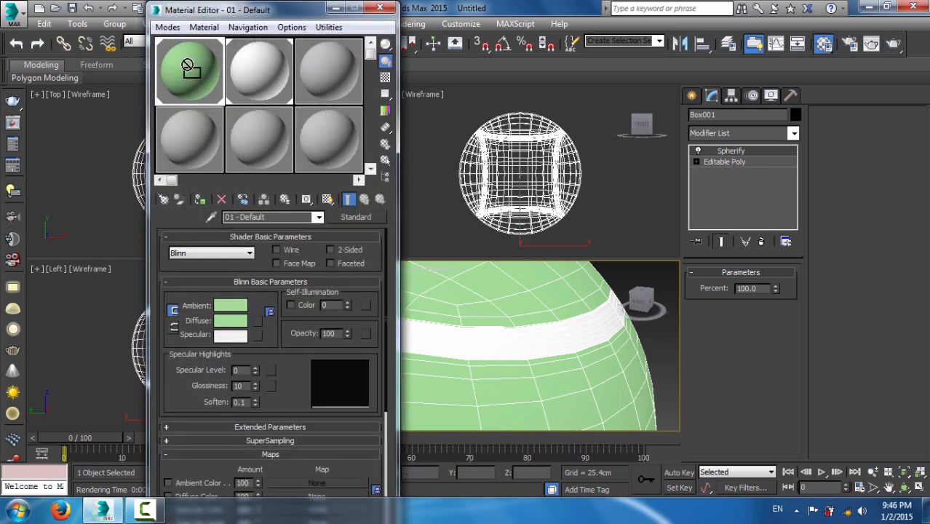
left_click(276, 250)
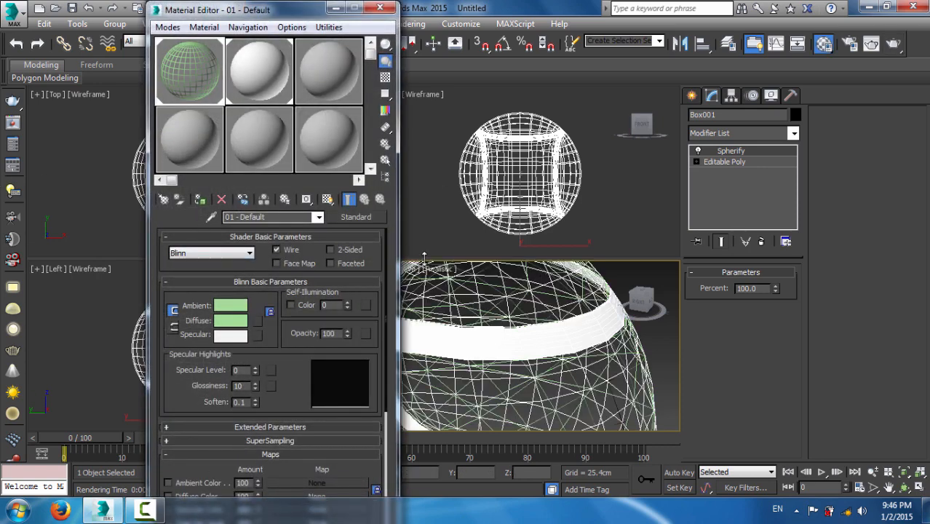
left_click(379, 7)
left_click(667, 362)
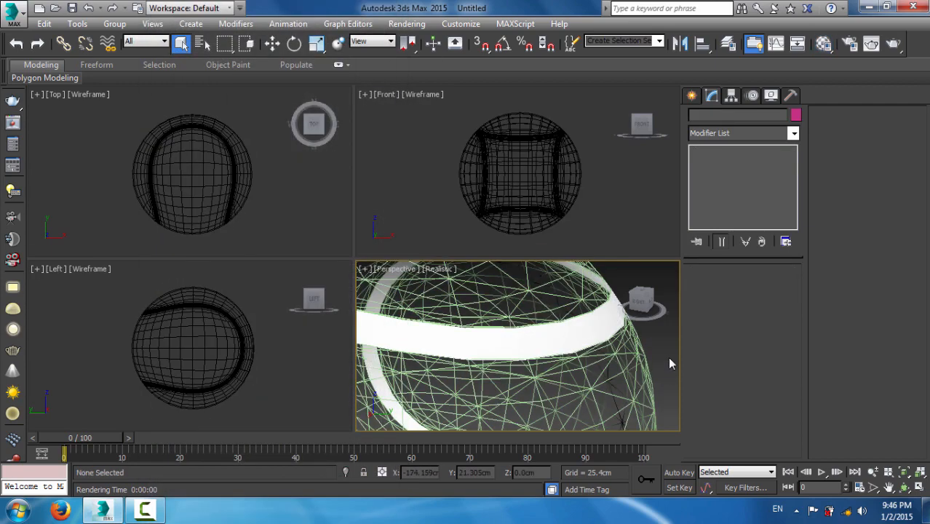
left_click(897, 45)
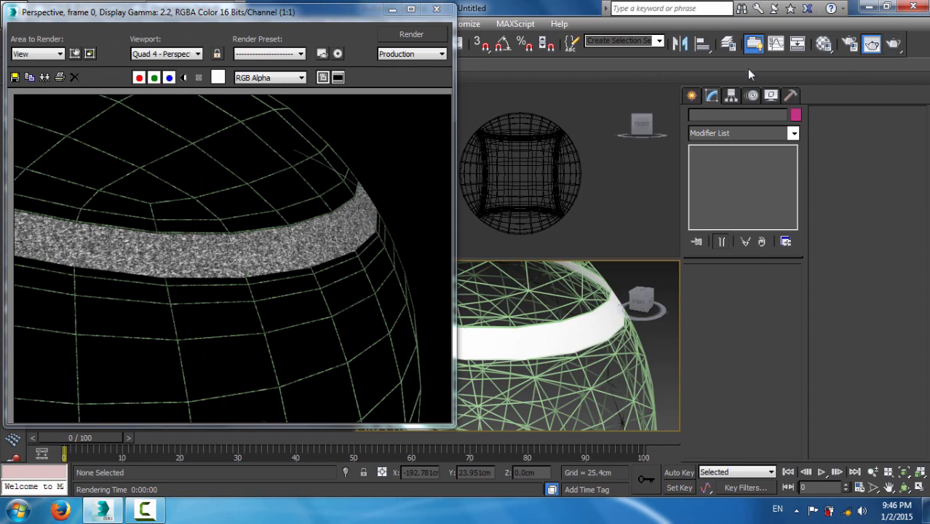
left_click(436, 9)
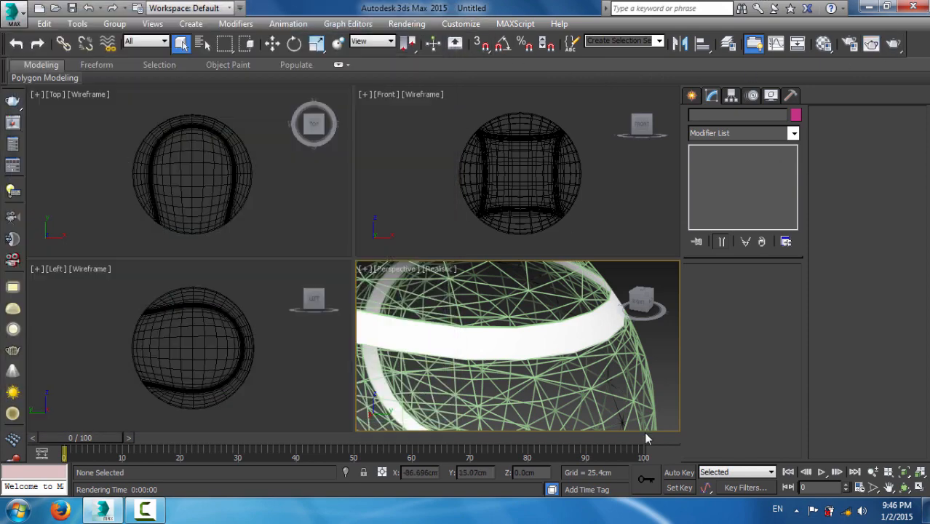
Turn the green material's Wire option back off and dismiss the Material Editor
left_click(564, 336)
key("m")
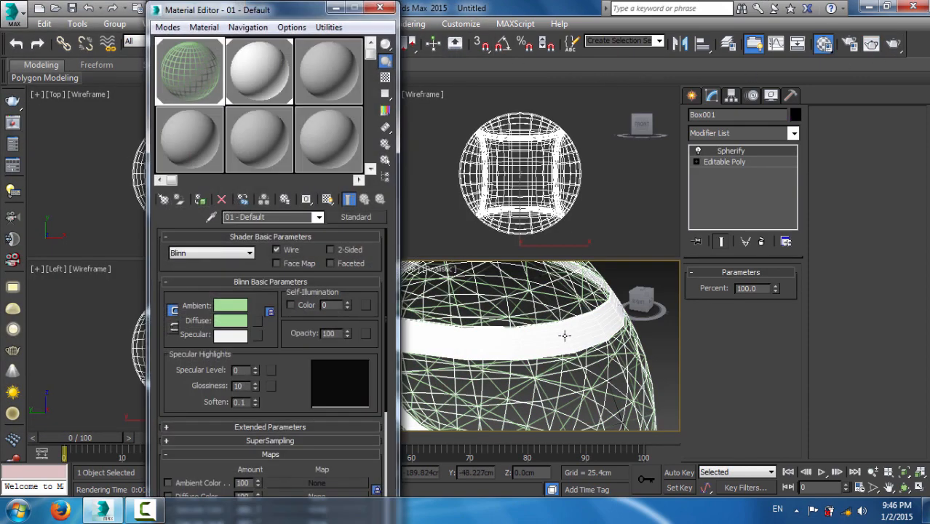
left_click(279, 251)
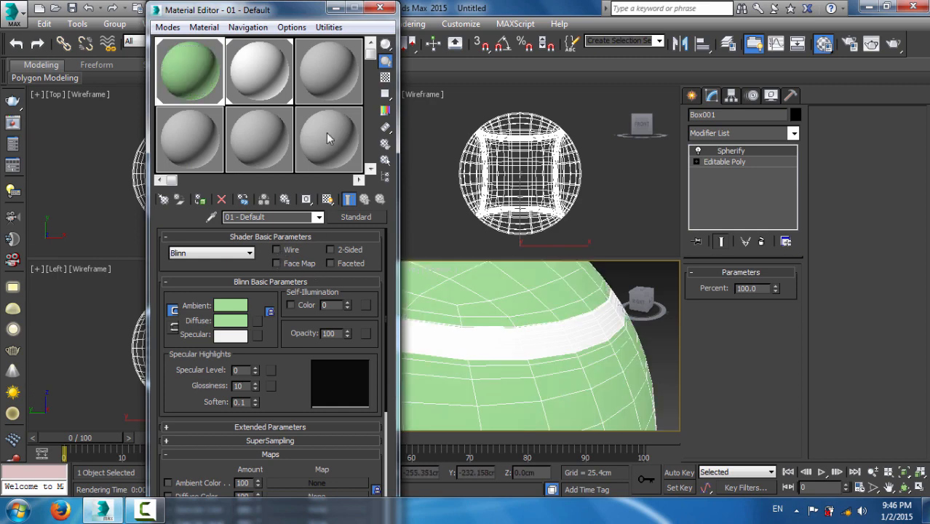
left_click(380, 8)
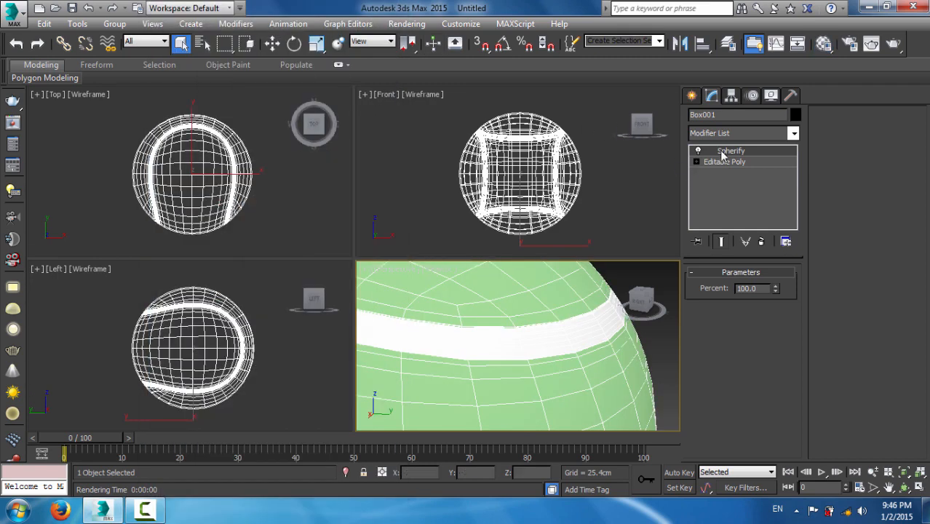
Compare the ball's shape at the Editable Poly and Spherify levels, then examine the seam up close and the whole ball unselected
scroll(646, 341, "down", 10)
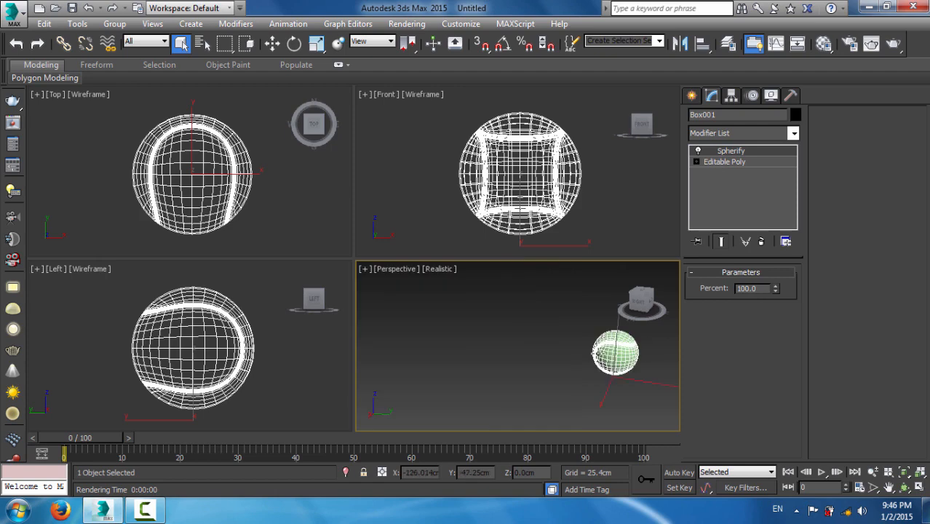
scroll(436, 337, "up", 5)
scroll(603, 342, "down", 5)
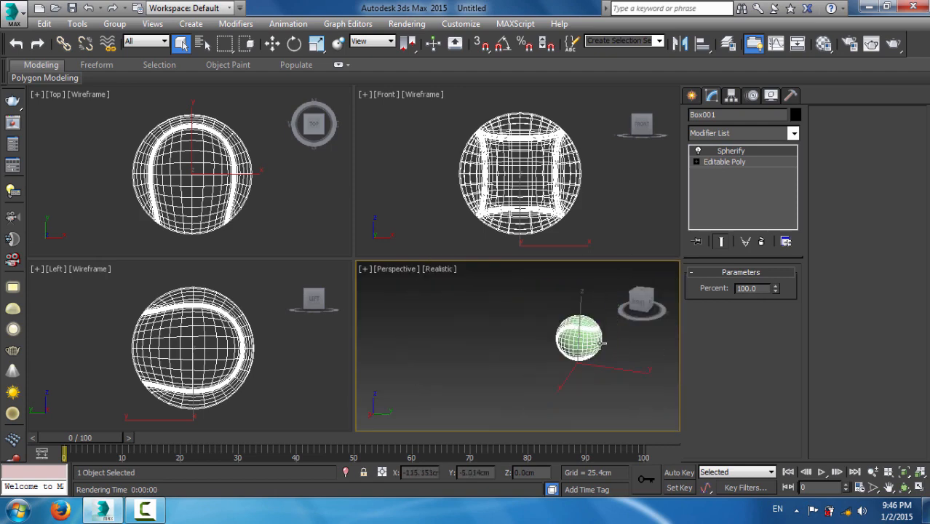
scroll(602, 342, "up", 4)
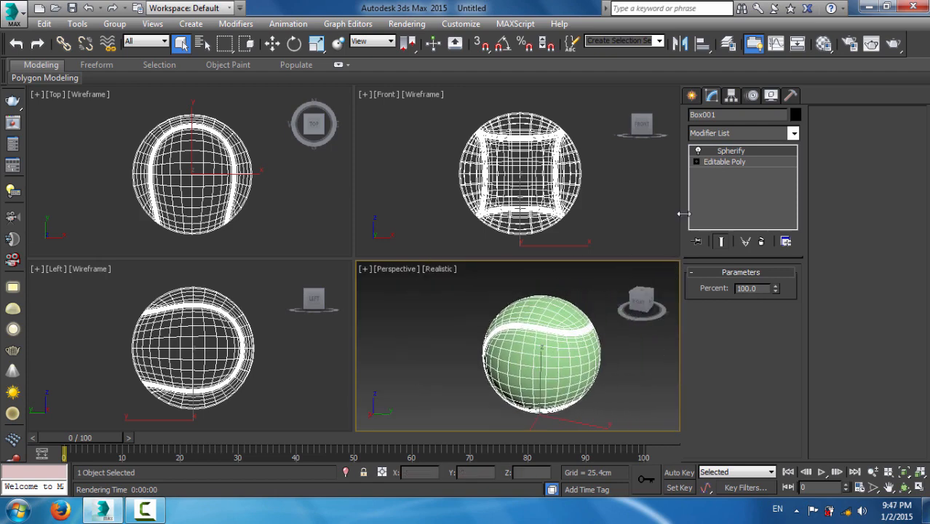
left_click(727, 162)
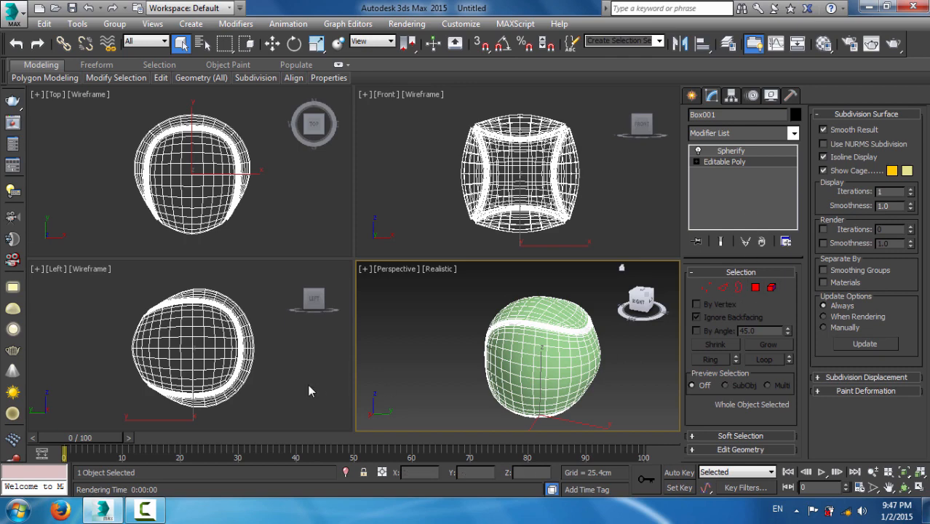
left_click(735, 150)
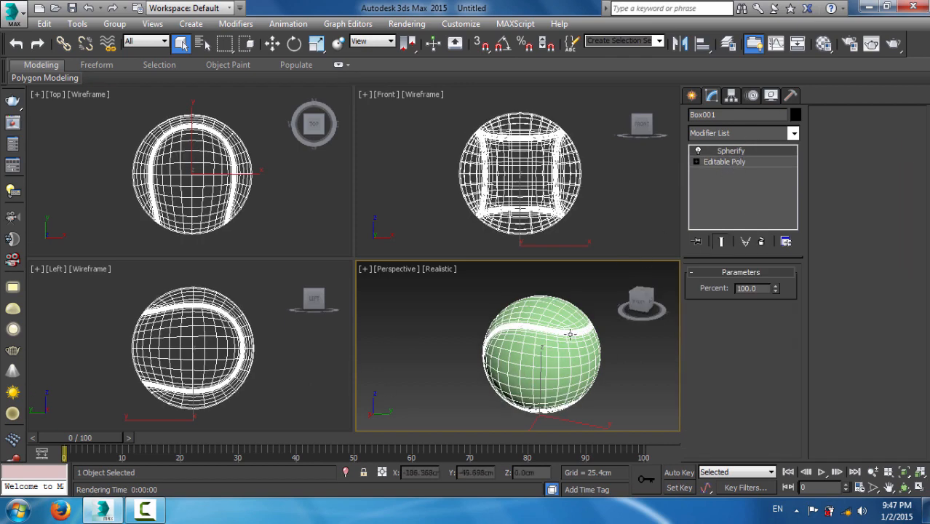
scroll(526, 327, "up", 6)
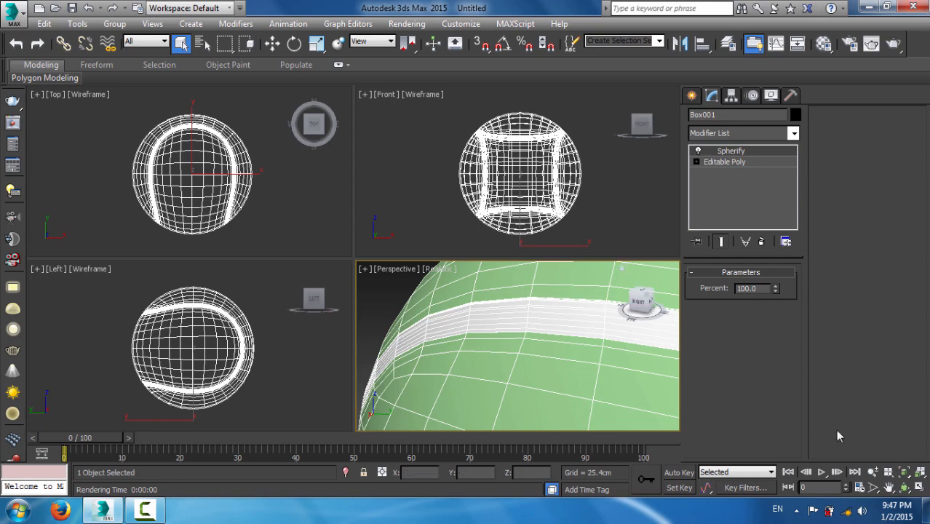
left_click(370, 311)
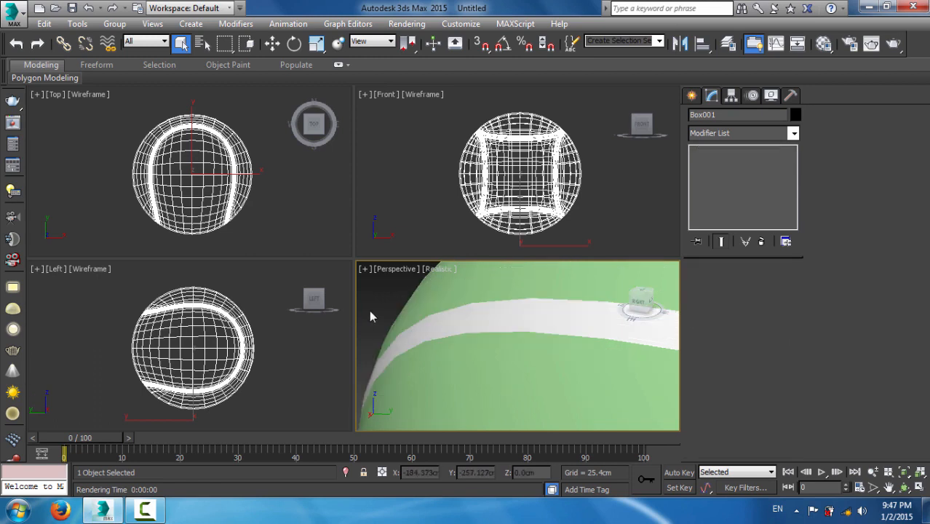
scroll(482, 345, "down", 10)
middle_click_drag(482, 345, 505, 341)
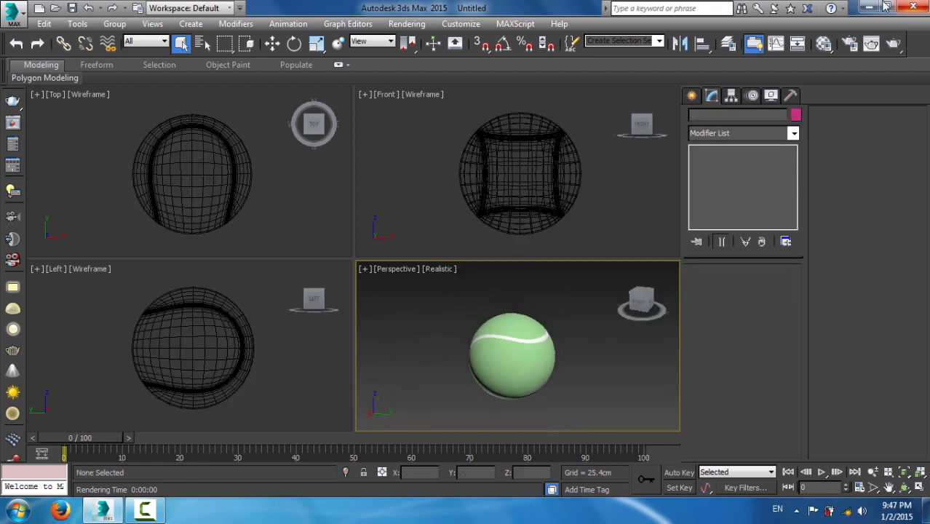
Create a ground plane about 1050 cm long and 1494 cm wide around the ball in the Top view
left_click(691, 96)
left_click(769, 240)
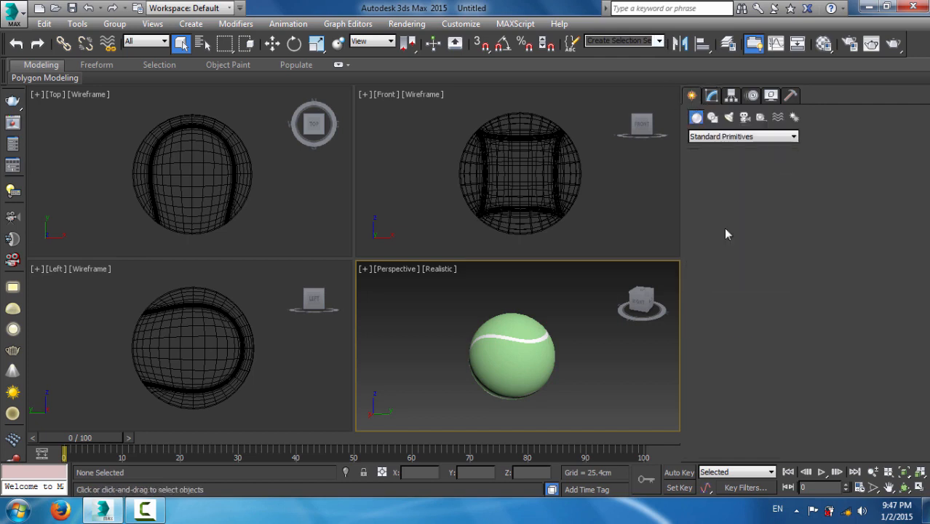
middle_click_drag(408, 160, 495, 169)
scroll(435, 134, "down", 10)
middle_click_drag(162, 167, 179, 153)
scroll(179, 153, "down", 8)
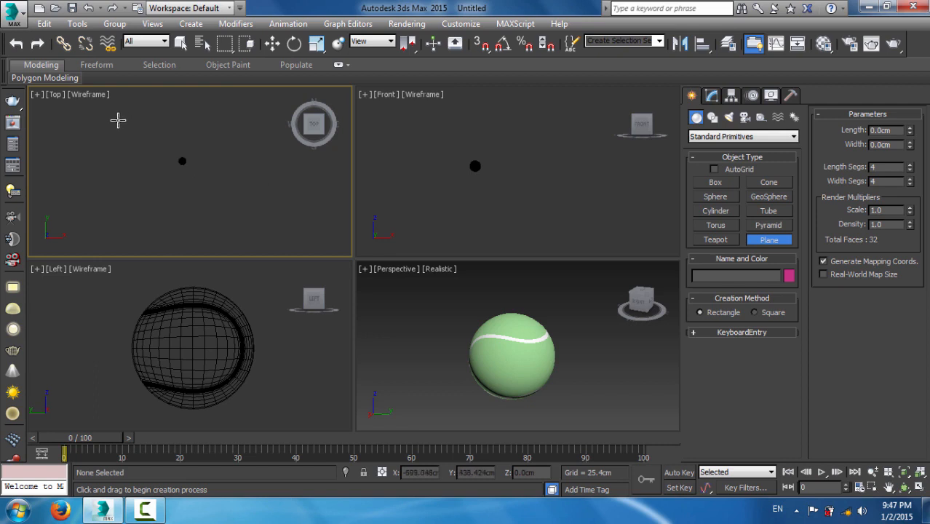
left_click_drag(117, 118, 247, 212)
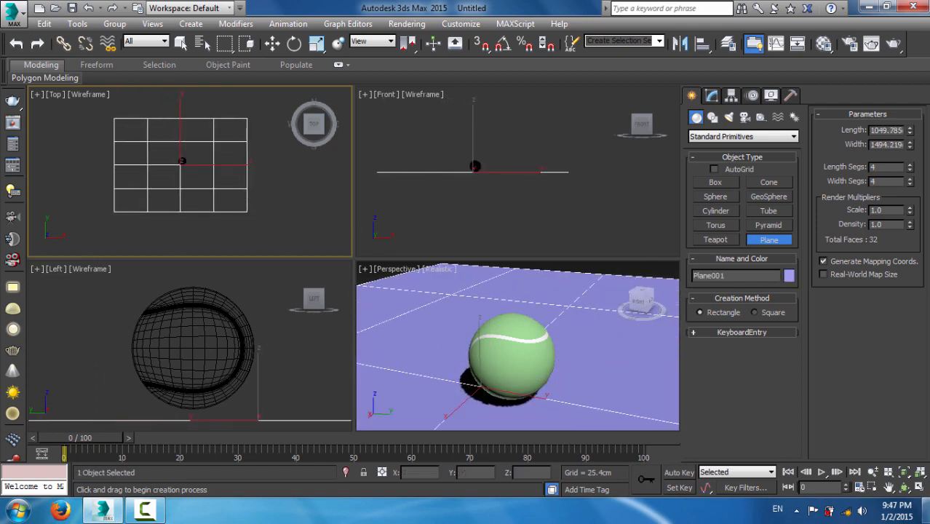
Frame the ball closer from a higher angle in the perspective view, render it on the plane, and dismiss the render
left_click(904, 487)
left_click(530, 366)
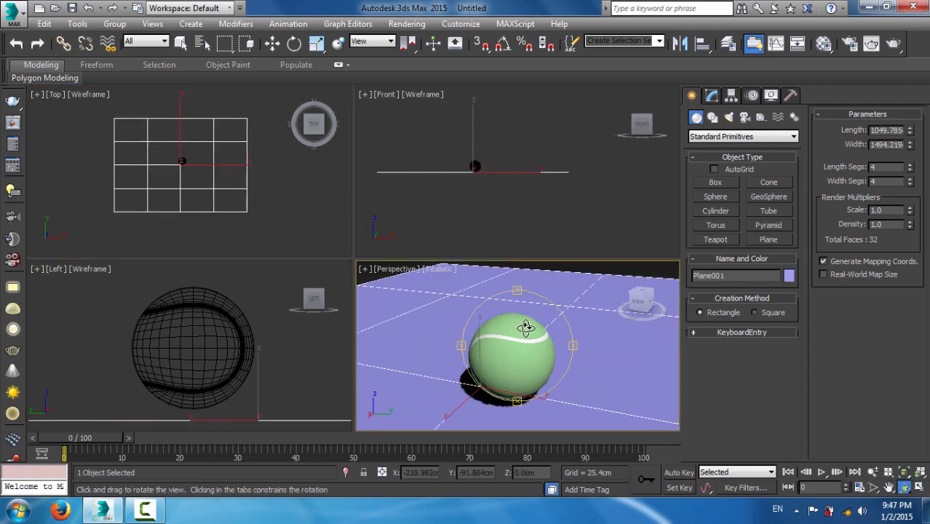
left_click_drag(517, 351, 541, 317)
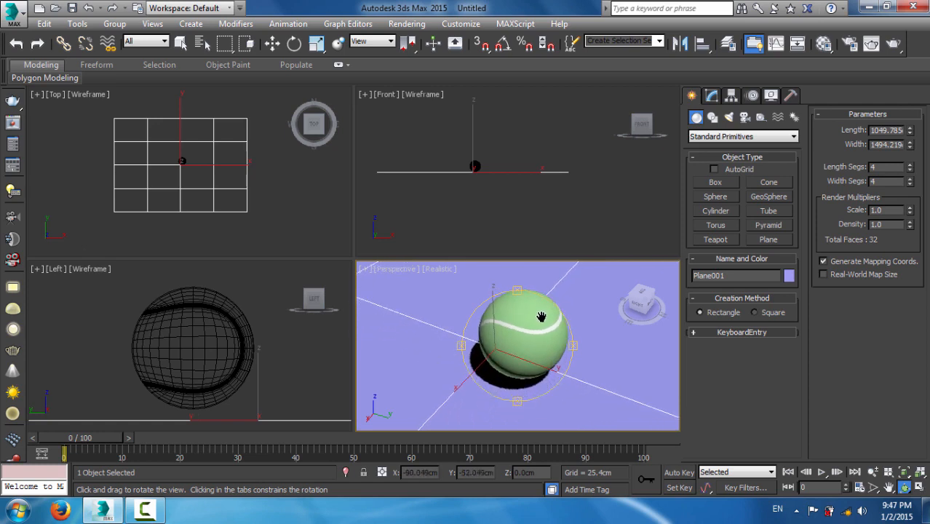
scroll(473, 372, "up", 5)
scroll(486, 381, "down", 5)
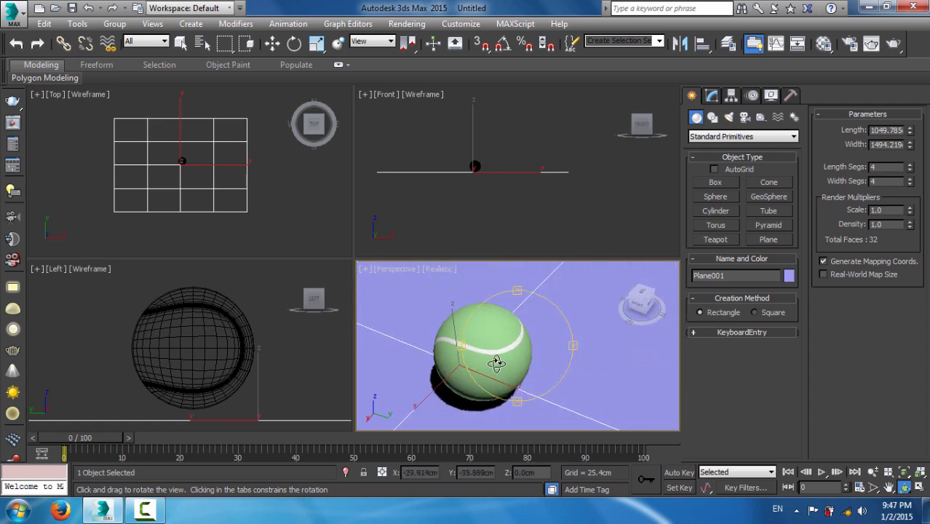
left_click_drag(494, 357, 506, 373)
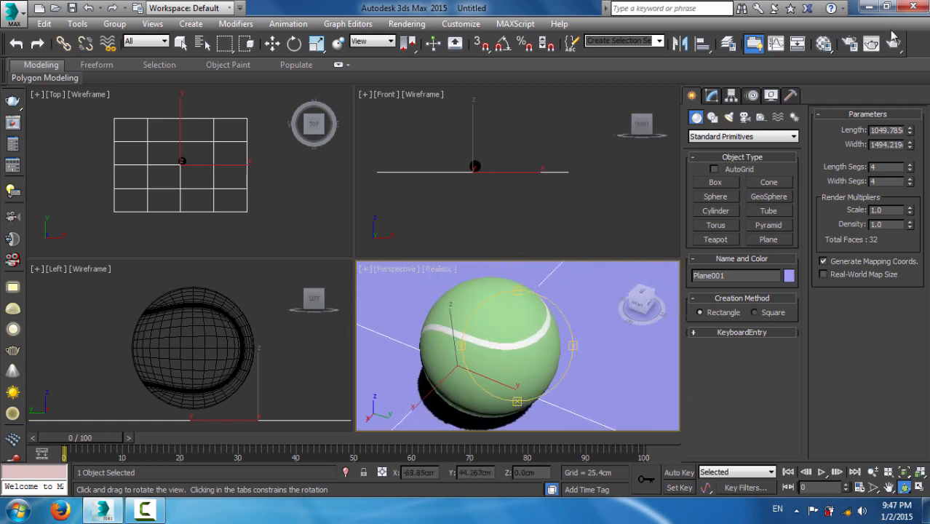
left_click(894, 45)
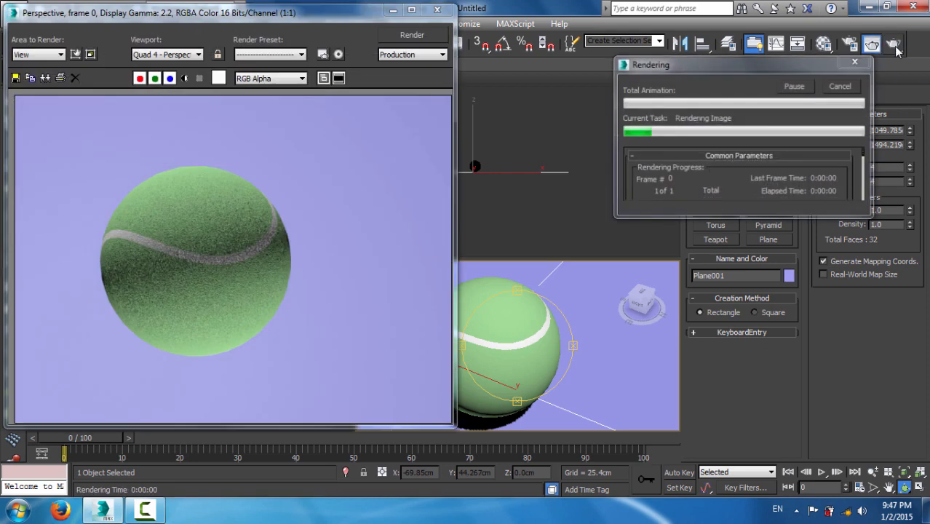
left_click(437, 10)
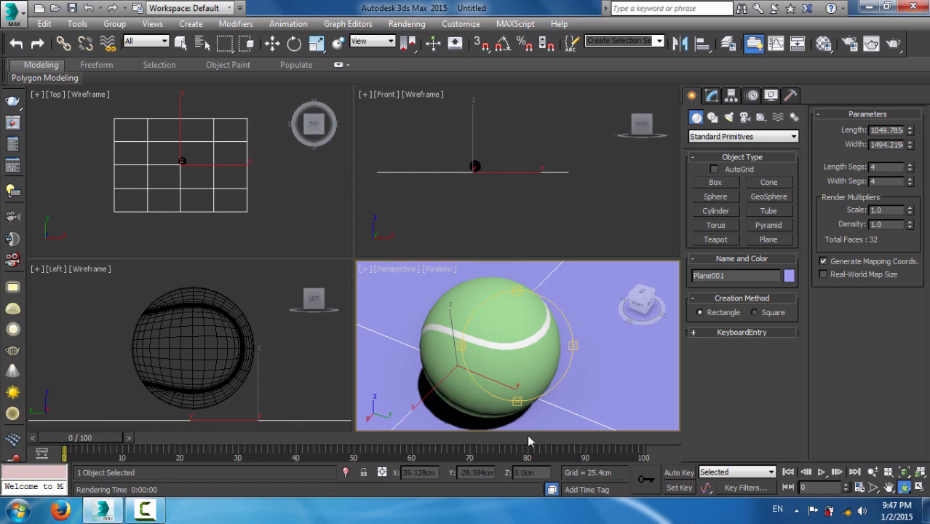
Set Color #1 of the green material's Noise bump map to mid grey, value 129
key("m")
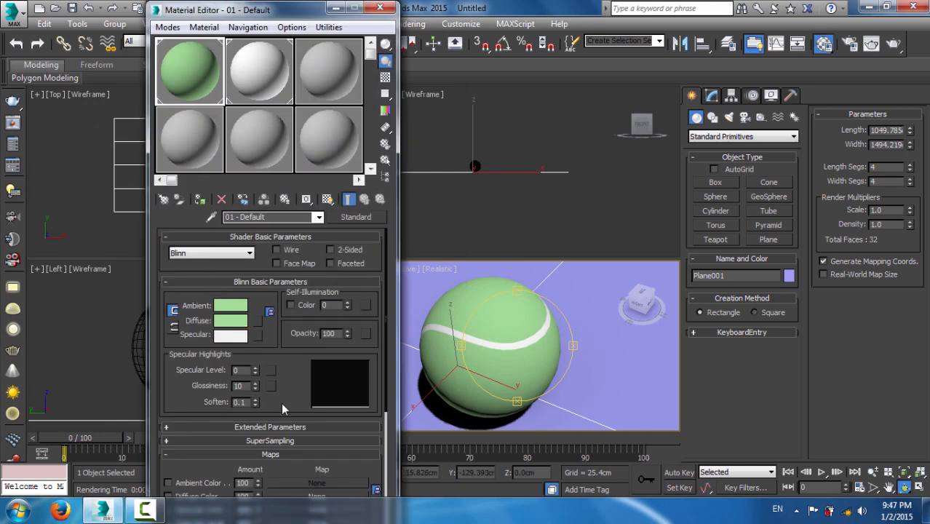
scroll(283, 409, "down", 5)
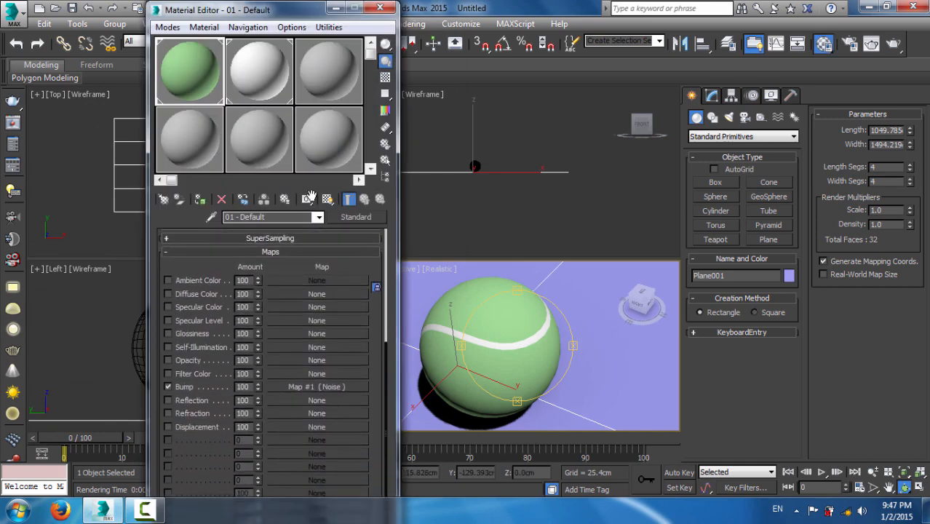
left_click(307, 383)
left_click(257, 440)
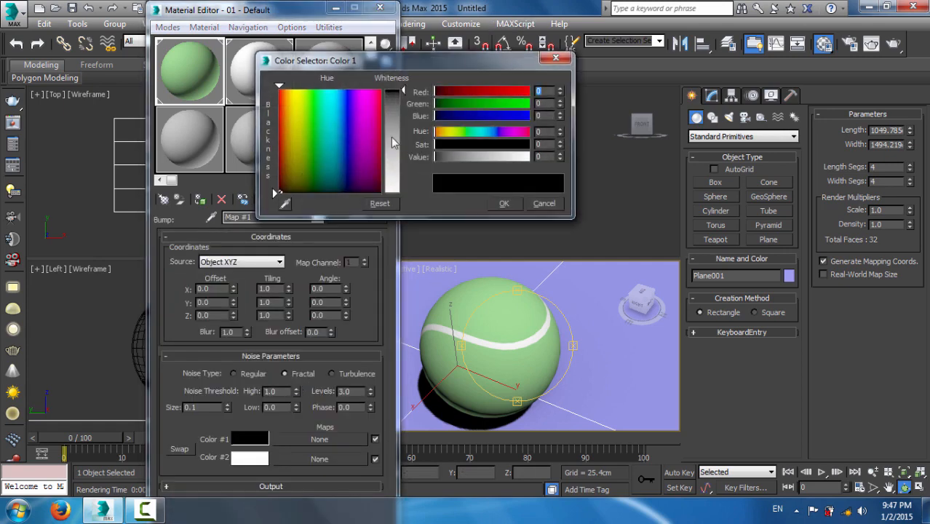
mouse_move(393, 142)
left_mouse_down()
mouse_move(397, 166)
mouse_move(393, 138)
left_mouse_up()
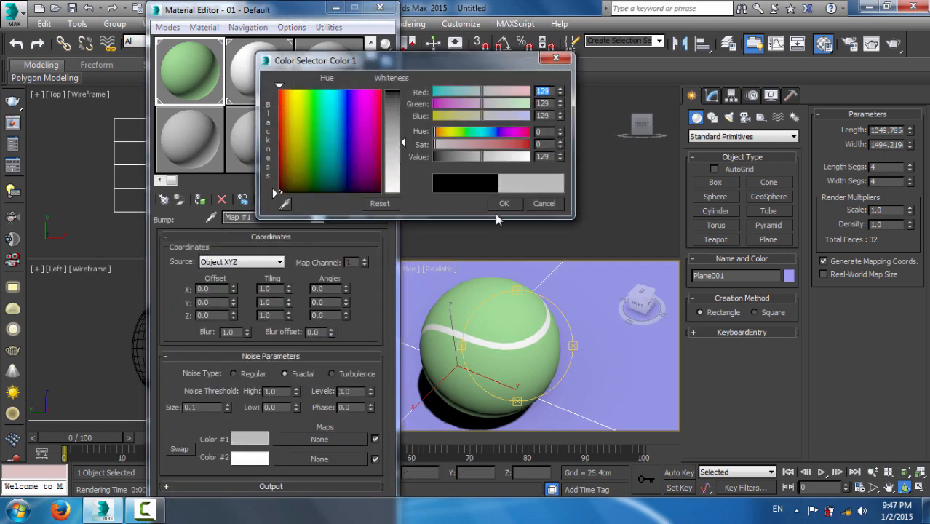
left_click(502, 204)
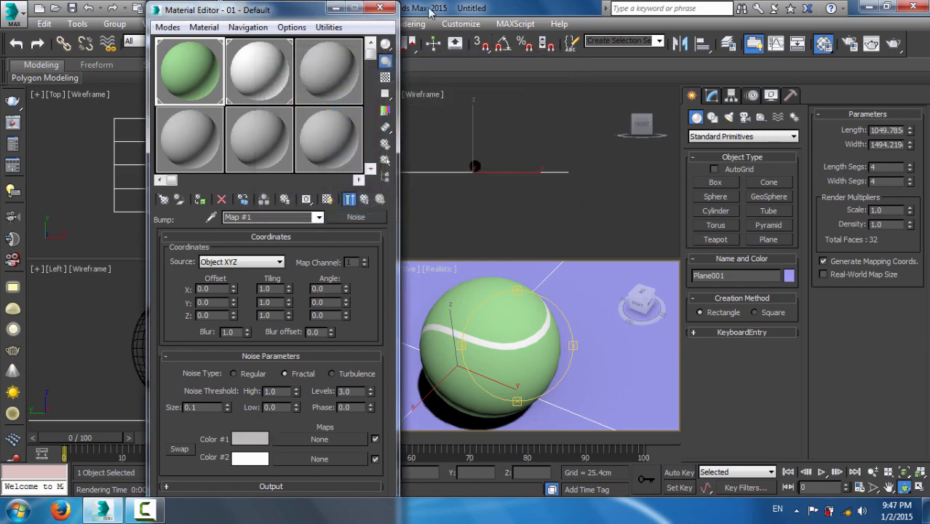
Render the perspective view to check the softened bump, and dismiss the render and the Material Editor
left_click(893, 45)
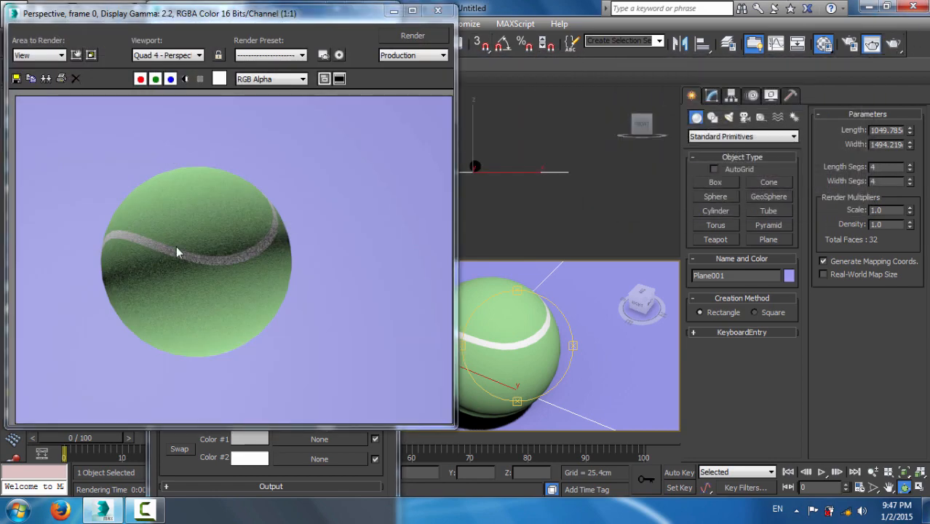
left_click(437, 11)
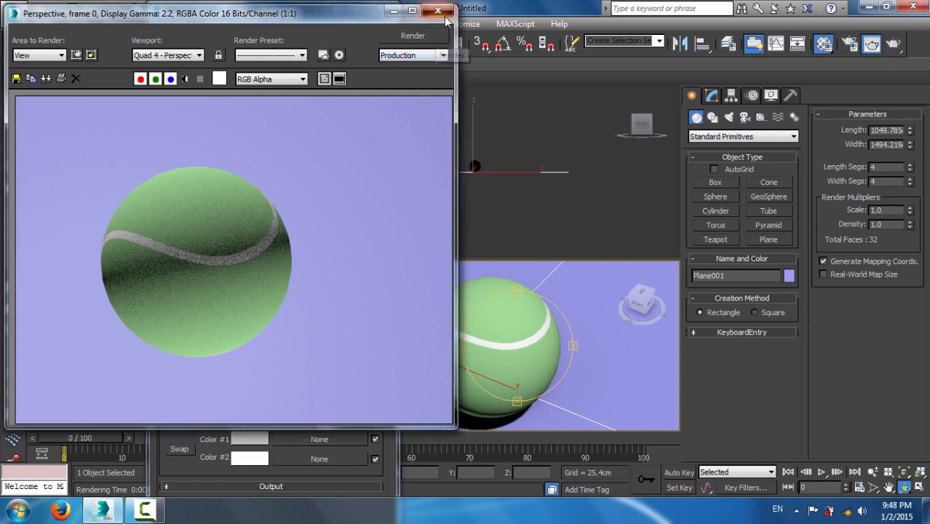
left_click(390, 9)
Create a standard Skylight on the ground plane beside the ball in the Top view
left_click(712, 97)
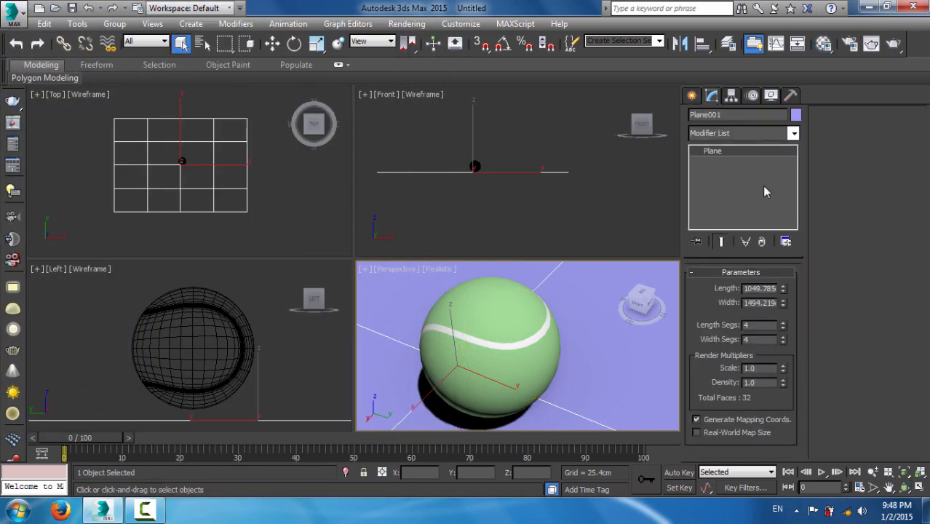
left_click(691, 95)
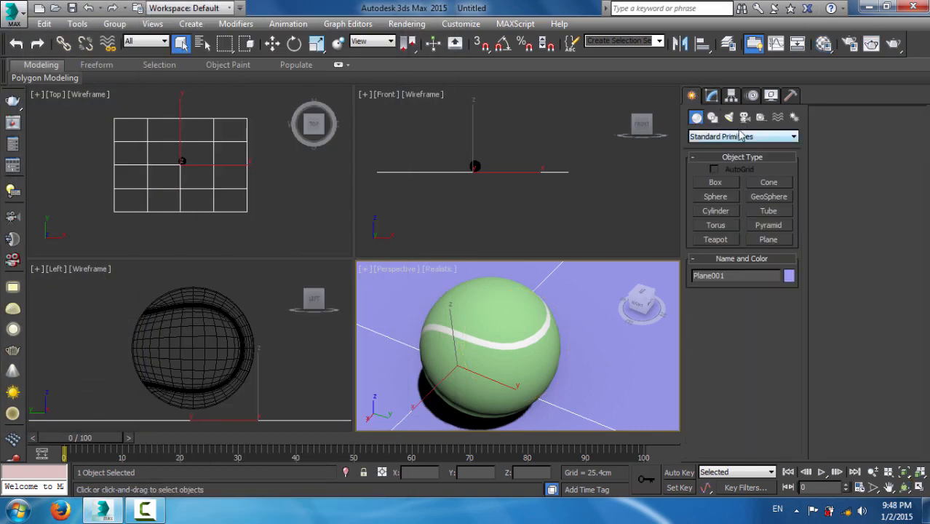
left_click(729, 117)
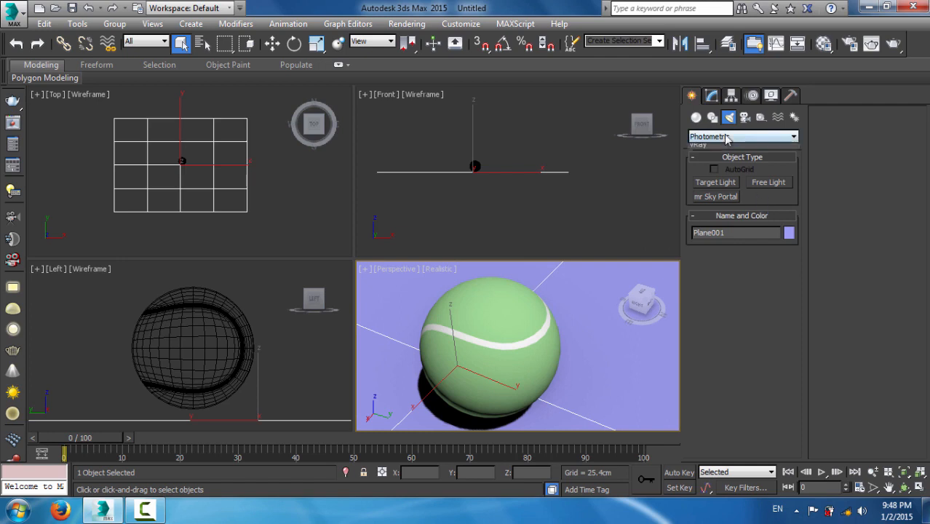
left_click(728, 137)
left_click(727, 156)
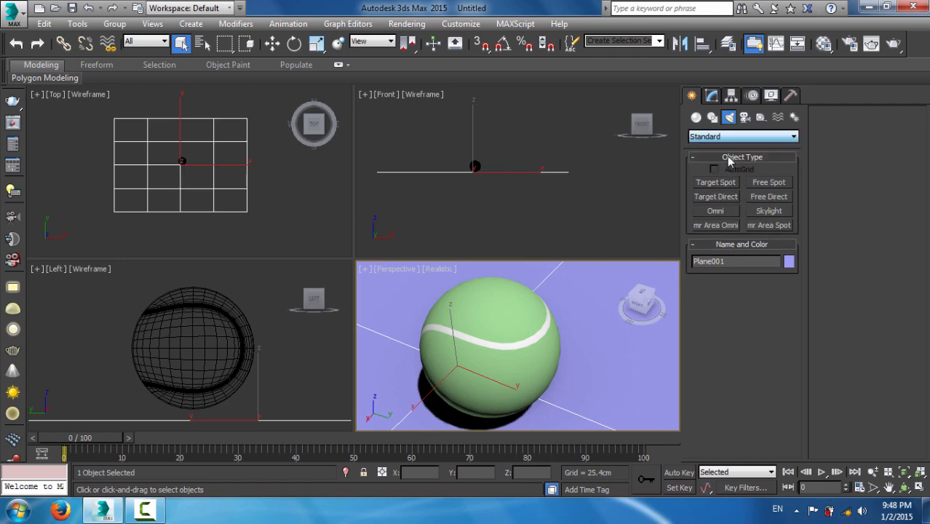
left_click(753, 211)
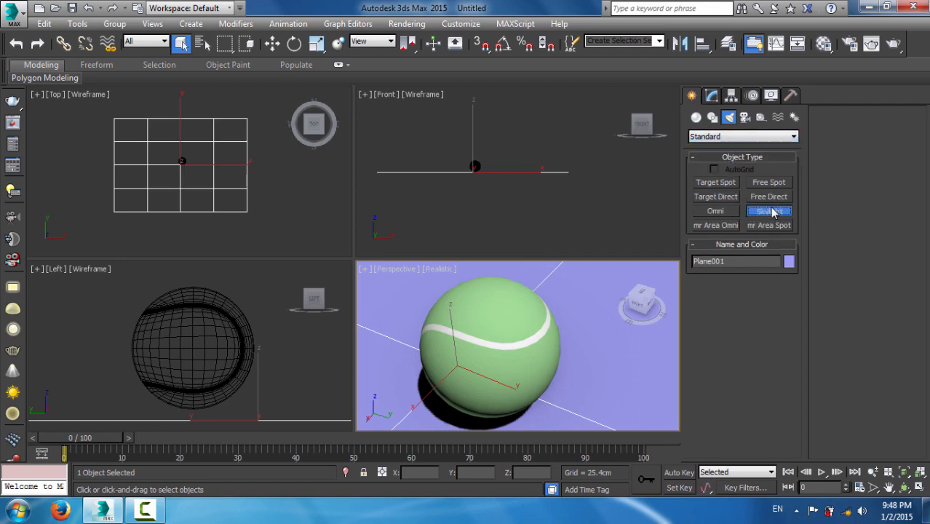
left_click(195, 169)
Move the skylight straight up in the Front view to about 2135 cm above the ground plane
left_click(272, 43)
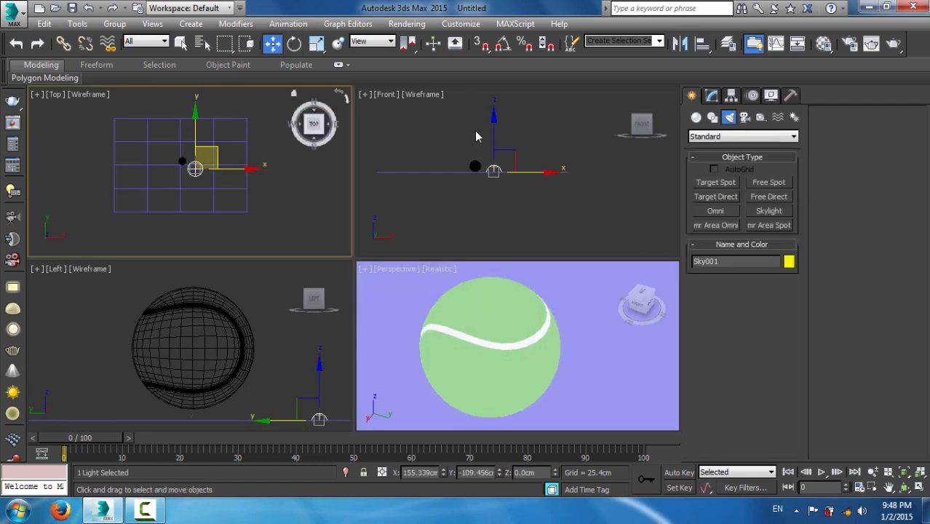
middle_click_drag(537, 159, 550, 169)
scroll(552, 176, "down", 4)
middle_click_drag(618, 160, 602, 188)
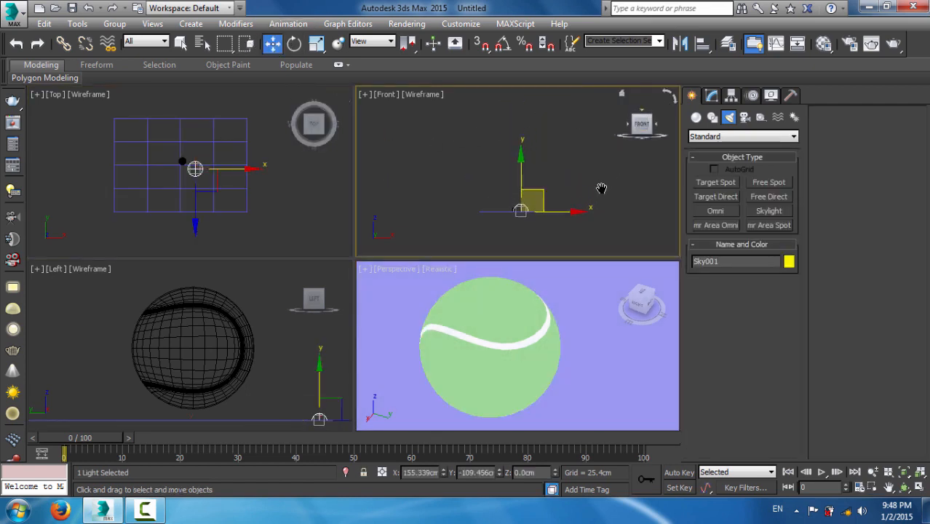
left_click_drag(514, 175, 514, 91)
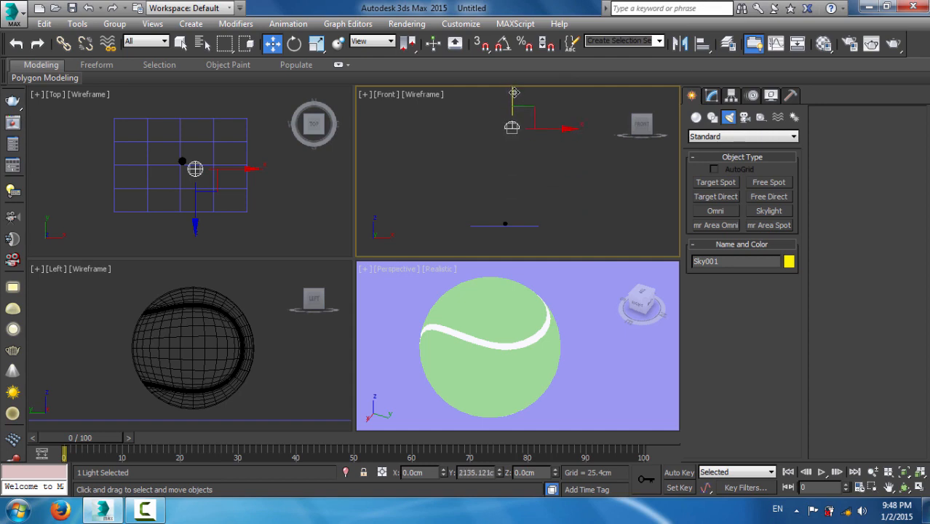
Set the skylight's Rays per Sample to 10 and its Multiplier to 0.7
left_click(711, 96)
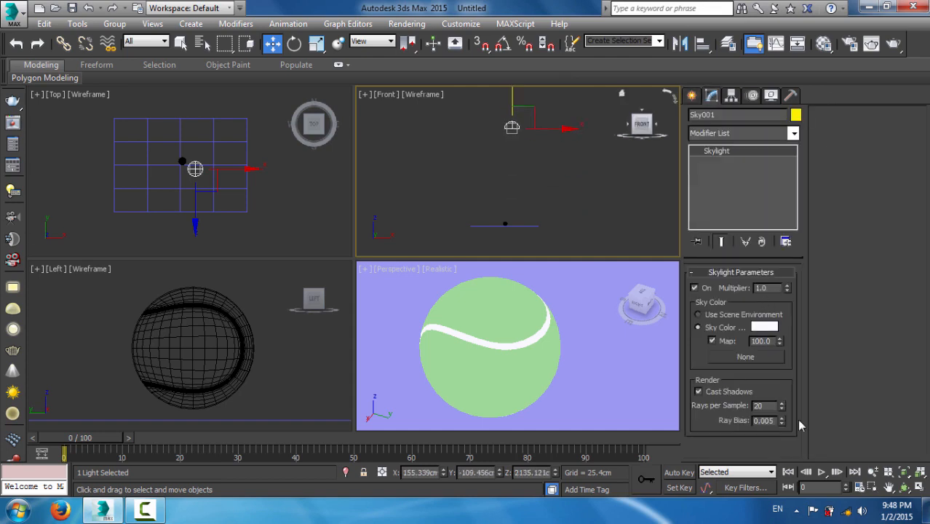
left_click(770, 408)
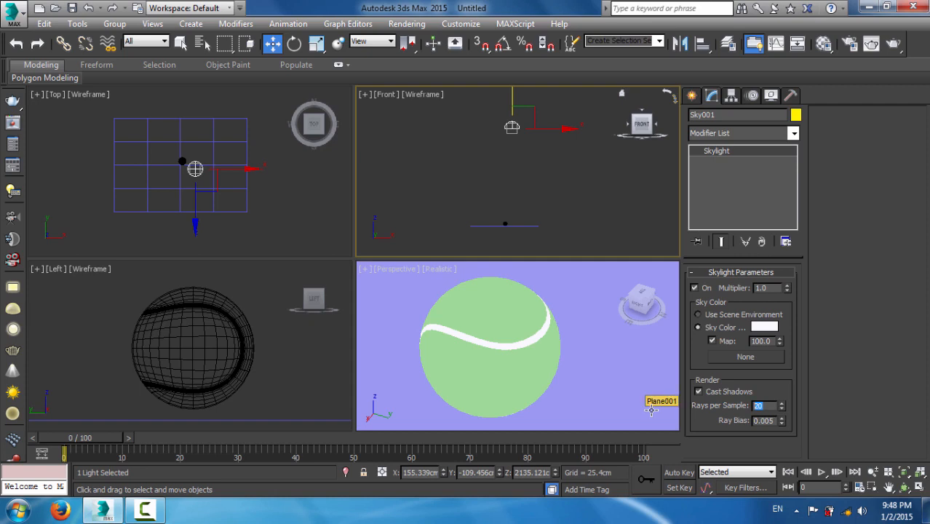
type("1")
left_click(761, 288)
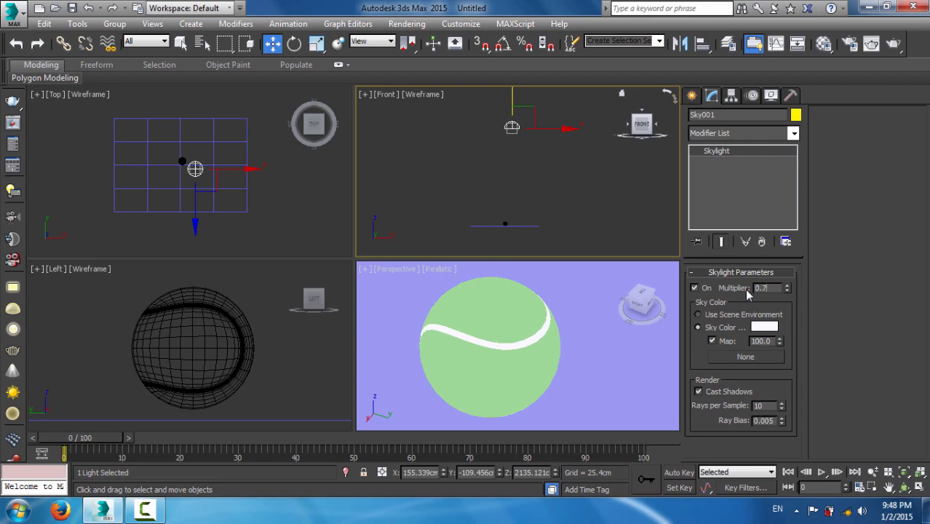
key("Return")
left_click(690, 357)
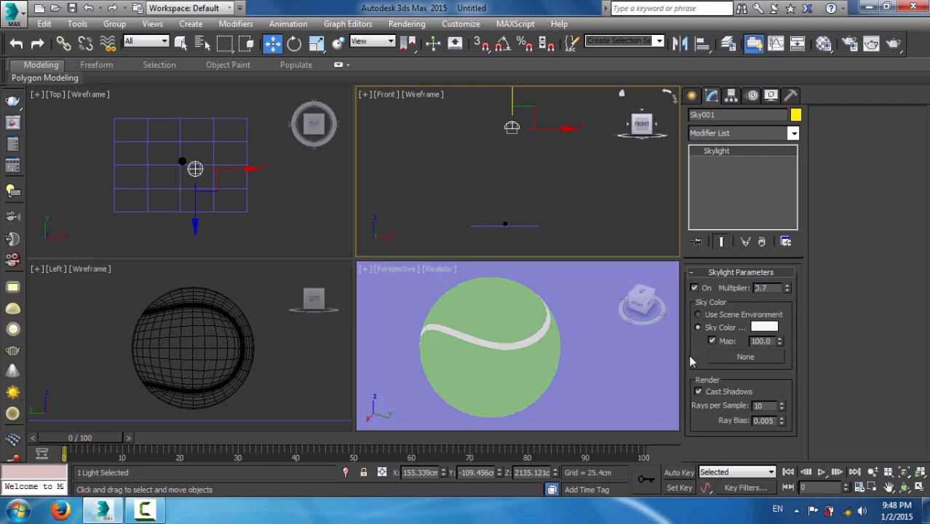
Render the Front view and the Perspective view to check the skylight's effect, dismissing each render
left_click(894, 43)
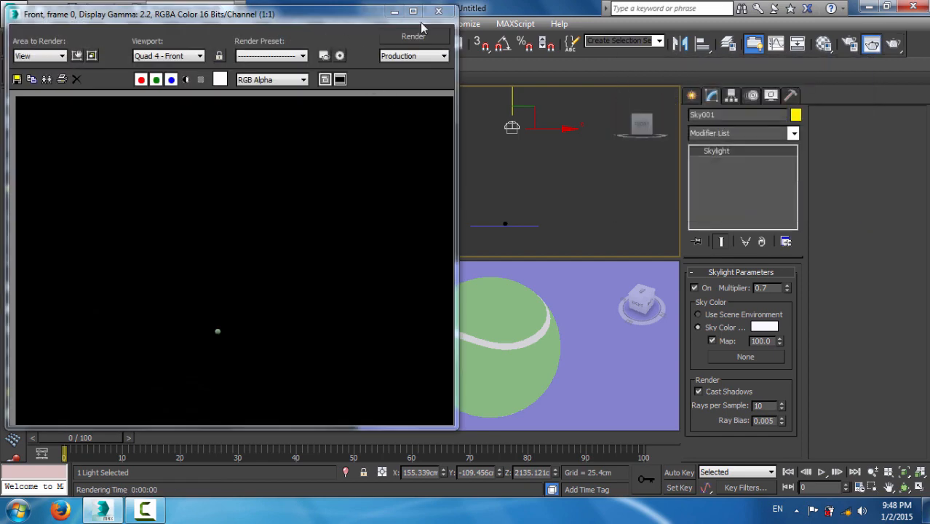
left_click(438, 11)
left_click(564, 341)
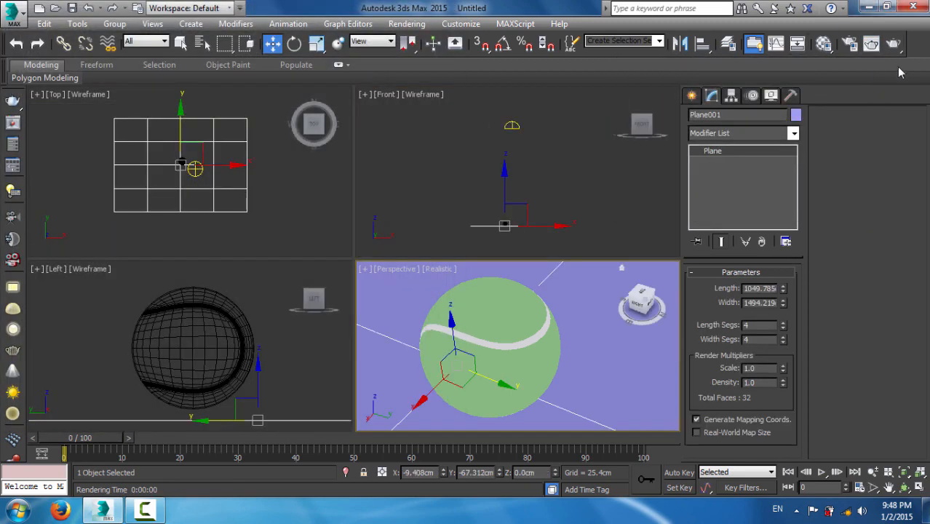
left_click(872, 43)
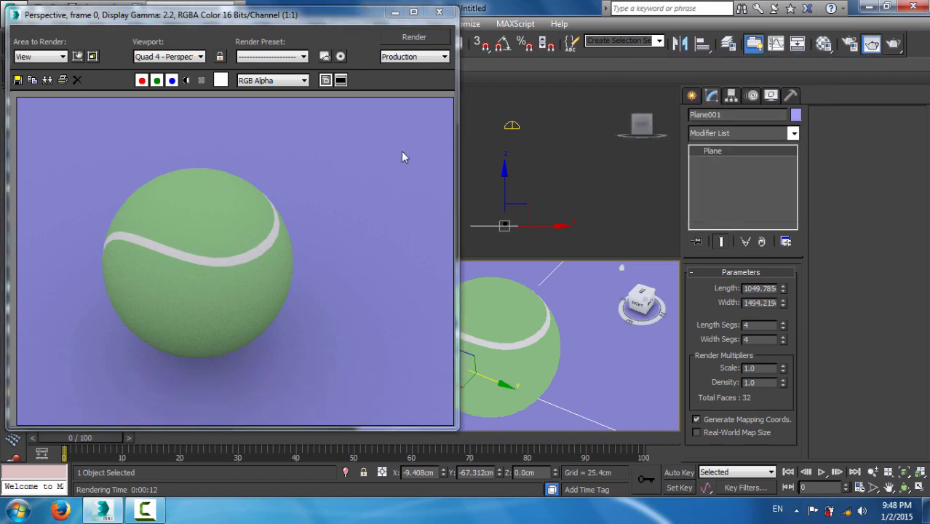
left_click(439, 12)
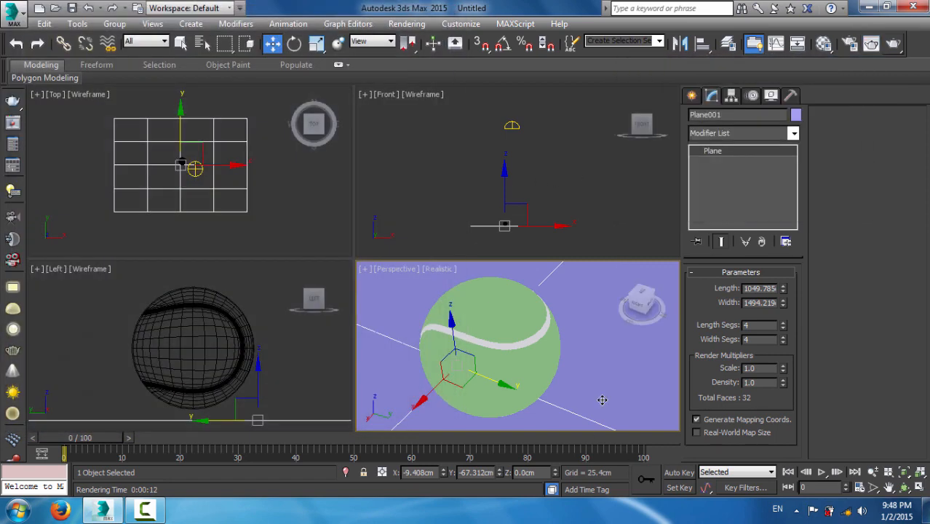
Set Color #1 of the green material's Noise bump map to black, deselect the plane, and dismiss the Material Editor
key("m")
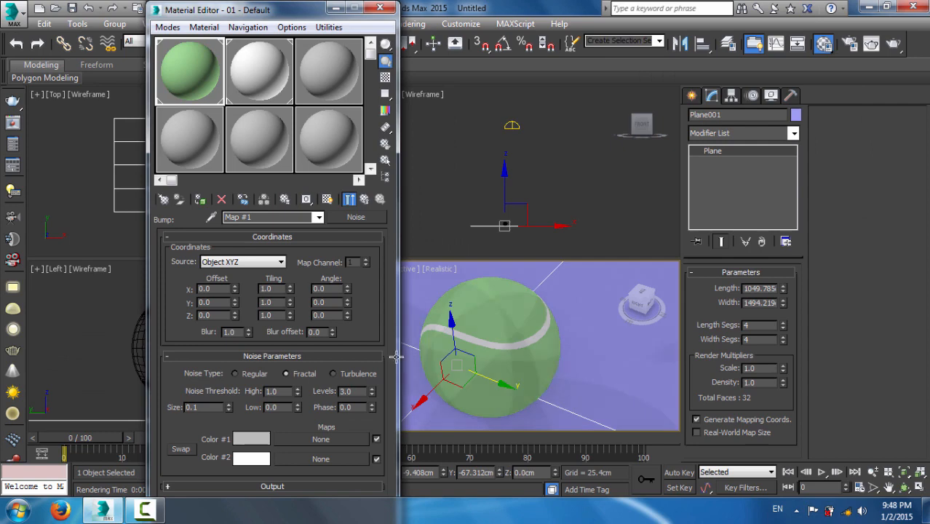
left_click(248, 439)
left_click_drag(399, 125, 413, 93)
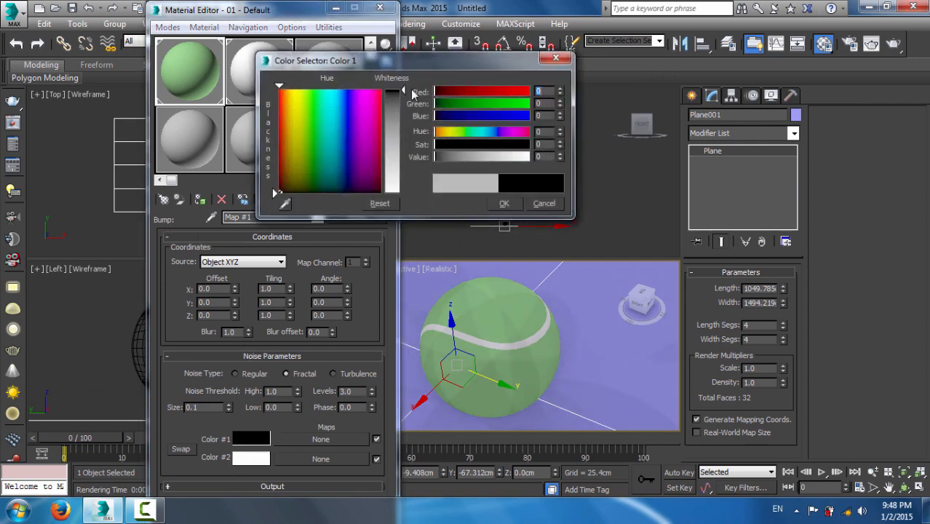
left_click(502, 203)
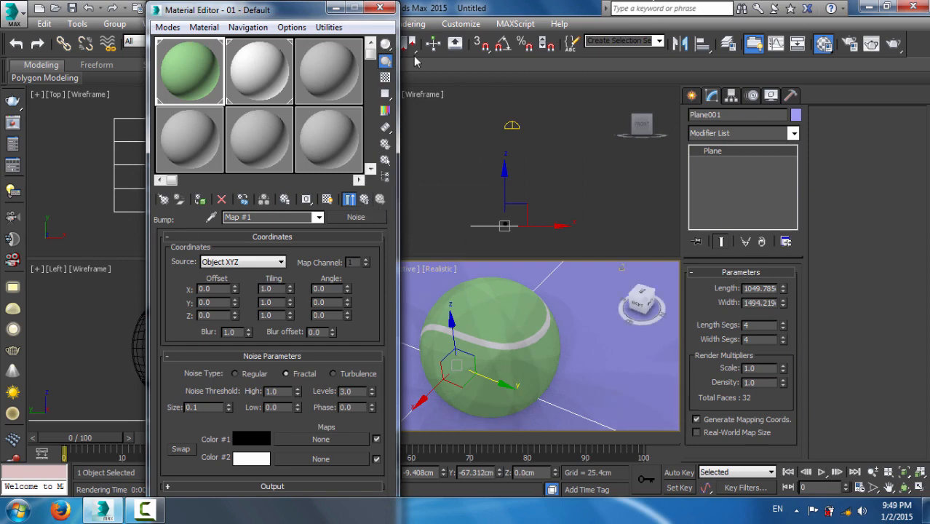
left_click(535, 168)
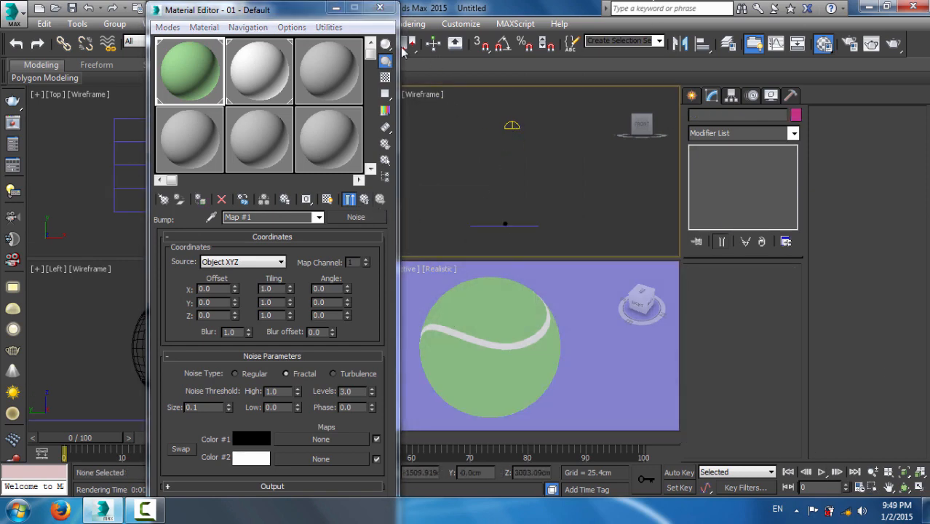
left_click(378, 9)
Set the skylight's Multiplier to 0.5
left_click(512, 126)
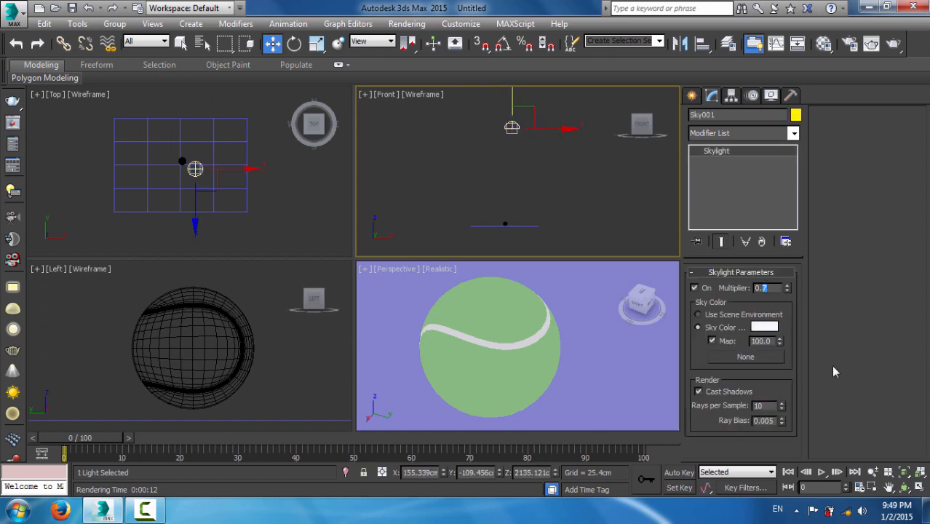
type("5")
key("Return")
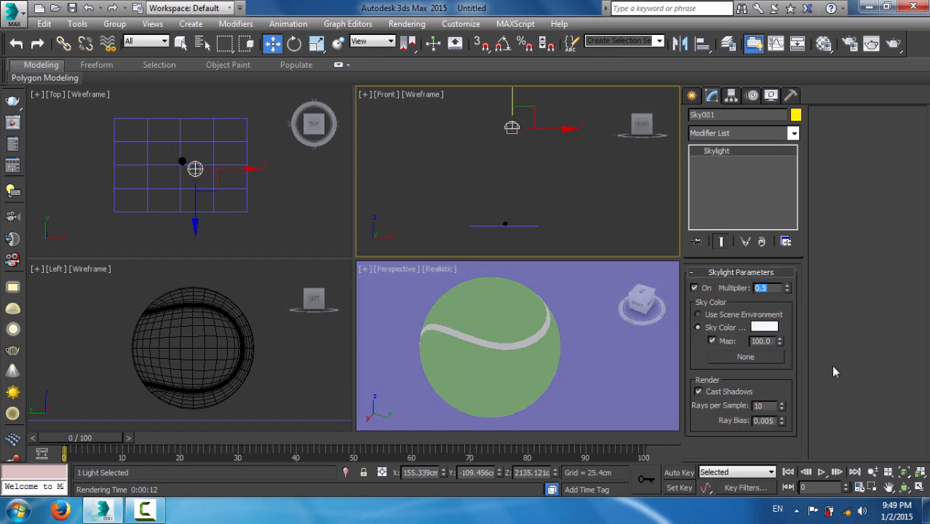
Edit the skylight's Rays per Sample value and select the ground plane in the Perspective view
left_click(694, 361)
double_click(766, 406)
left_click(572, 350)
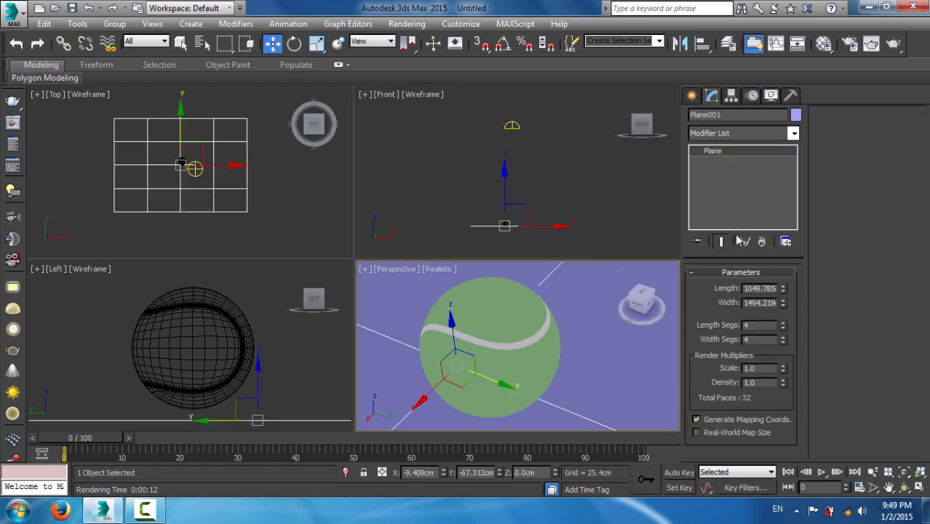
Render the Perspective view to check the ball's shading and shadow on the ground plane, and dismiss the render
left_click(893, 44)
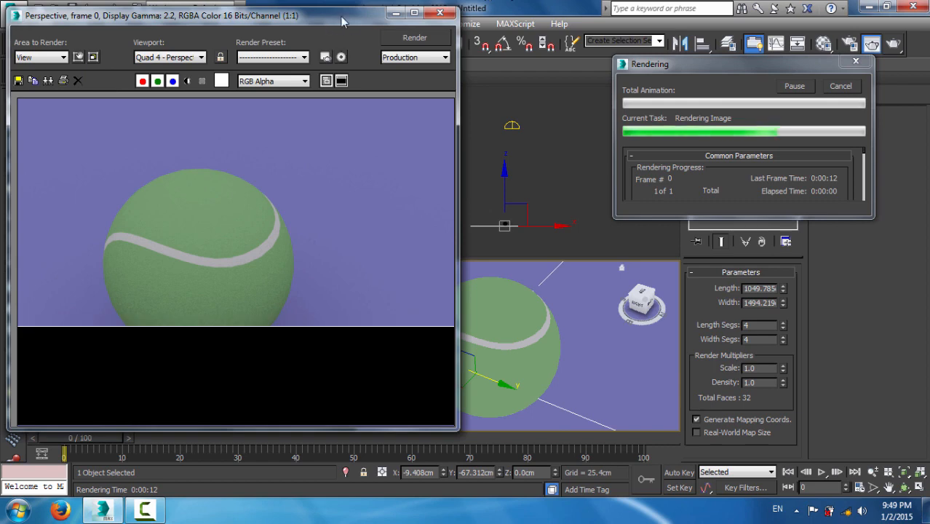
left_click_drag(338, 20, 417, 21)
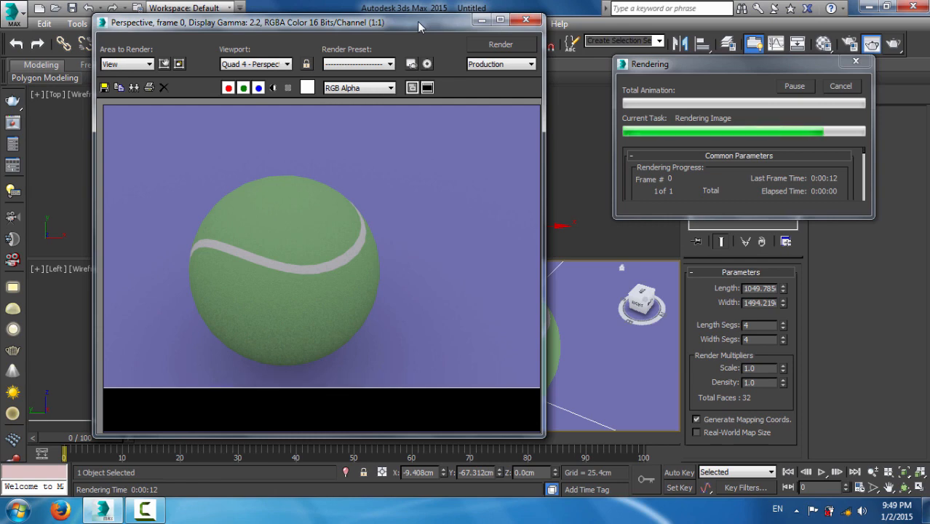
left_click(532, 22)
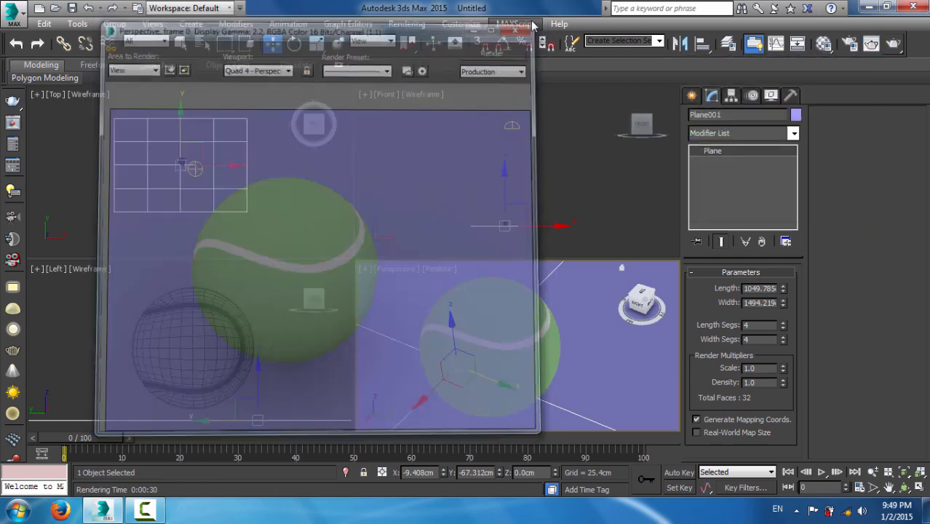
Set the Noise bump map's Size to 0.2 for the green material and 0.25 for the white material, and dismiss the Material Editor
key("m")
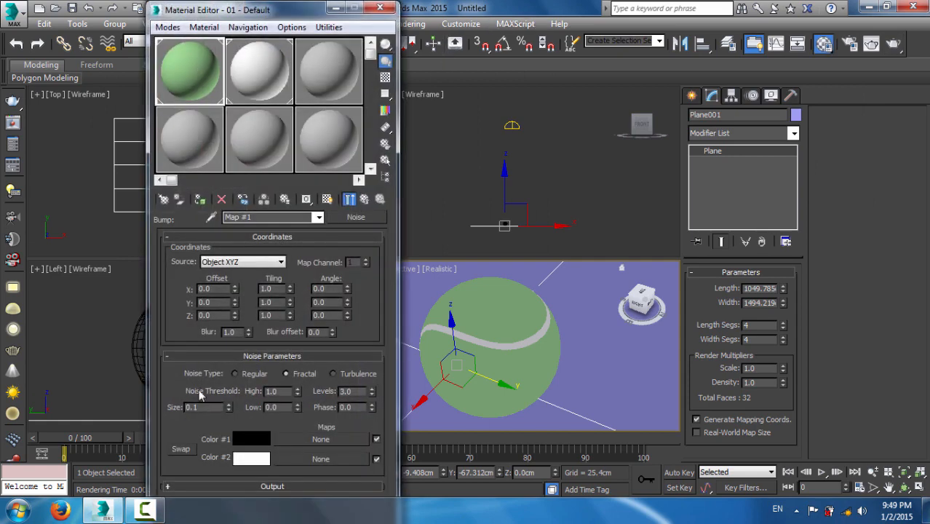
key("Return")
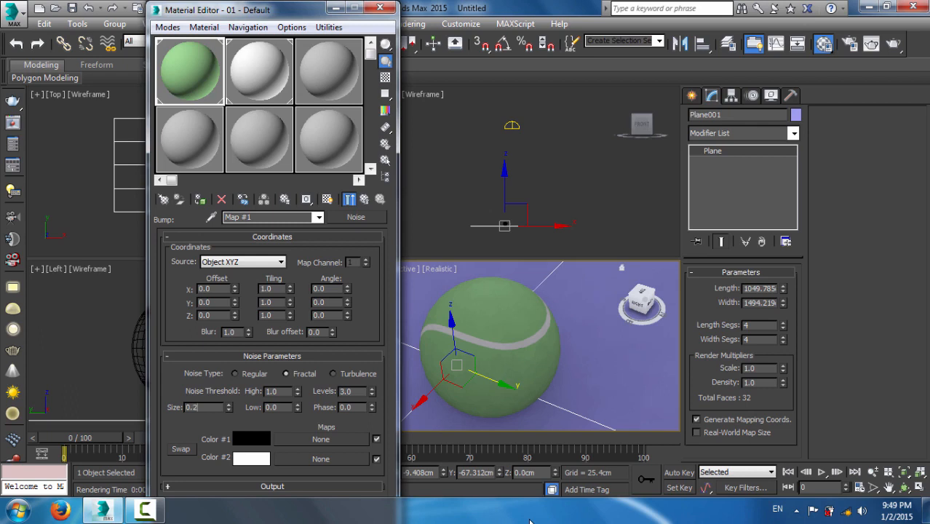
key("Return")
left_click(265, 93)
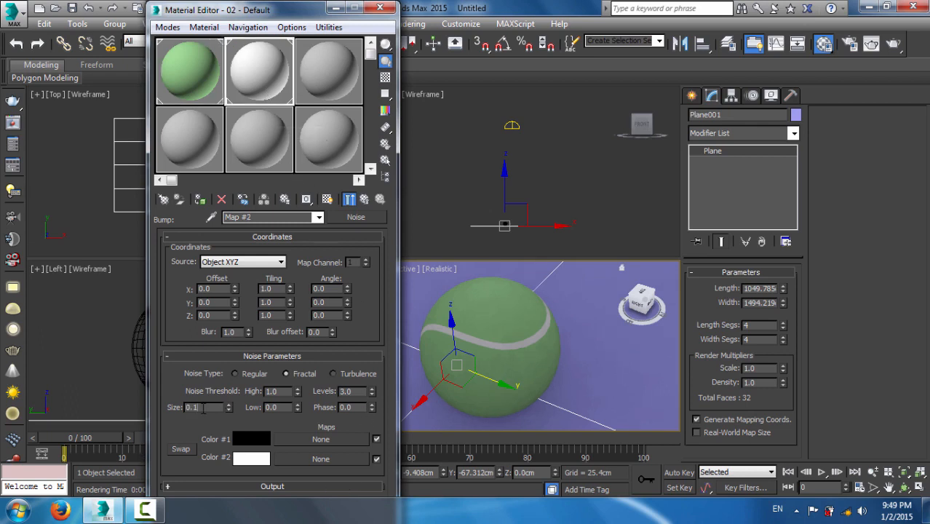
left_click(203, 409)
type("0.25")
key("Return")
left_click(380, 7)
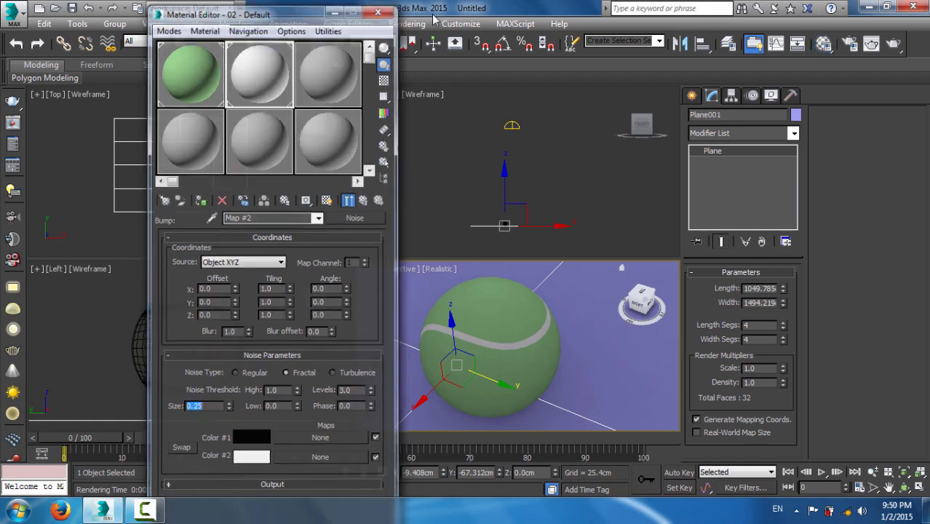
Render the Perspective view with the larger bump noise and maximize the rendered frame window
left_click(893, 45)
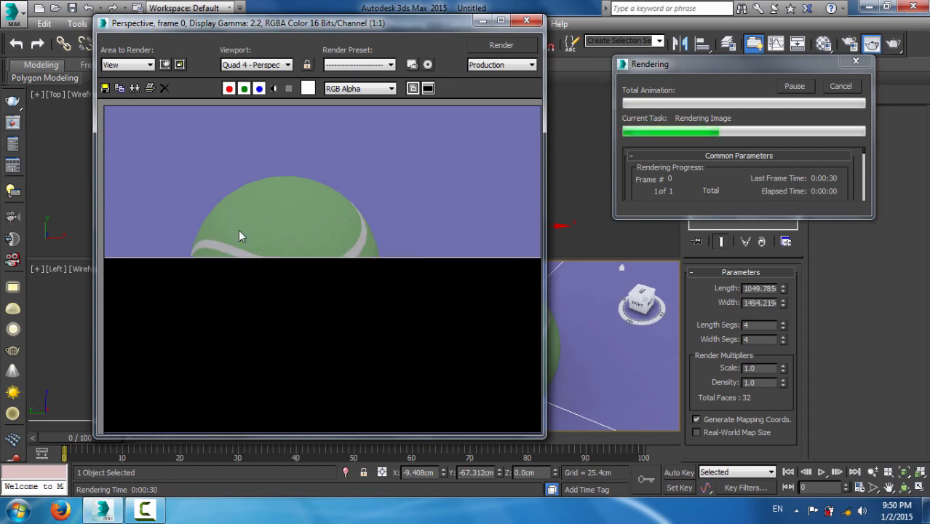
double_click(437, 24)
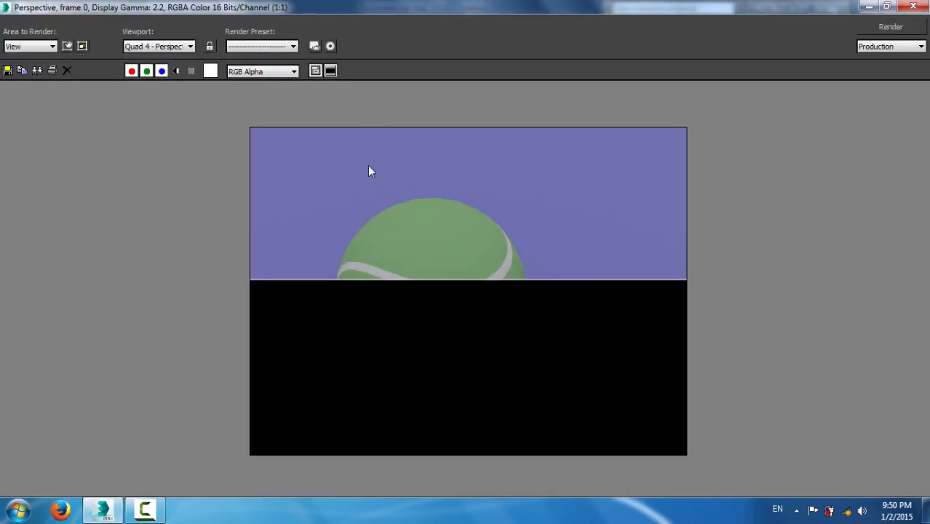